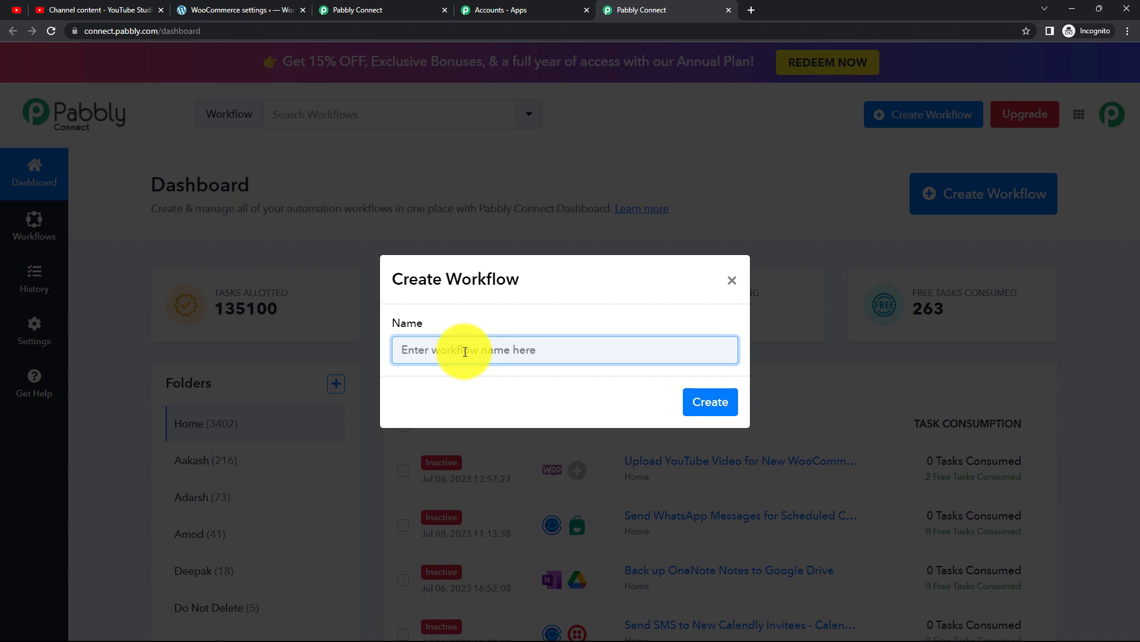
- Create a workflow named "Upload YouTube Video for New WooCommerce Product" and collapse its trigger section
text(Upload YouTube Video for New WooCommerce Product)
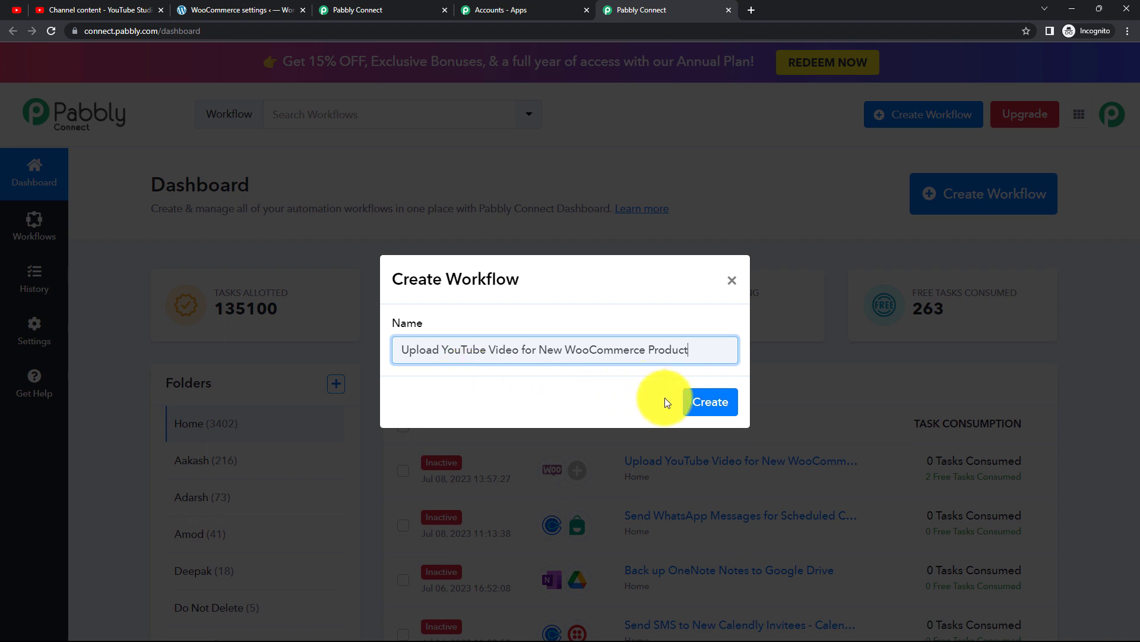
click(704, 402)
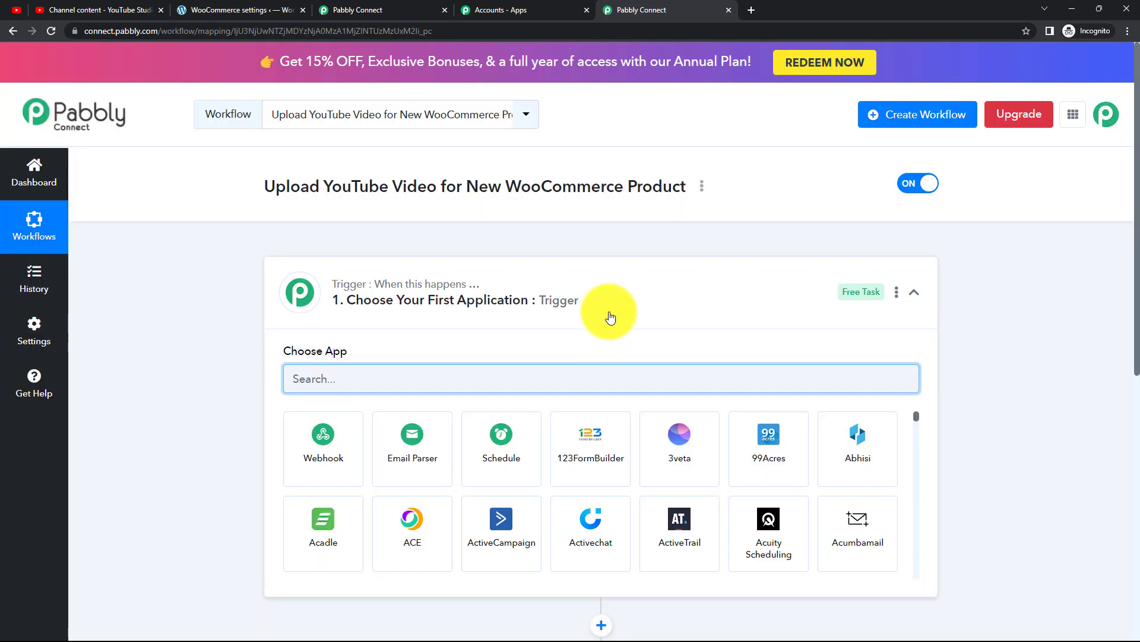
click(616, 300)
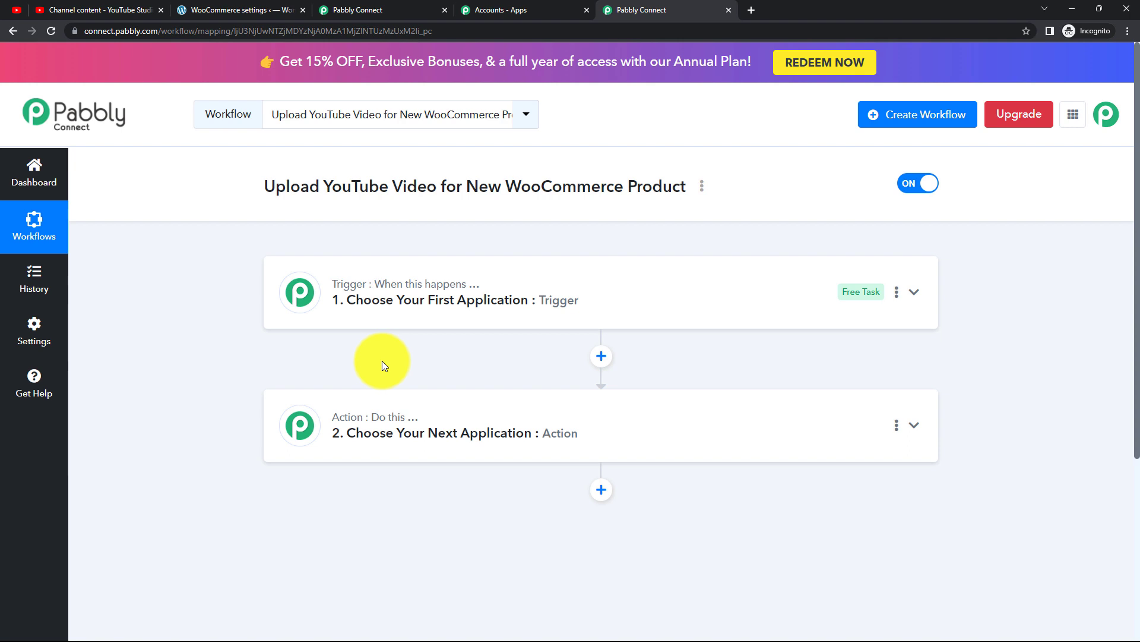
- Search for Woocom in the workflow's trigger and choose WooCommerce as the trigger app
click(404, 317)
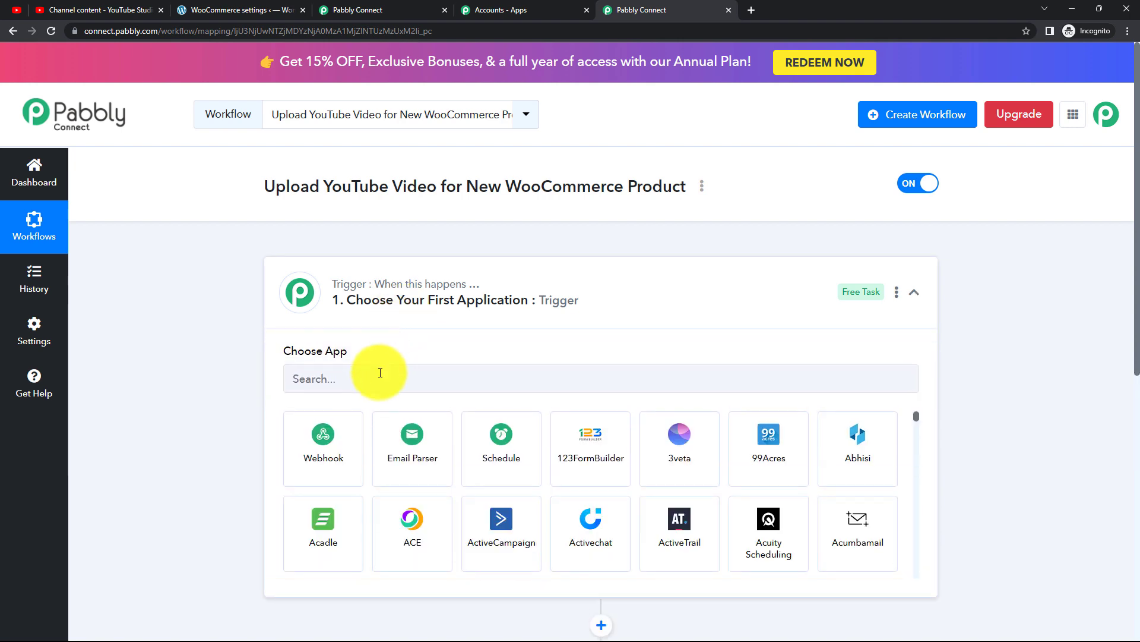
click(380, 372)
text(2)
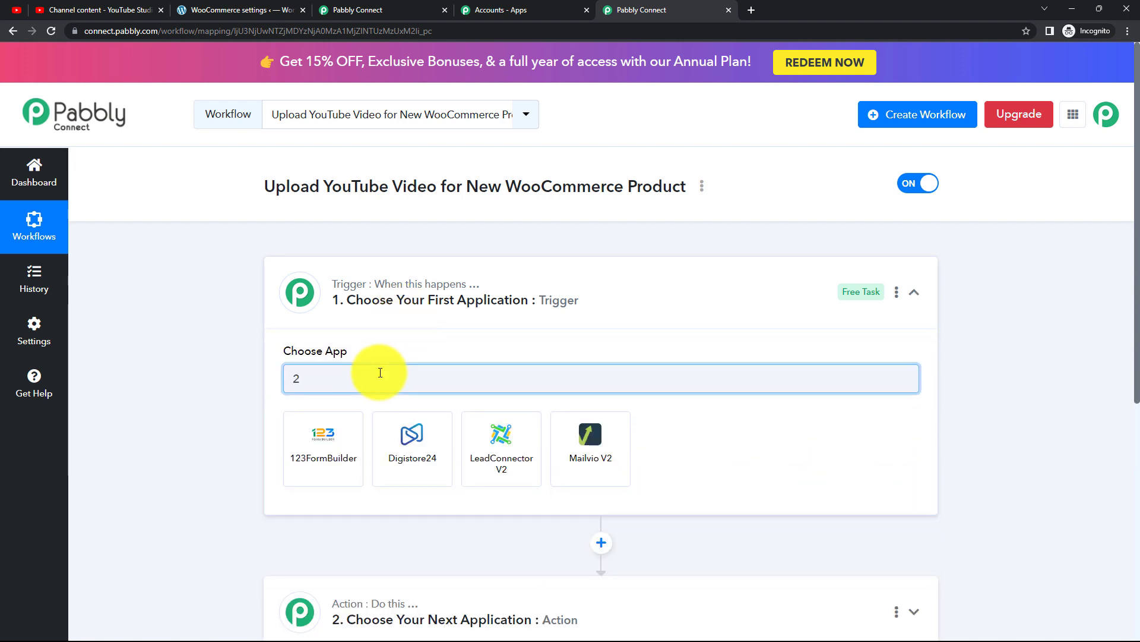
key(BackSpace)
text(Woocom)
click(331, 435)
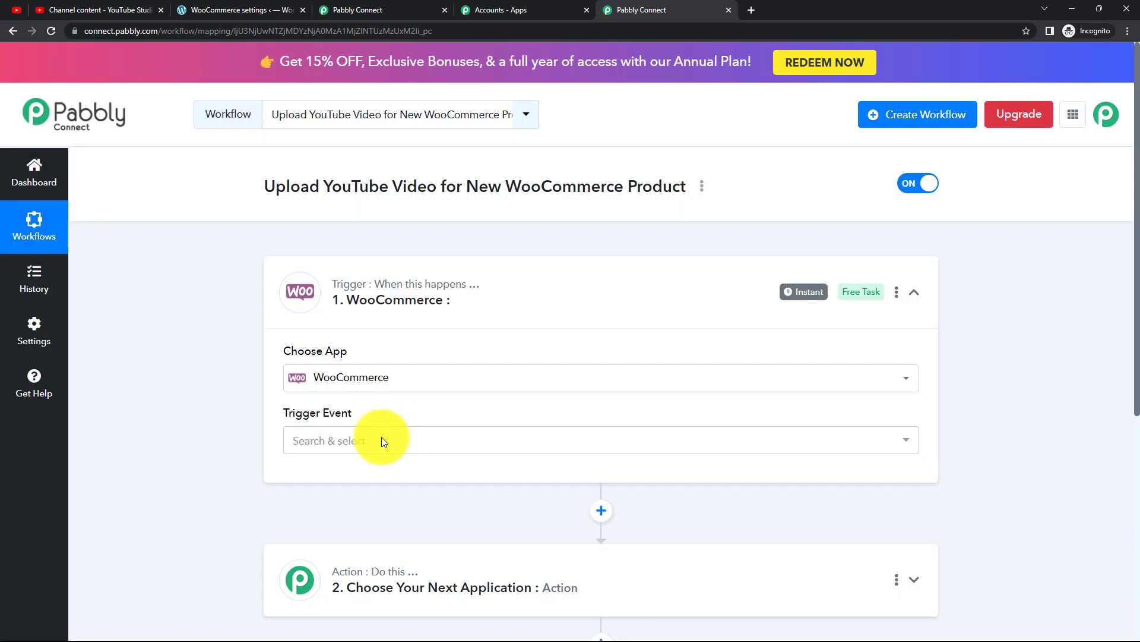
- Set the WooCommerce trigger event to New Product Created and review the webhook setup instructions
click(382, 437)
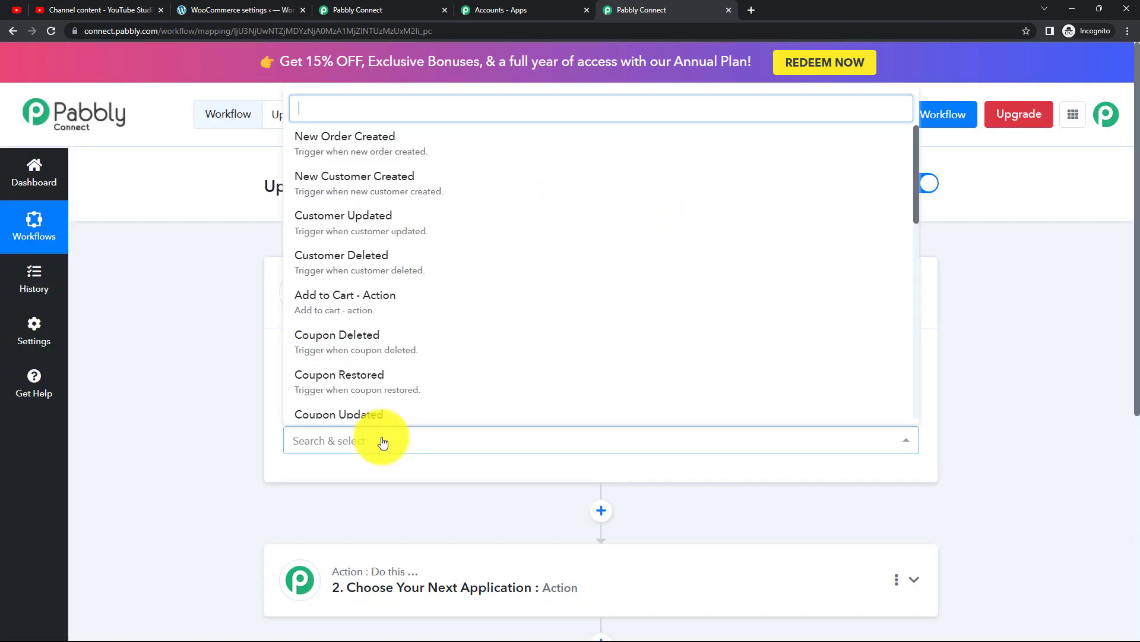
scroll(408, 331, down, 3)
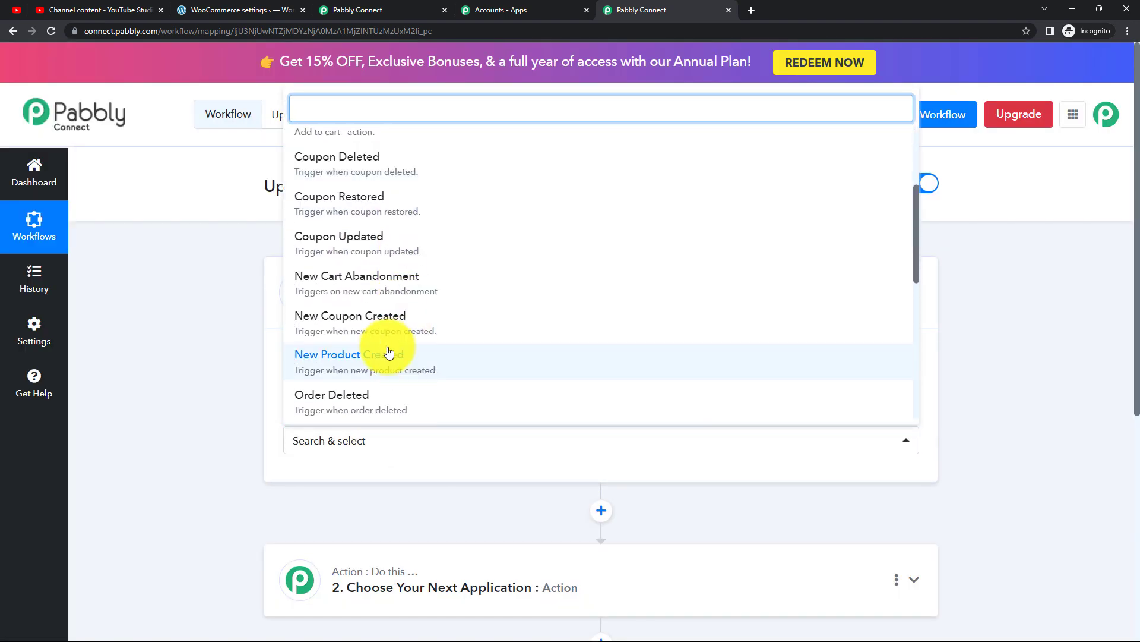
click(383, 355)
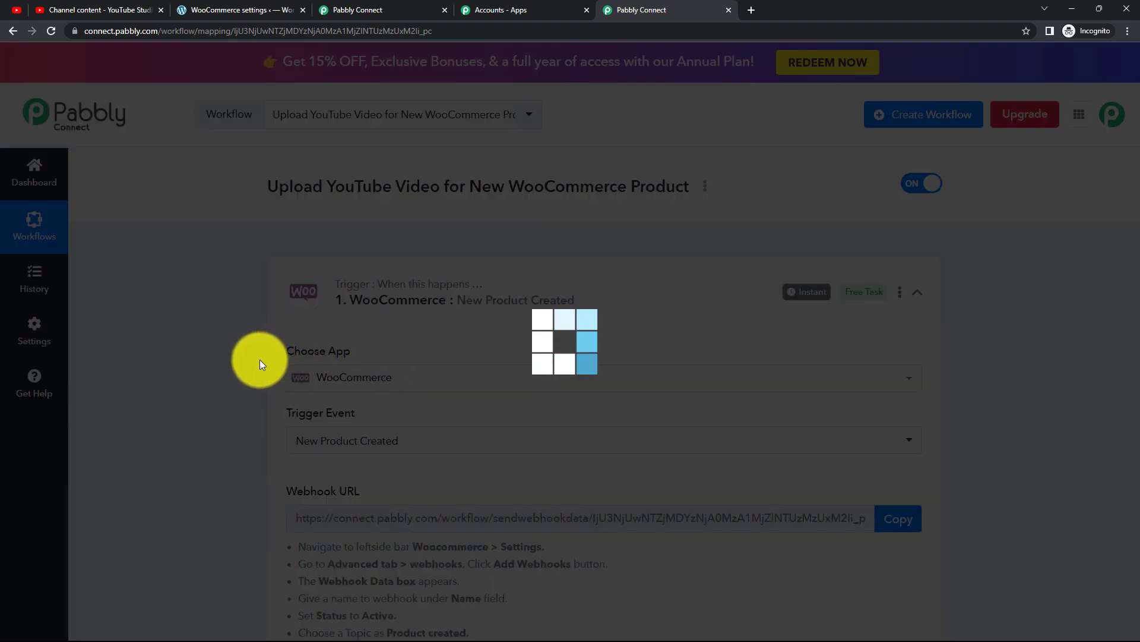
scroll(421, 459, down, 2)
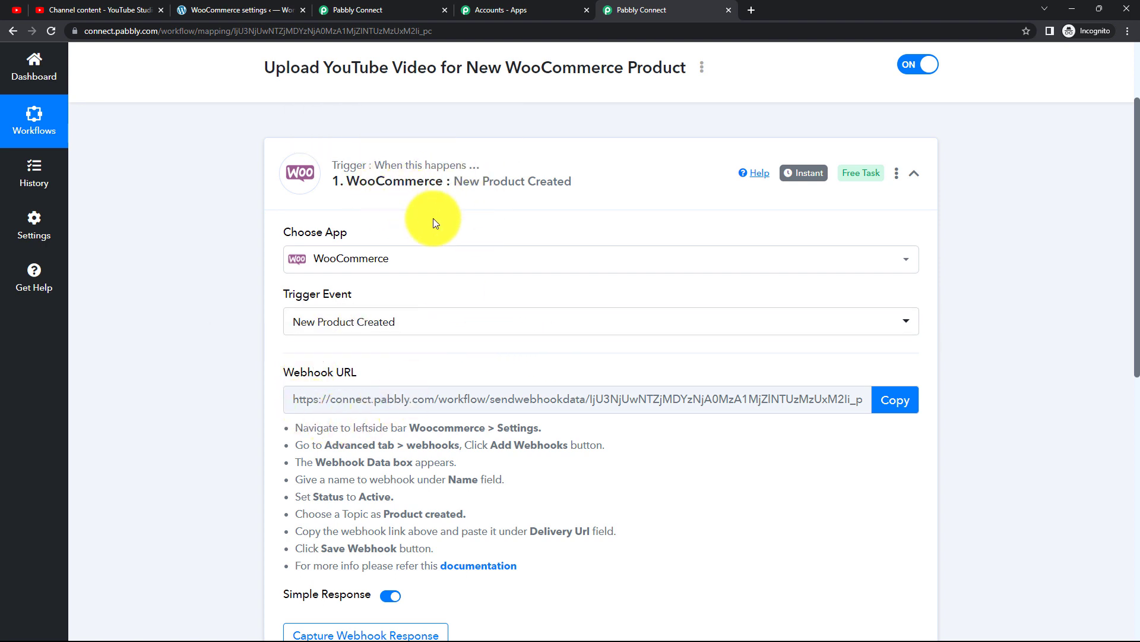
scroll(433, 219, down, 1)
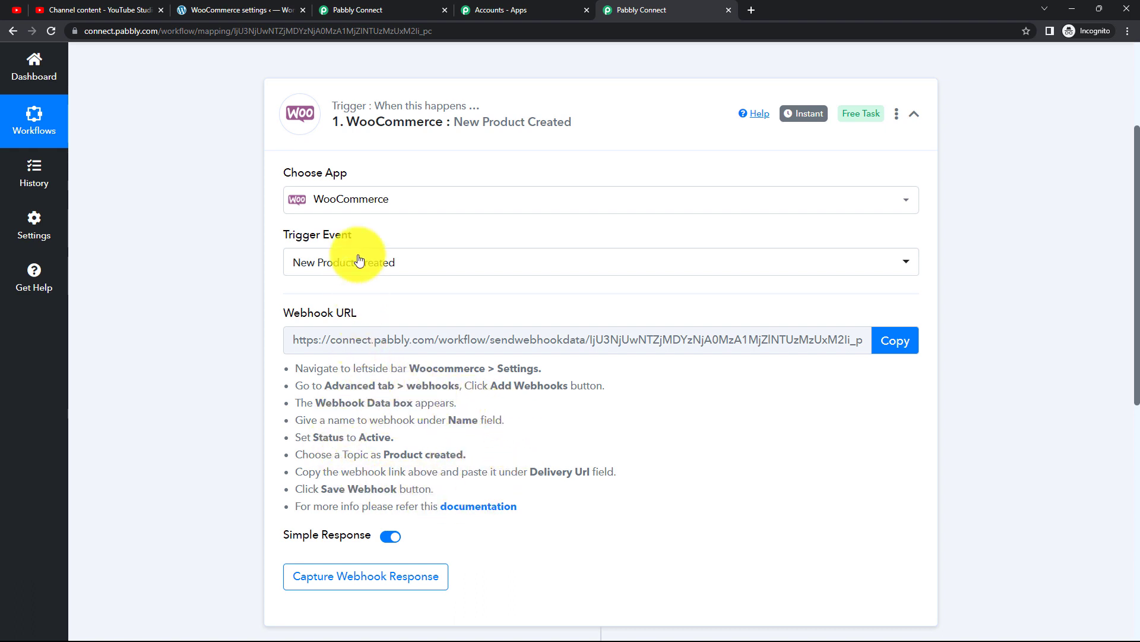
- Switch to the WordPress site and start a new webhook in WooCommerce's Advanced settings
click(248, 11)
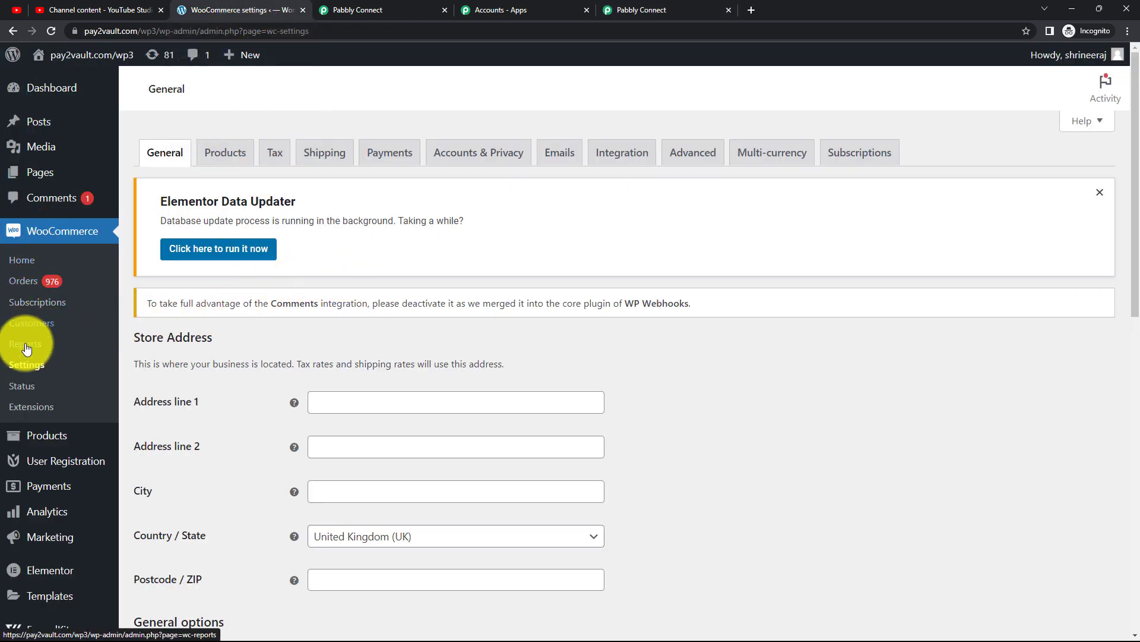
click(33, 370)
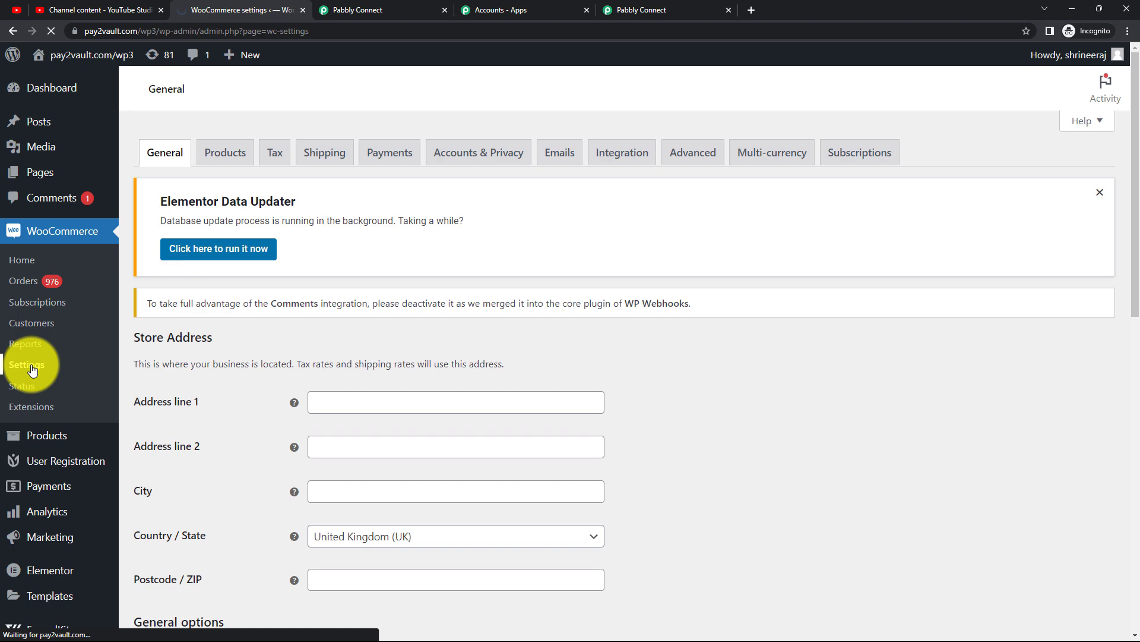
click(694, 160)
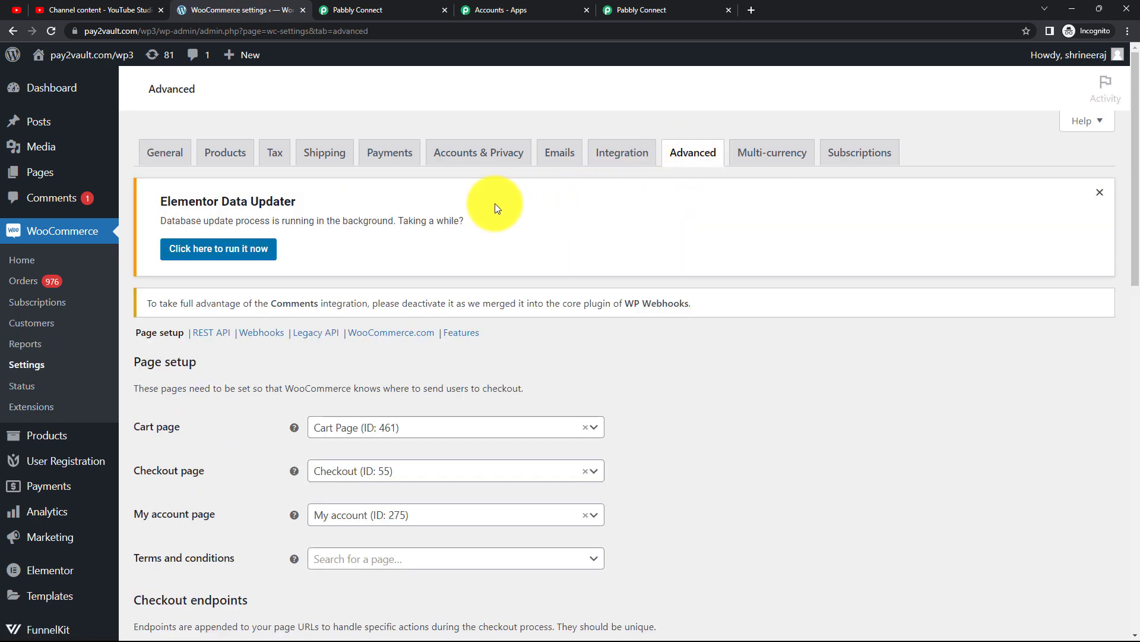
click(270, 337)
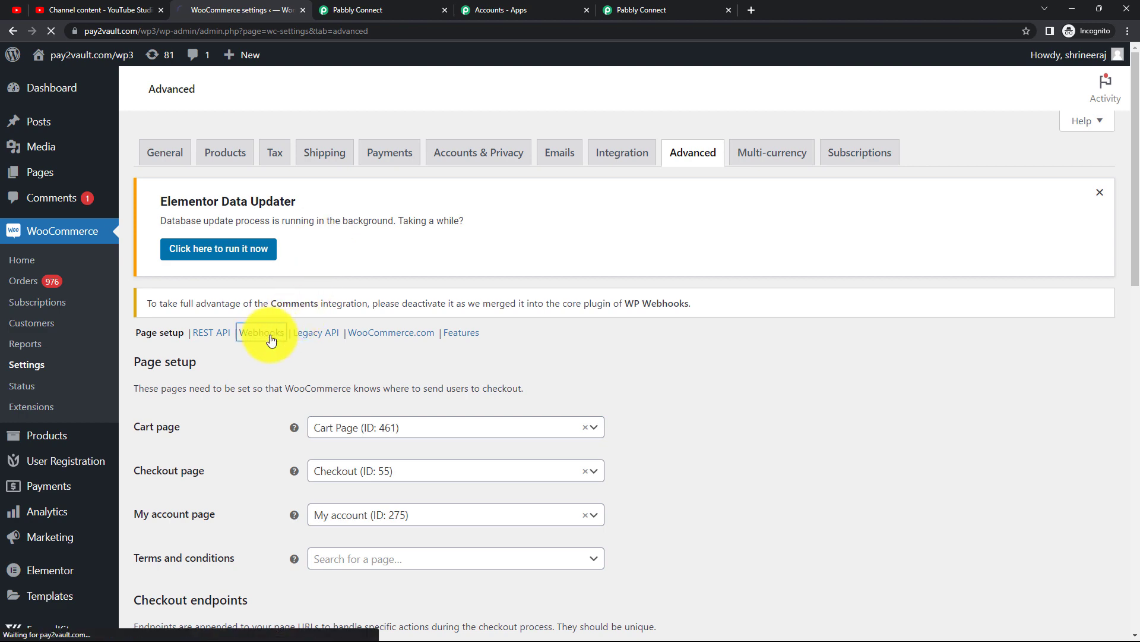
click(249, 365)
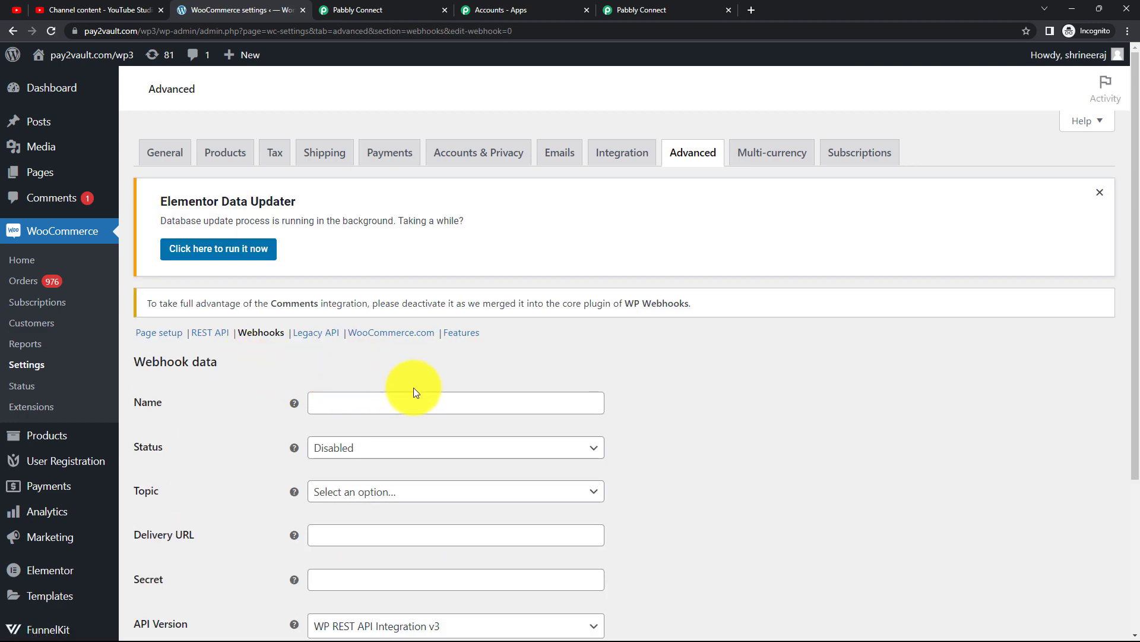
- Name the new webhook Sample Webhook and set its status to Active
scroll(416, 391, down, 1)
click(380, 343)
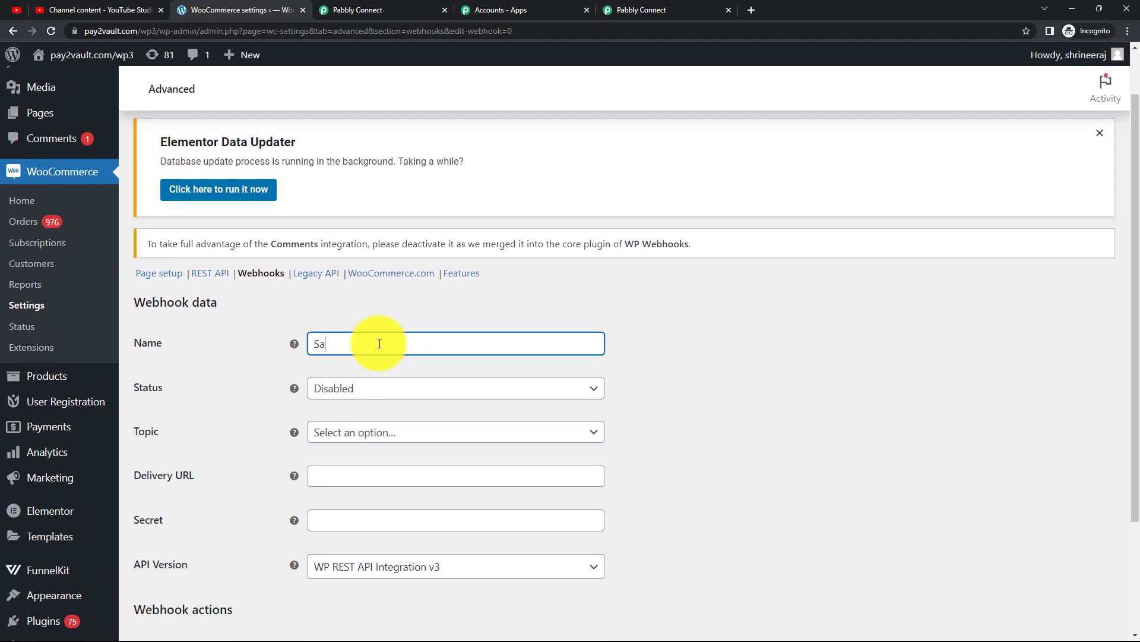
text(Sample Webhook)
click(374, 388)
click(368, 411)
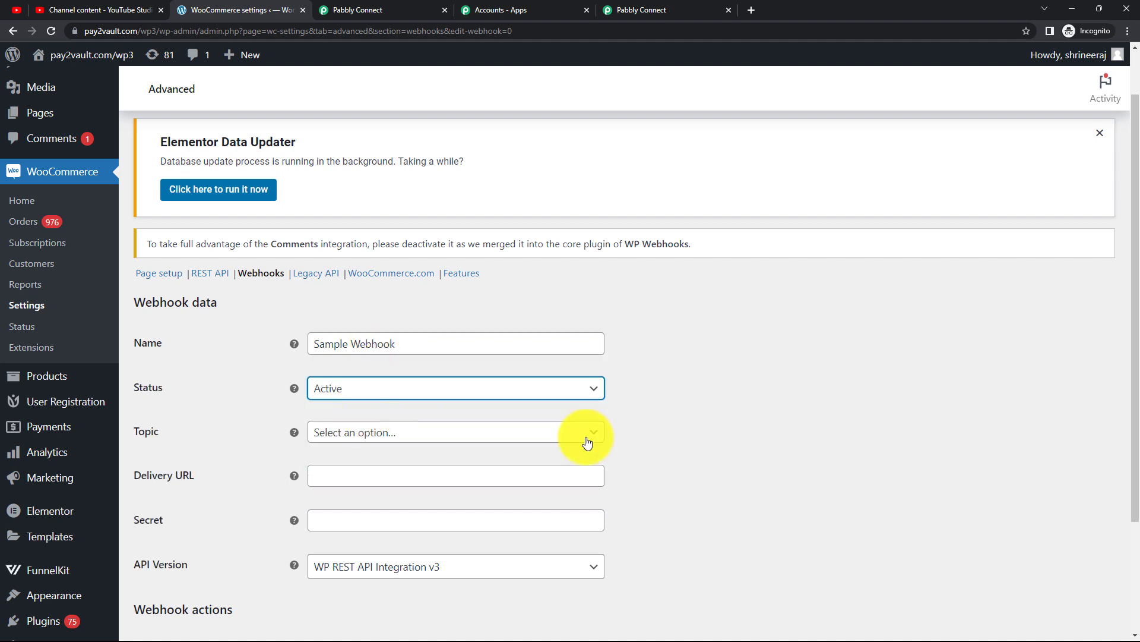
- Set the webhook's topic to Product created
click(501, 433)
scroll(455, 538, down, 2)
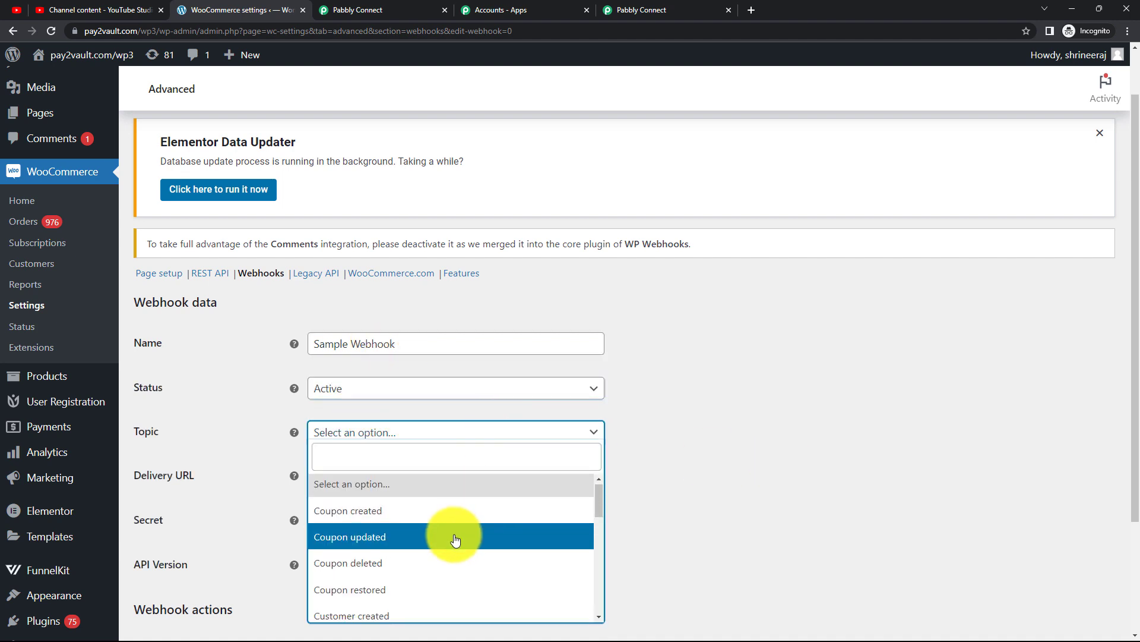
scroll(455, 538, down, 3)
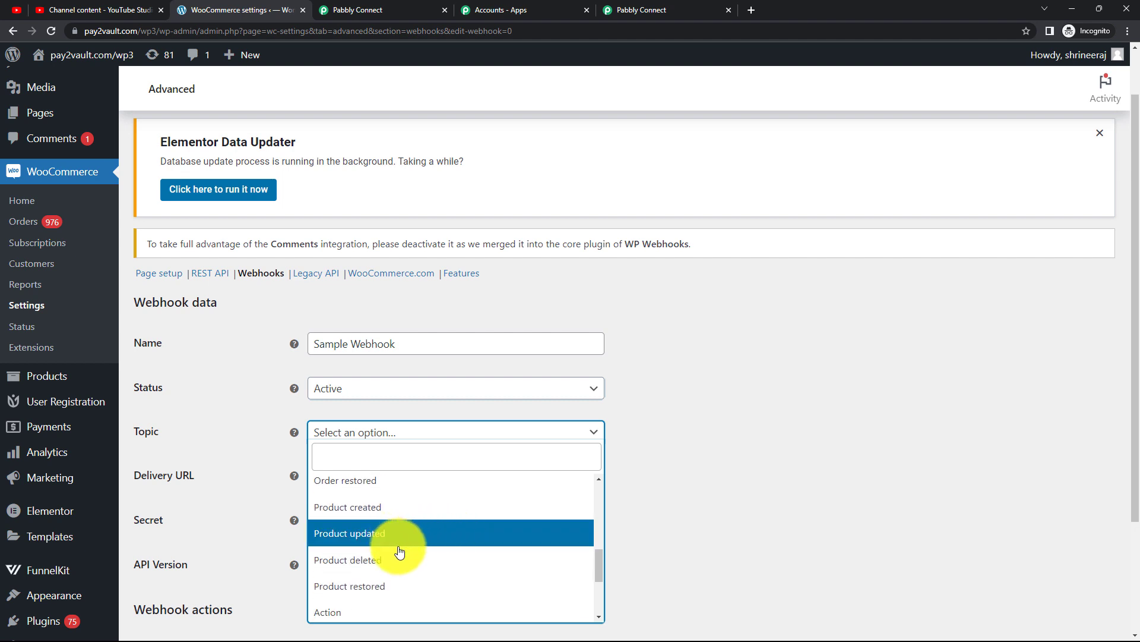
click(378, 515)
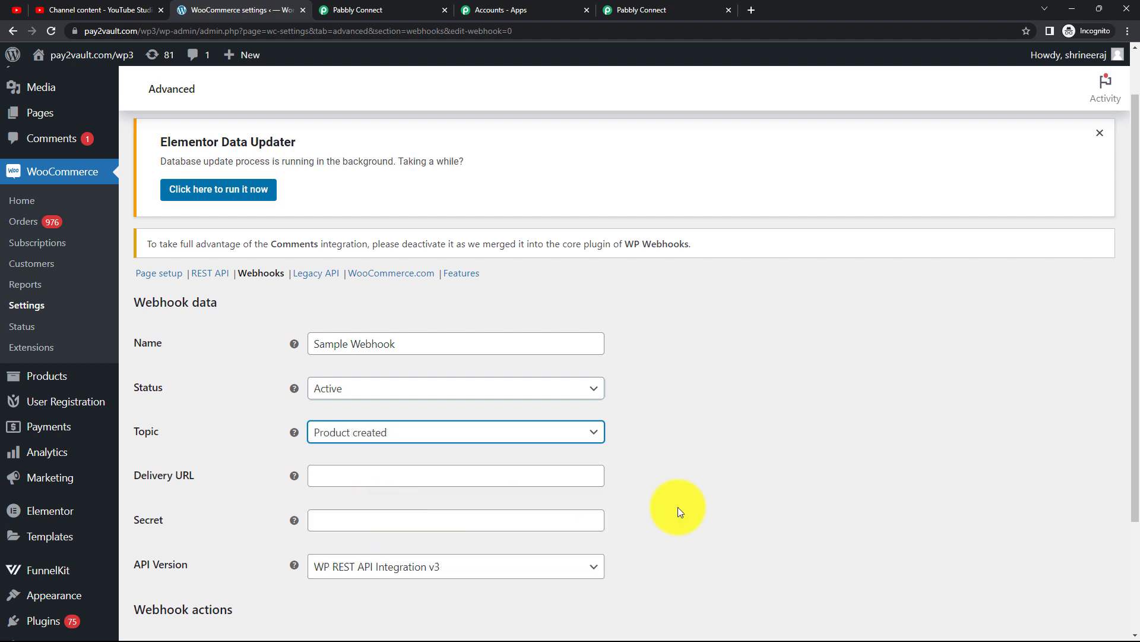
- Switch to the Pabbly Connect workflow and copy the webhook URL of the WooCommerce trigger
scroll(376, 362, down, 2)
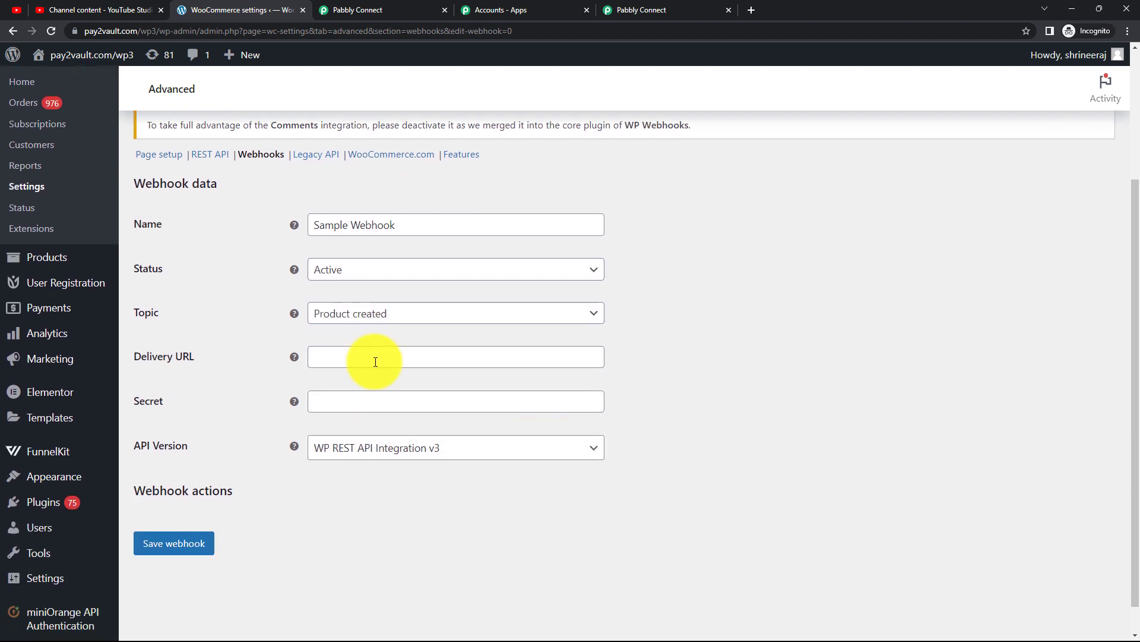
click(375, 362)
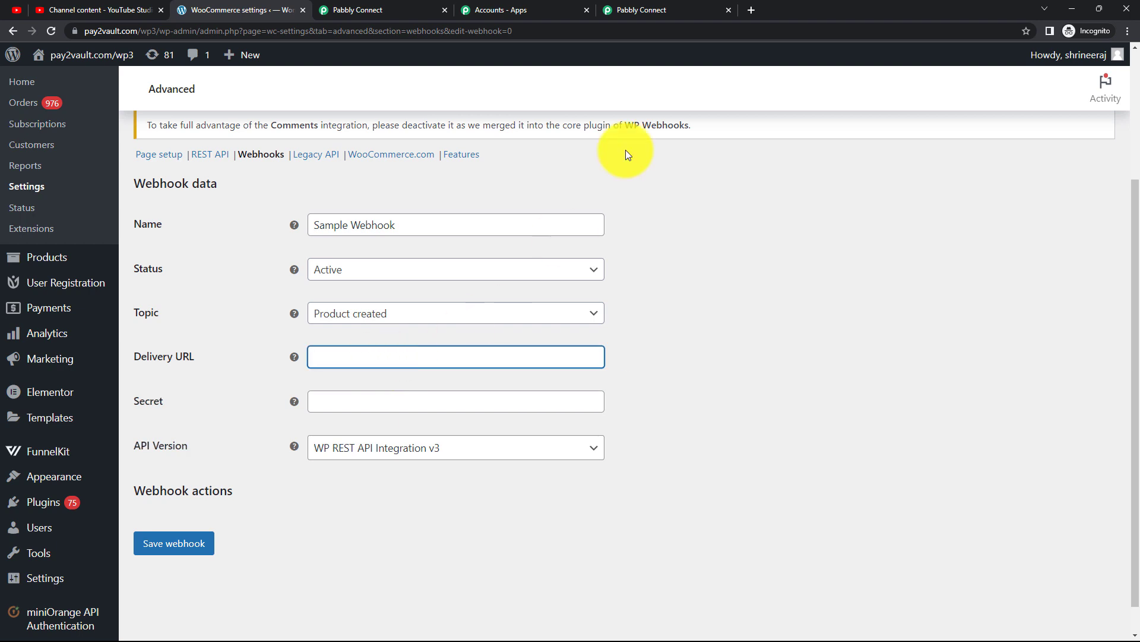
click(673, 11)
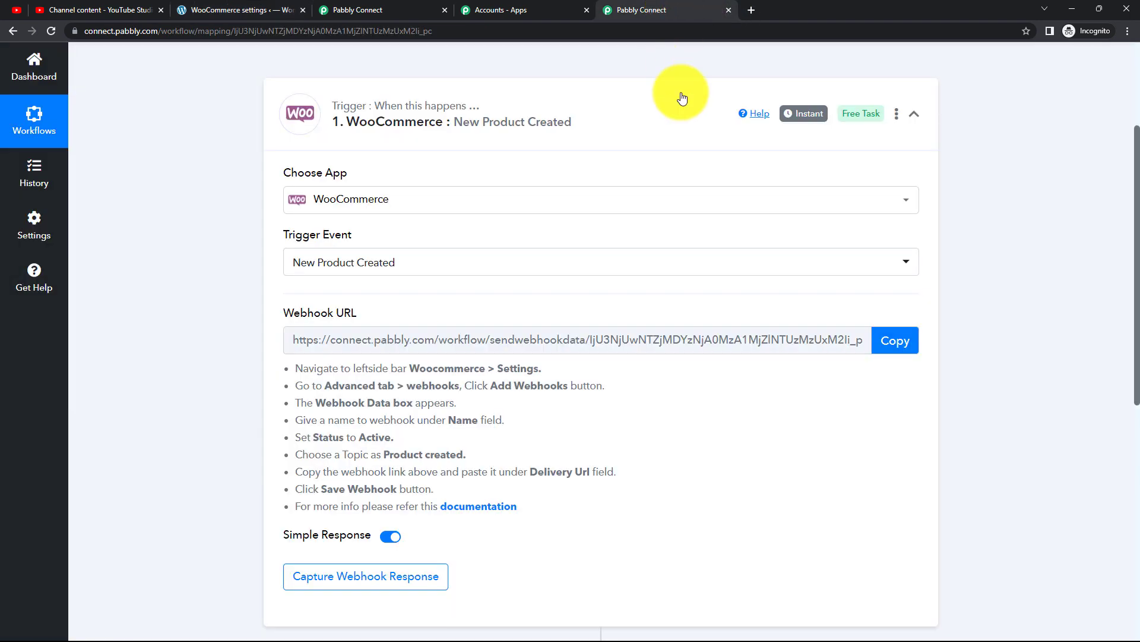
click(895, 342)
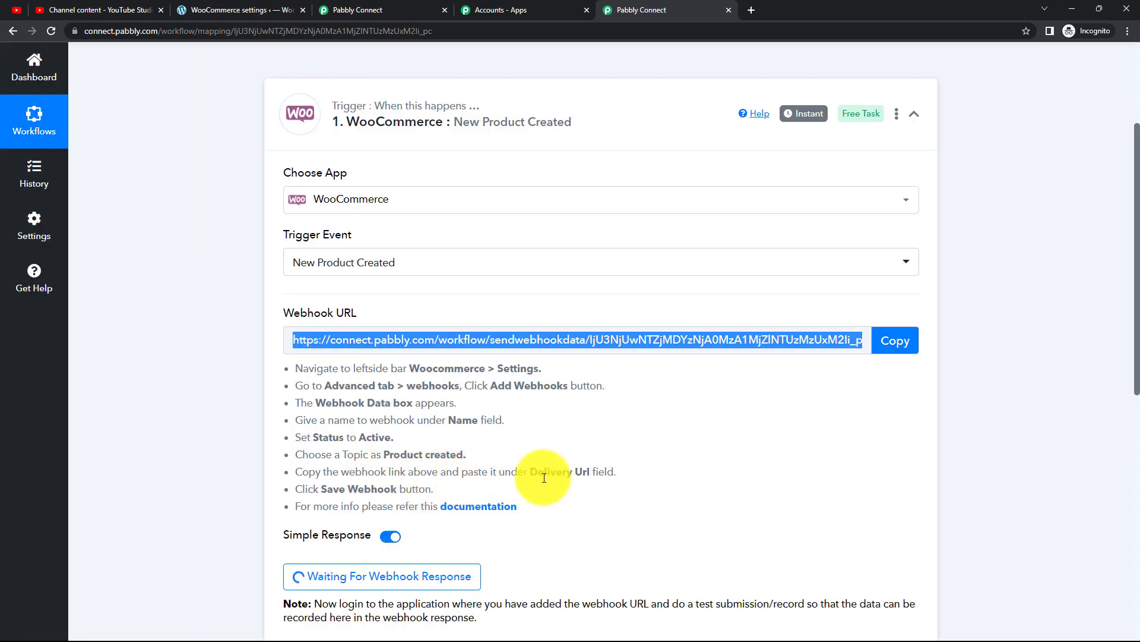
- Return to WooCommerce, paste the copied URL as the webhook's Delivery URL and save the webhook
click(235, 13)
click(326, 359)
right_click(325, 359)
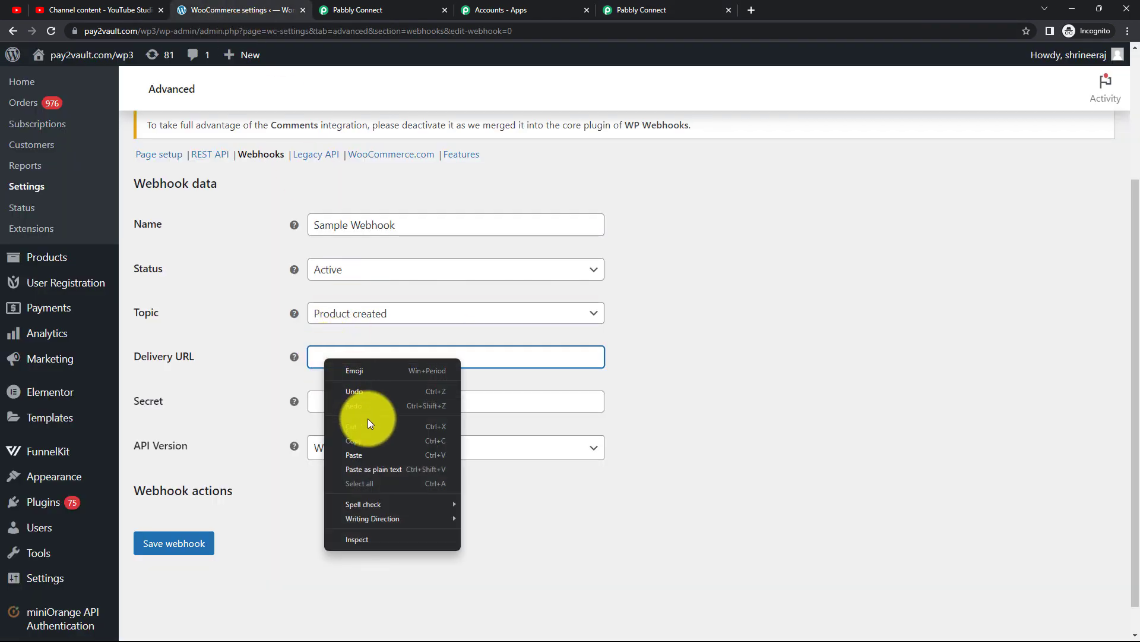
click(362, 454)
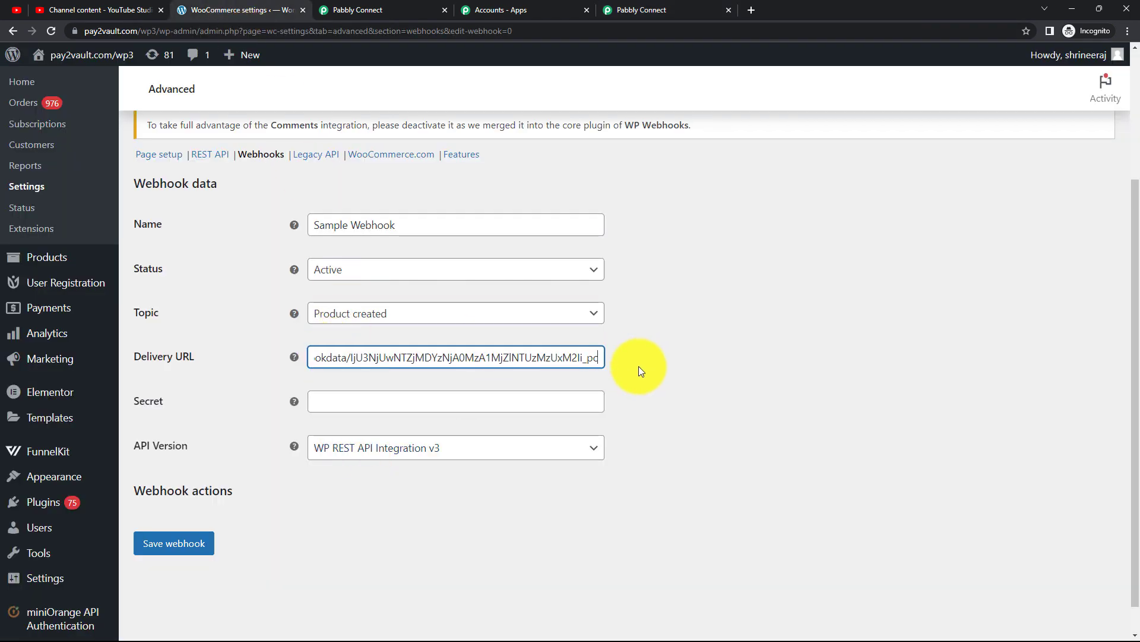
scroll(333, 469, down, 1)
click(173, 521)
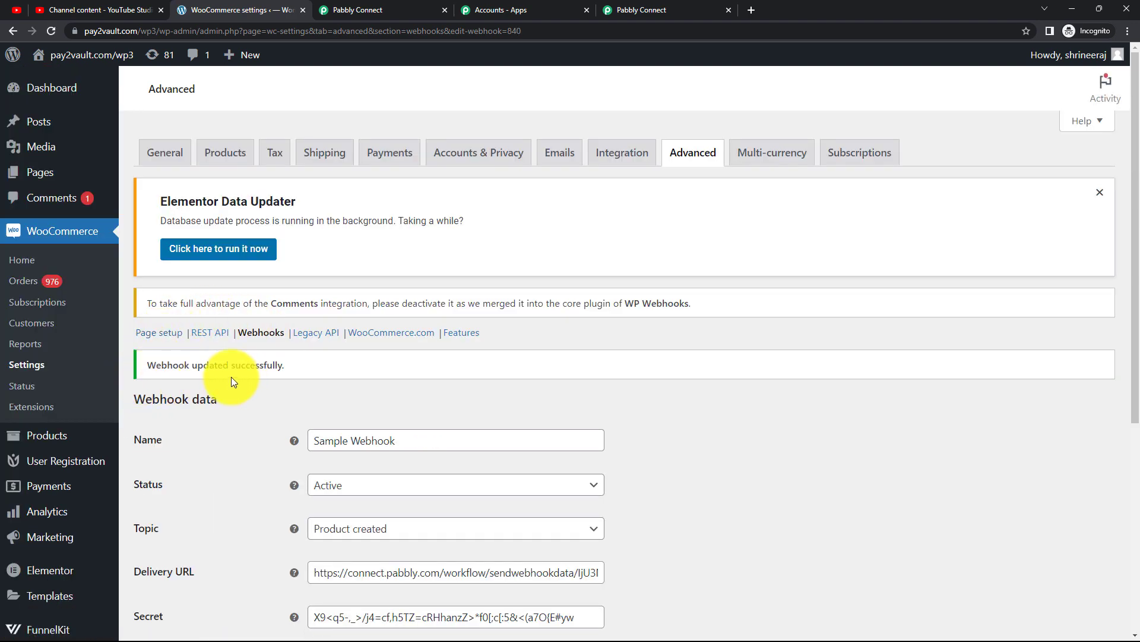
- Switch back to the Pabbly Connect workflow, check the received response and start recapturing the webhook response
click(688, 13)
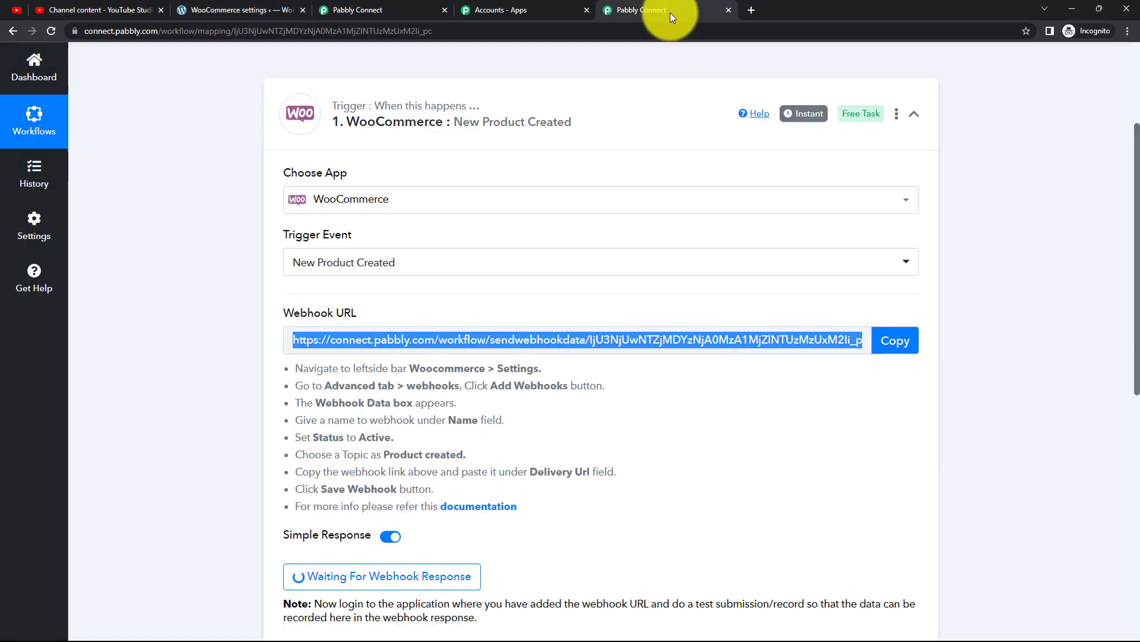
scroll(564, 403, down, 2)
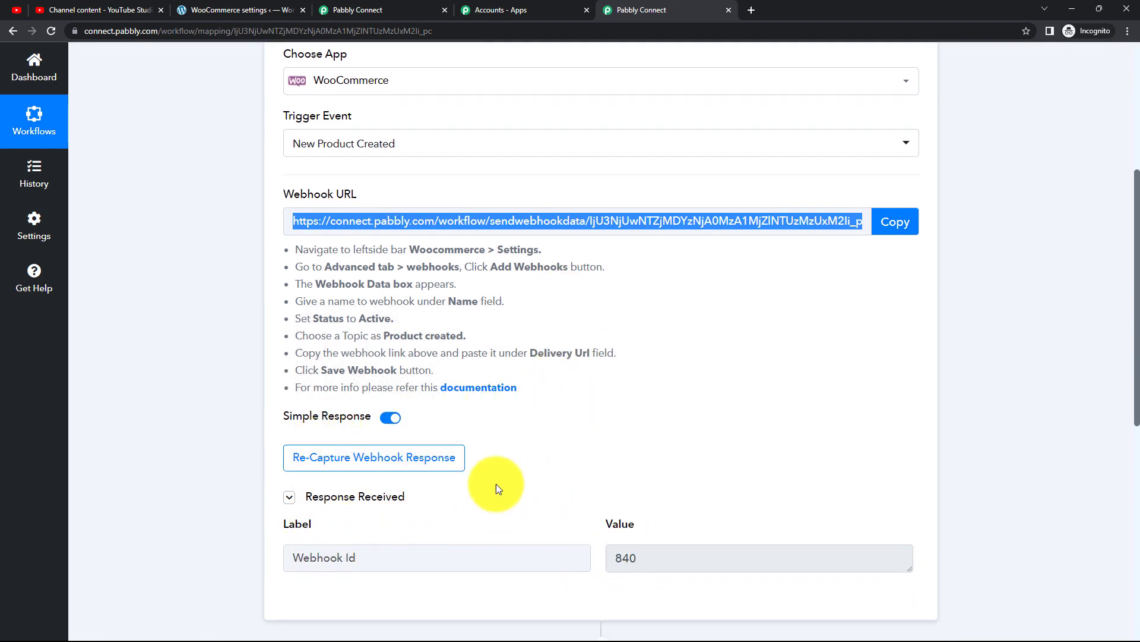
click(540, 405)
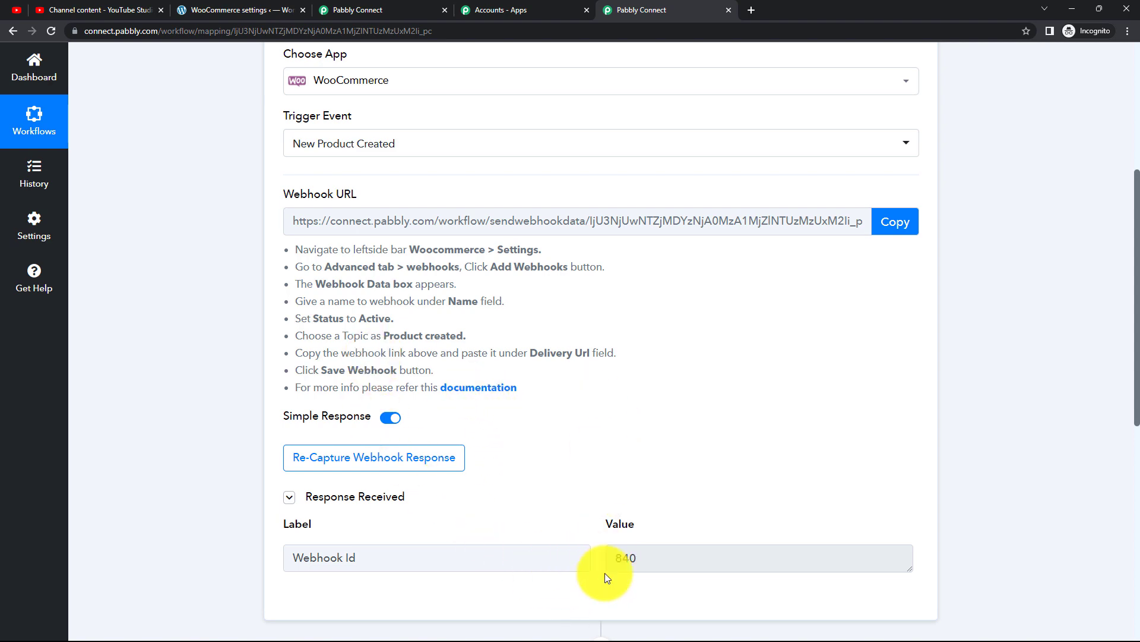
click(368, 461)
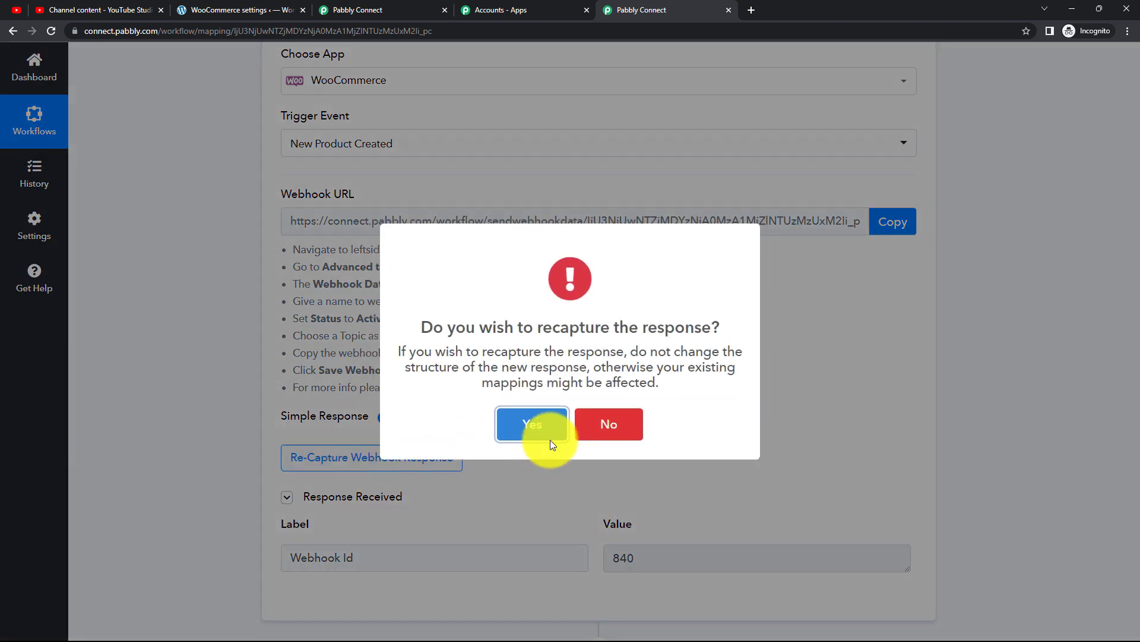
click(541, 429)
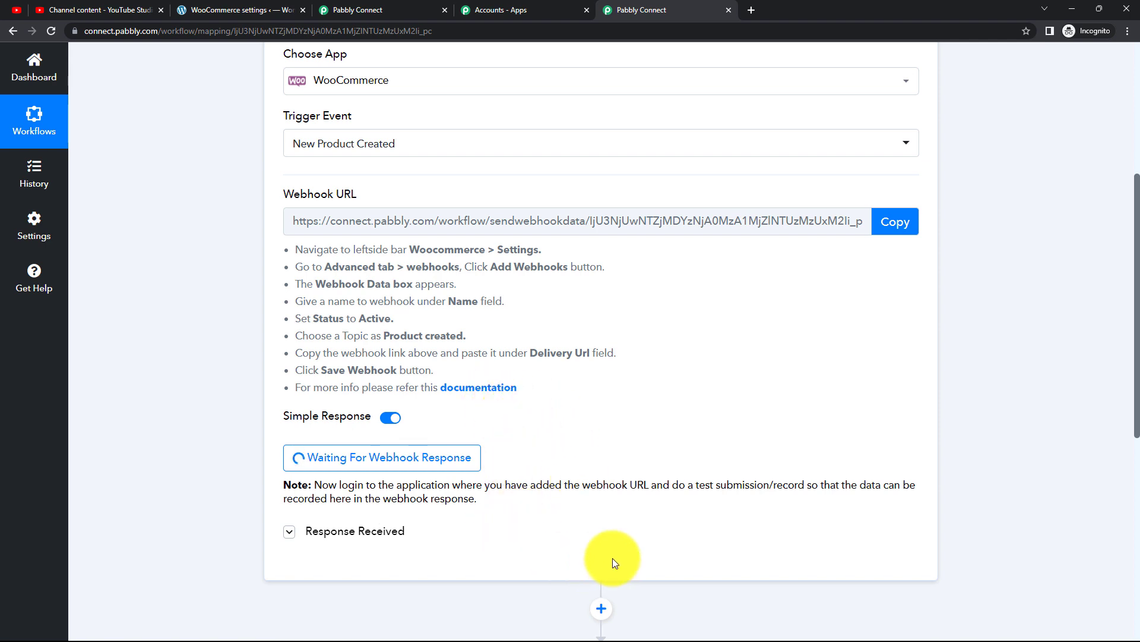
- Switch to the WooCommerce site and add a new product named YouTube Video
click(231, 13)
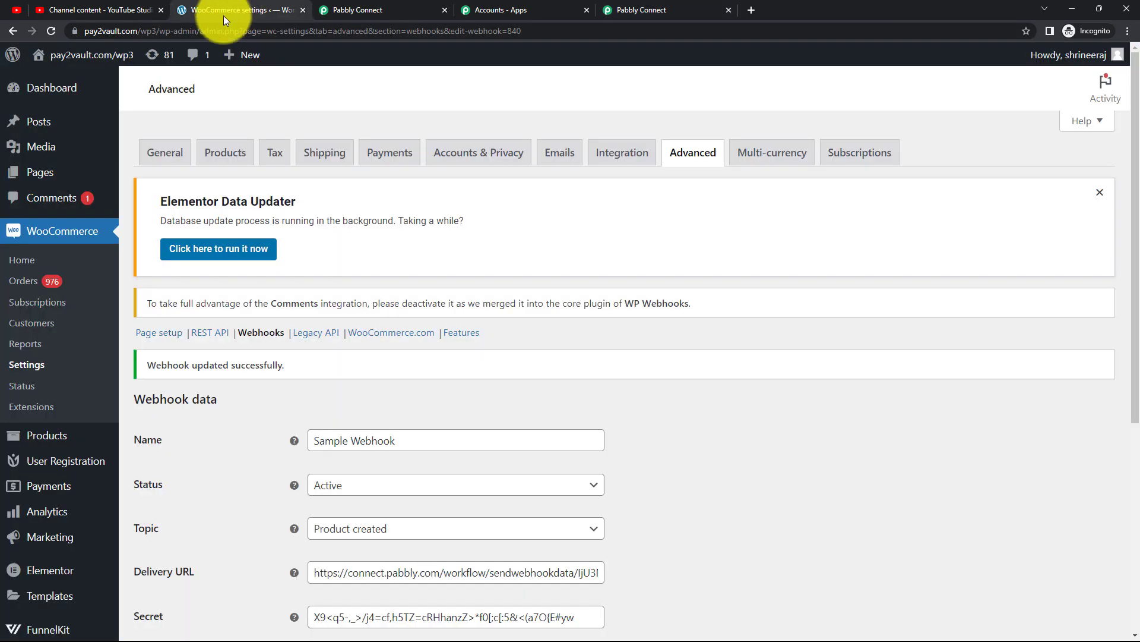
mouse_move(51, 439)
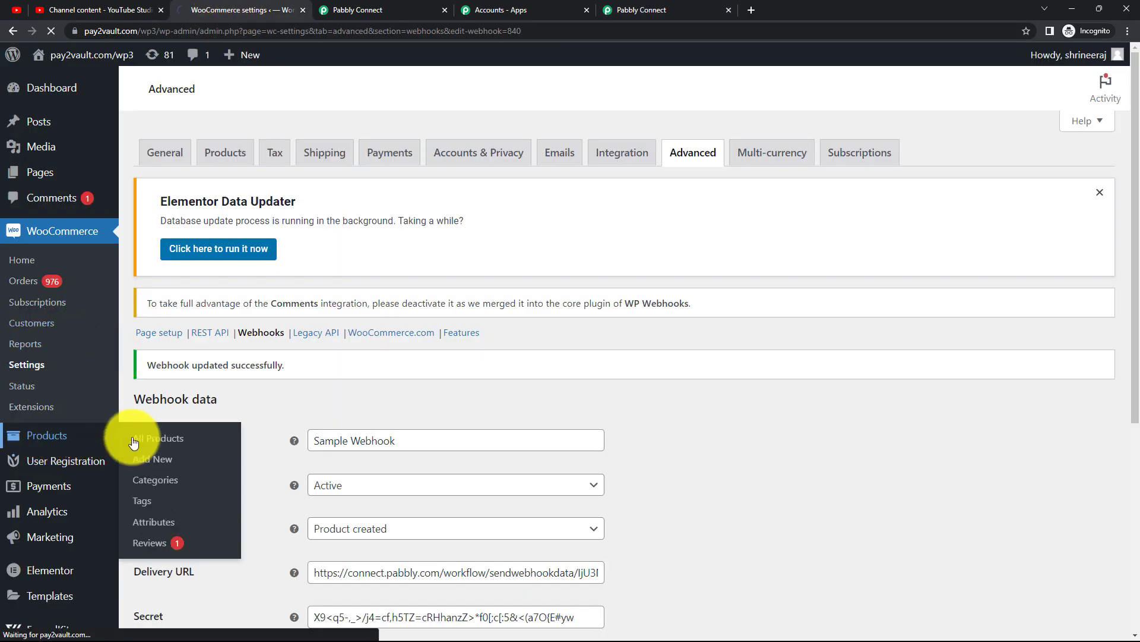
click(169, 444)
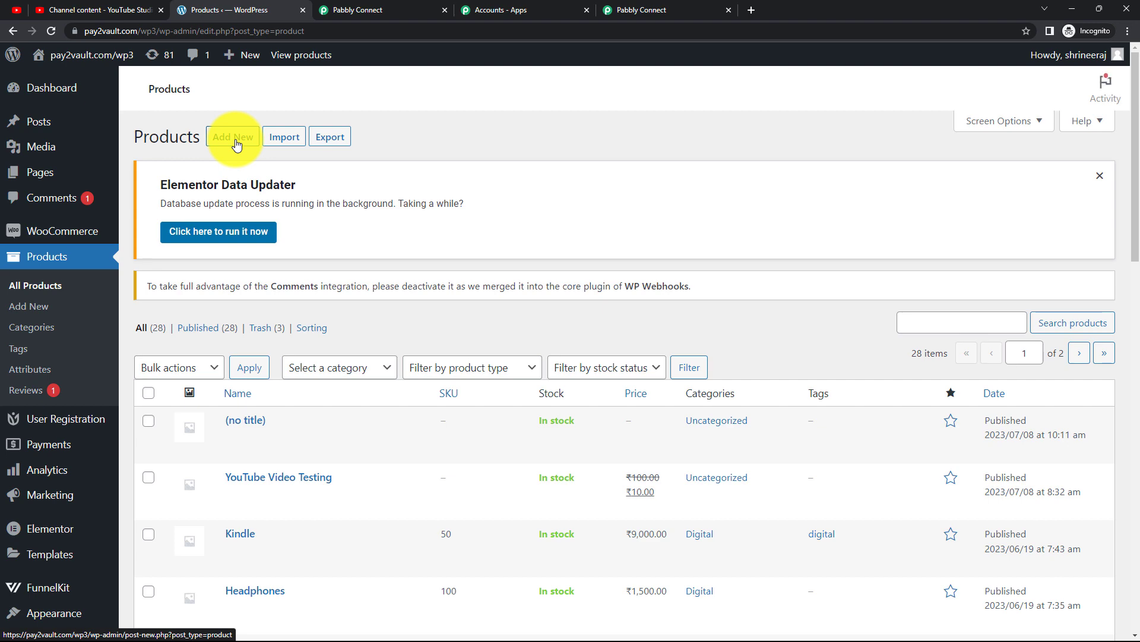
click(236, 141)
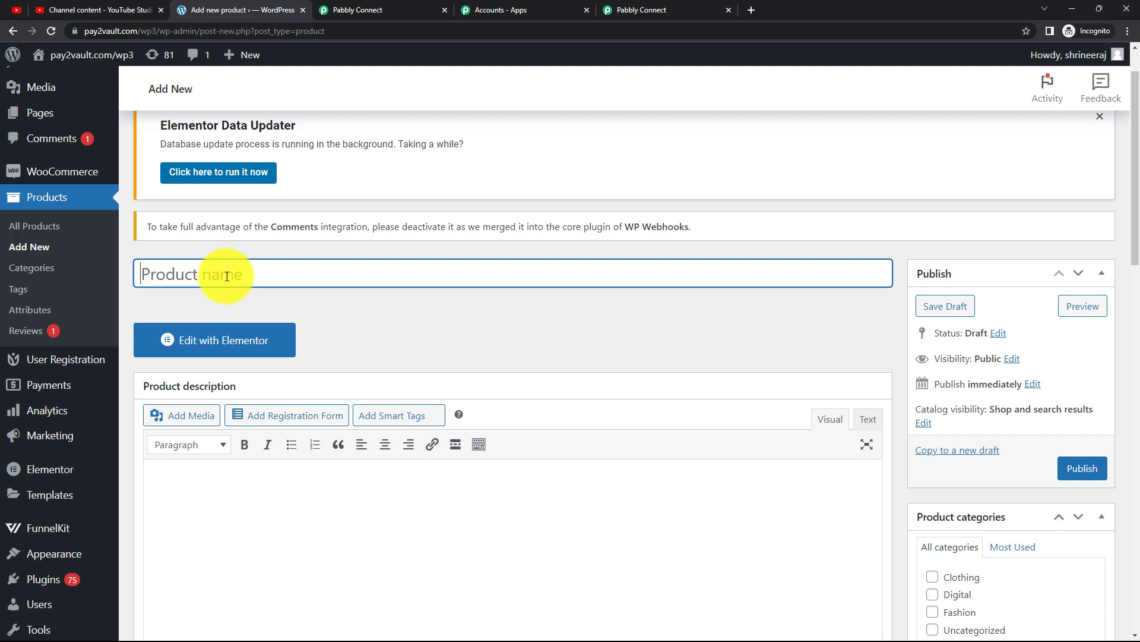
text(YouTube Video)
click(326, 316)
- Filter the media library to Video and insert End-Screen.mp4 into the product description
scroll(326, 316, down, 2)
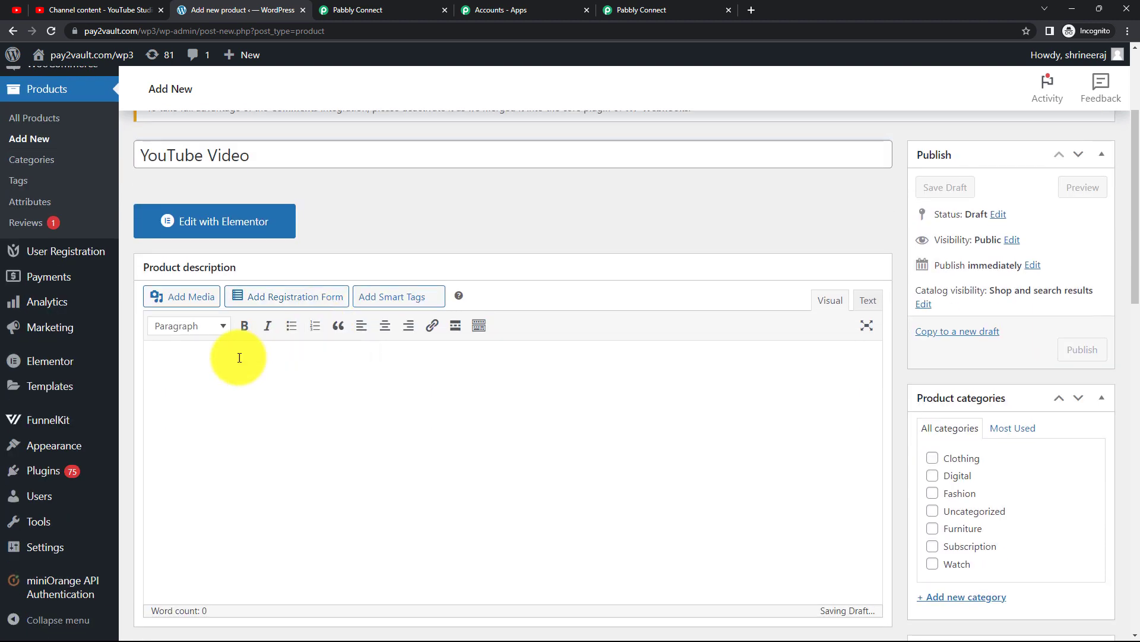
click(177, 297)
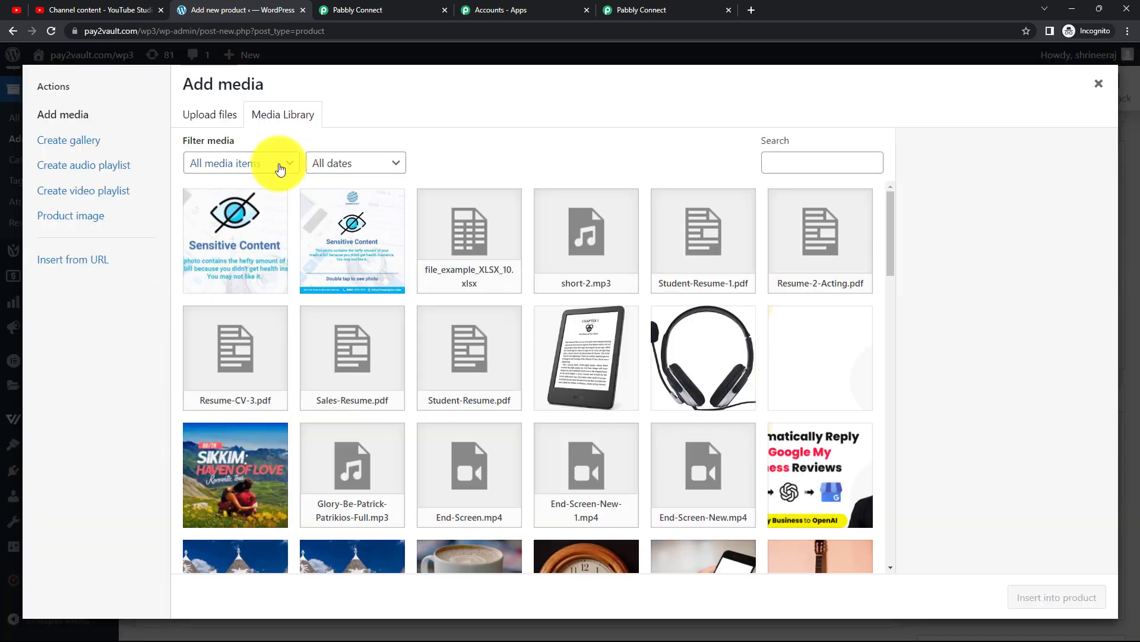
click(277, 162)
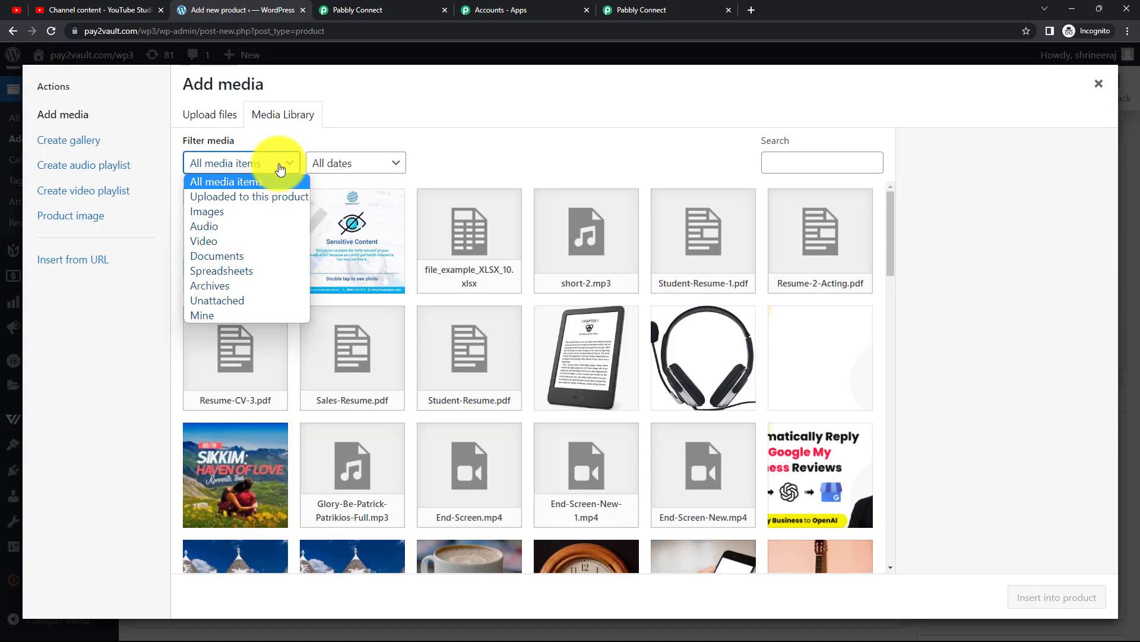
click(231, 240)
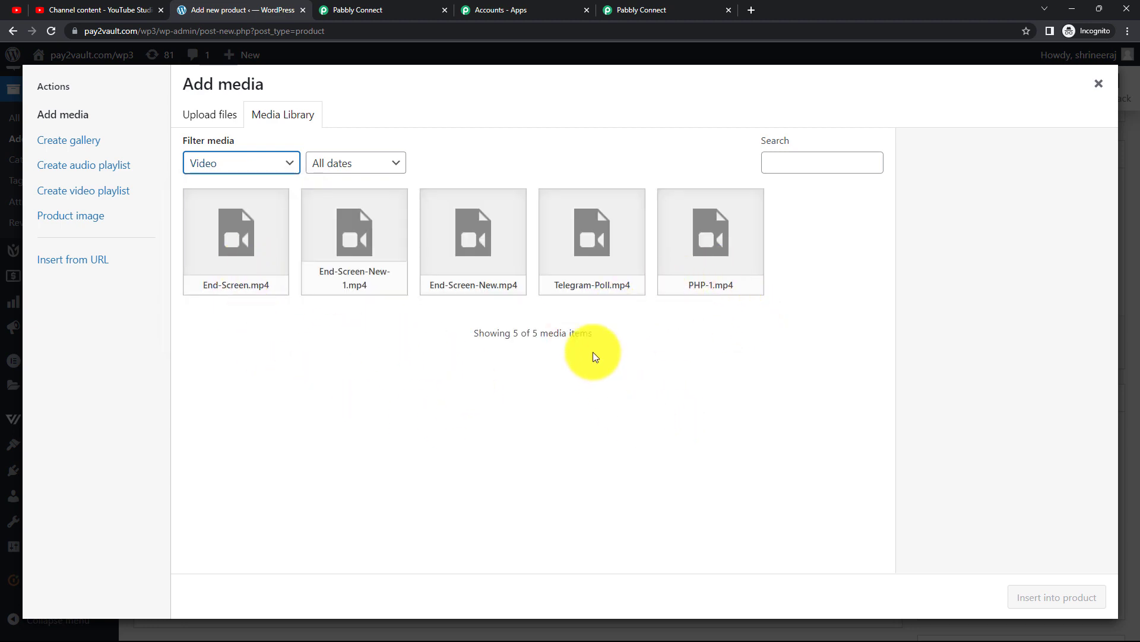
click(242, 246)
click(1095, 607)
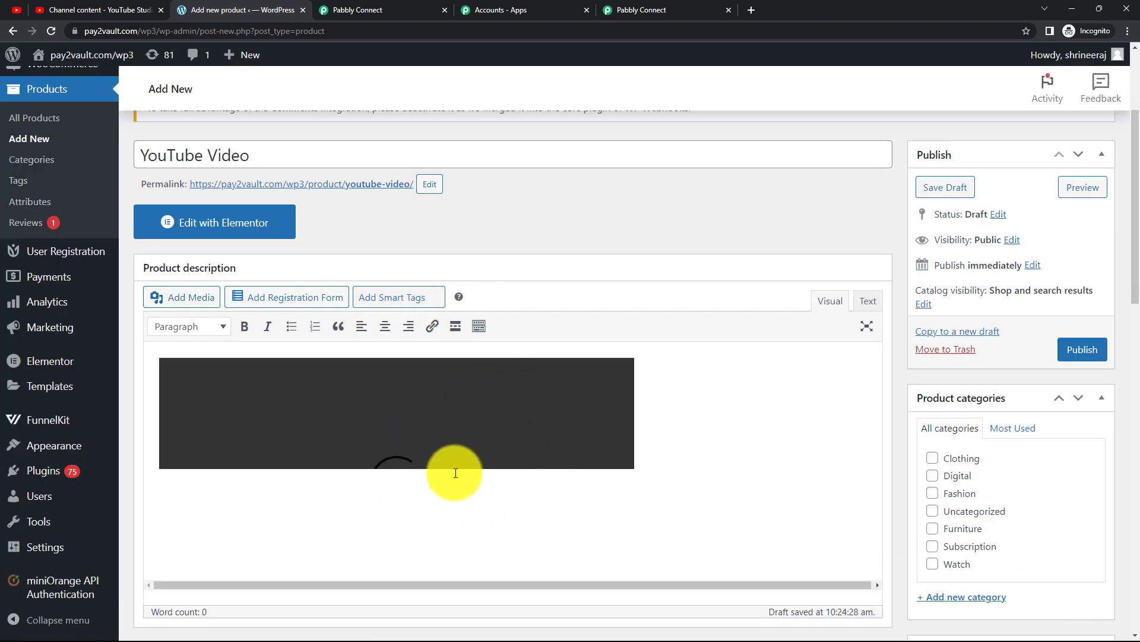
- Enter "This is a test product" as the product short description
scroll(543, 433, down, 4)
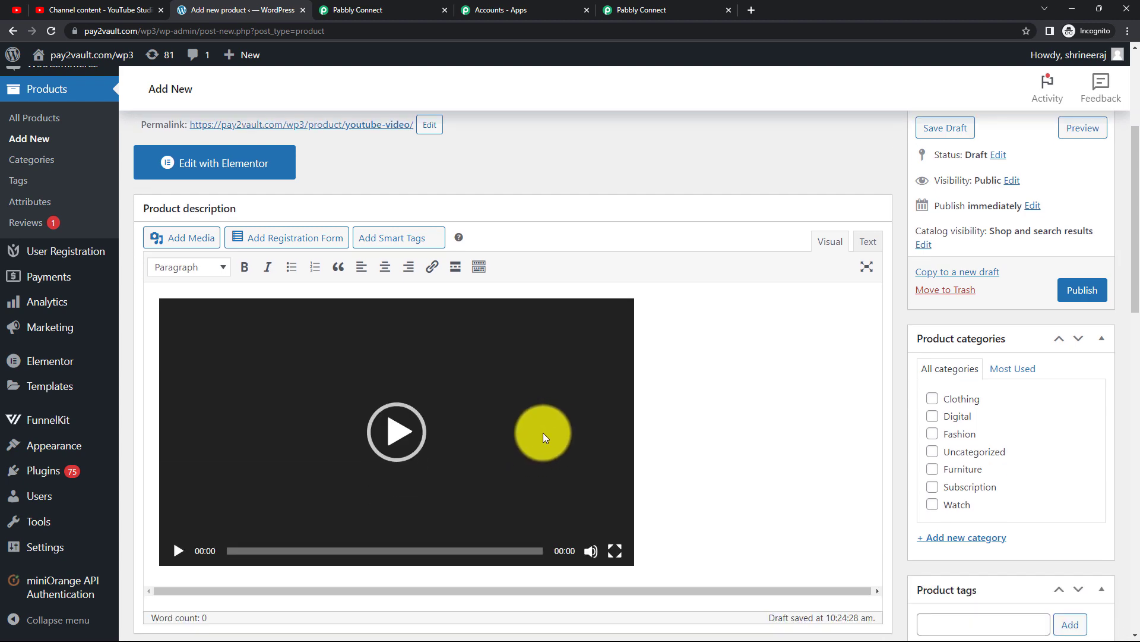
scroll(543, 432, down, 5)
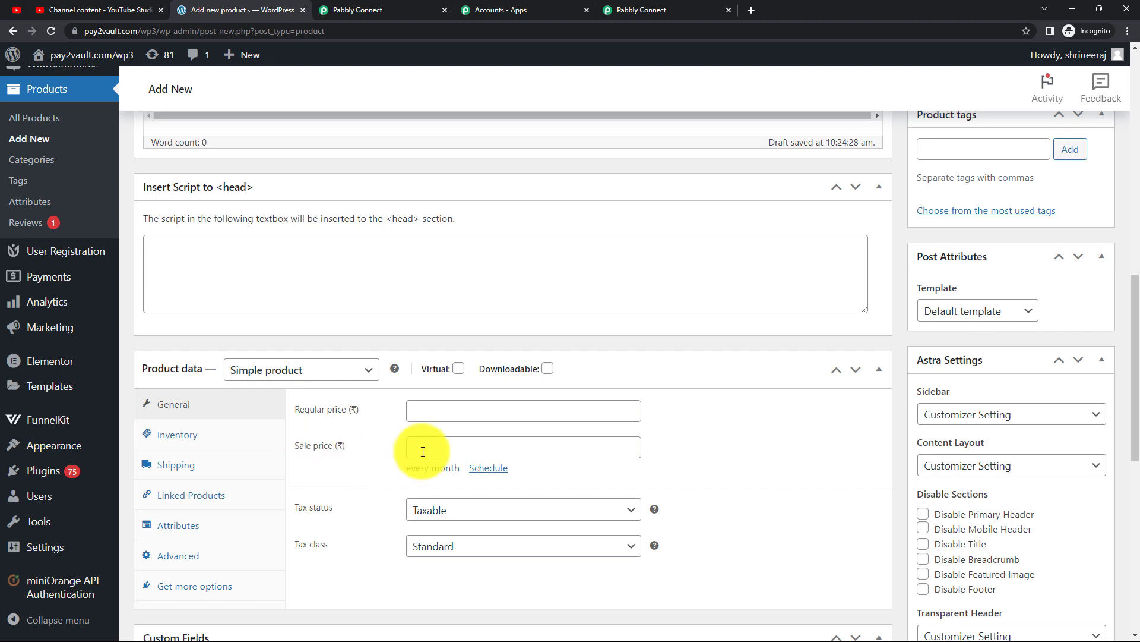
scroll(384, 446, down, 8)
scroll(267, 434, down, 1)
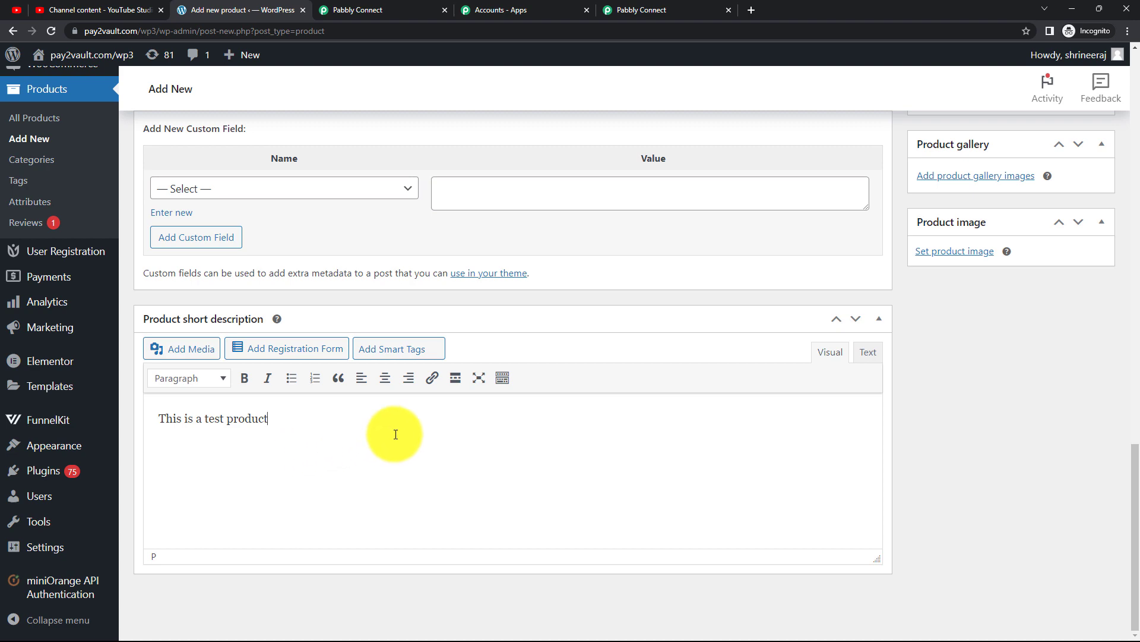
- Publish the new product and update it once more
scroll(534, 404, up, 15)
click(1093, 285)
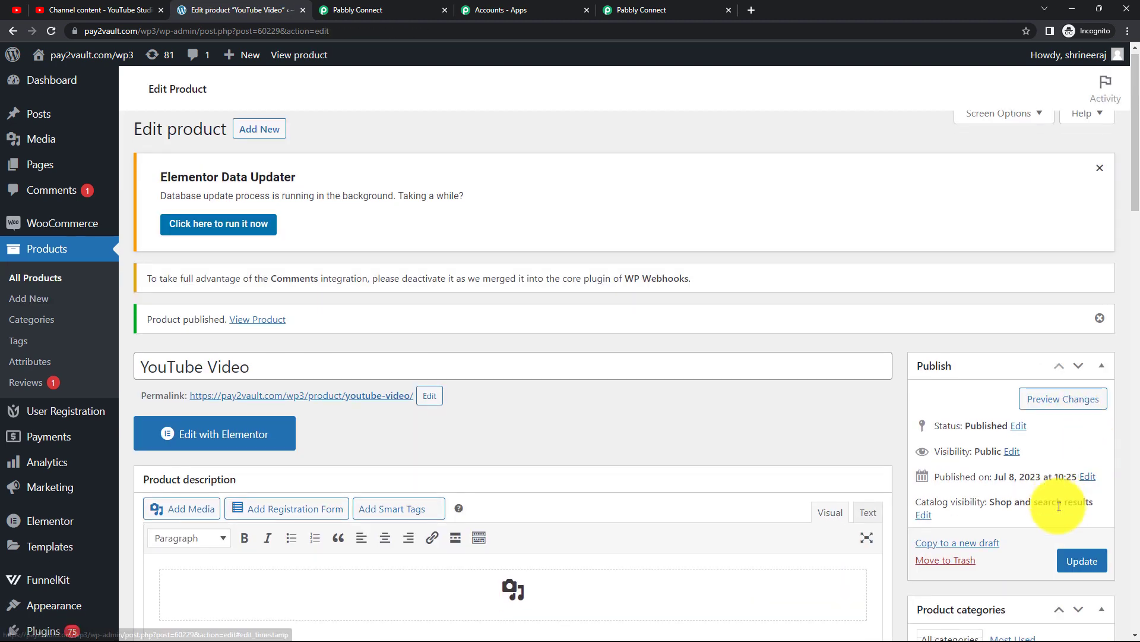
click(1082, 561)
scroll(1085, 465, down, 1)
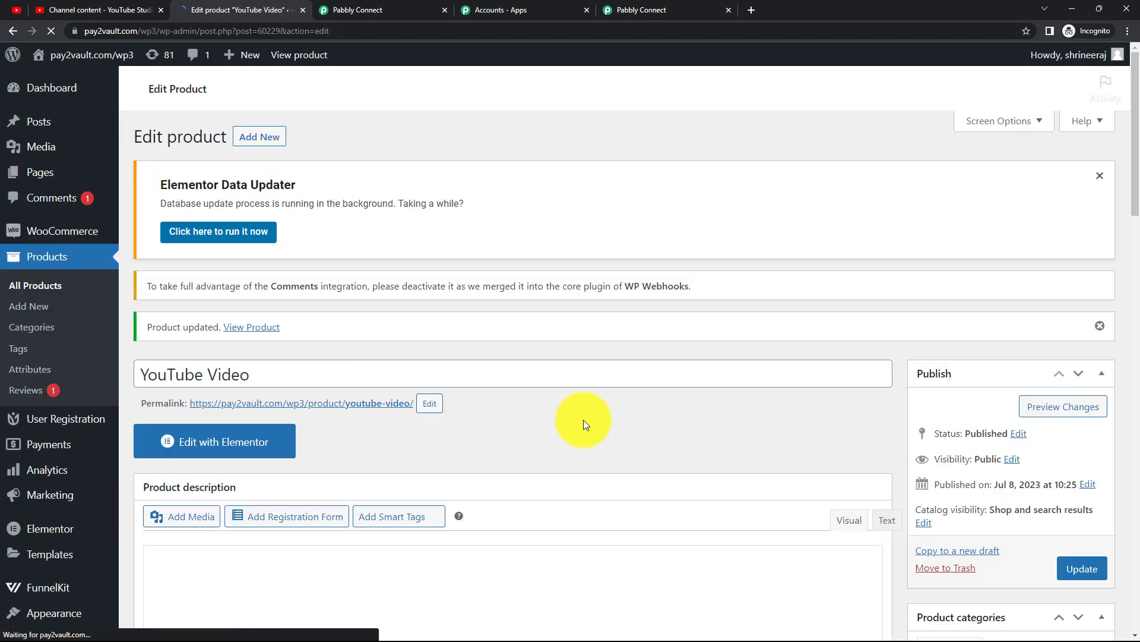
- Switch to the Pabbly Connect workflow and examine the product fields in the WooCommerce trigger's received response
click(658, 12)
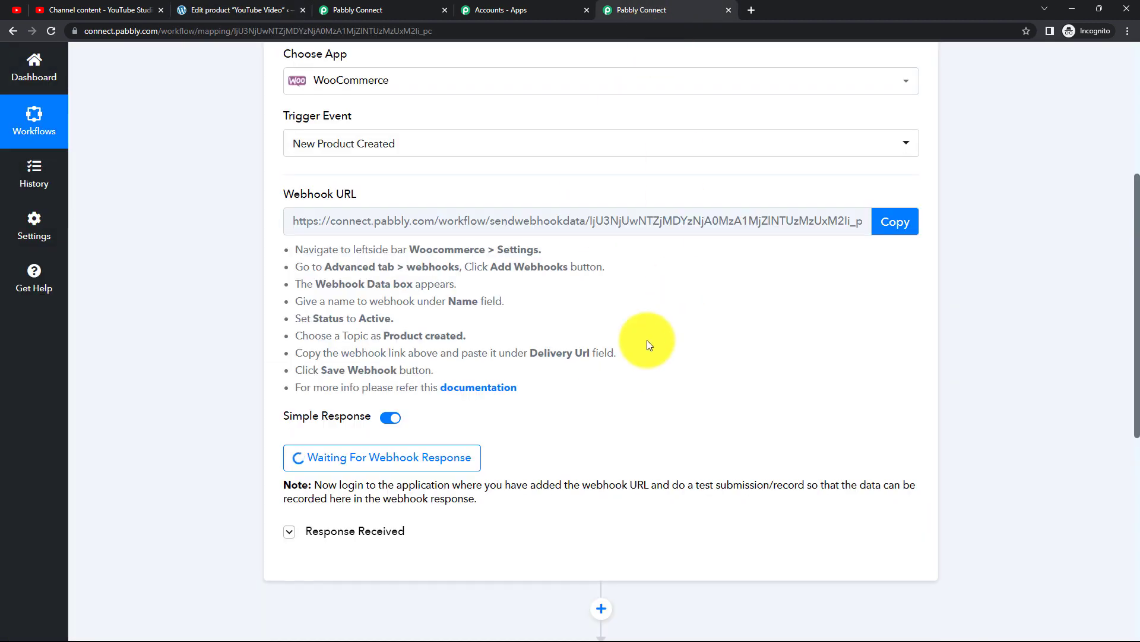
scroll(597, 389, down, 4)
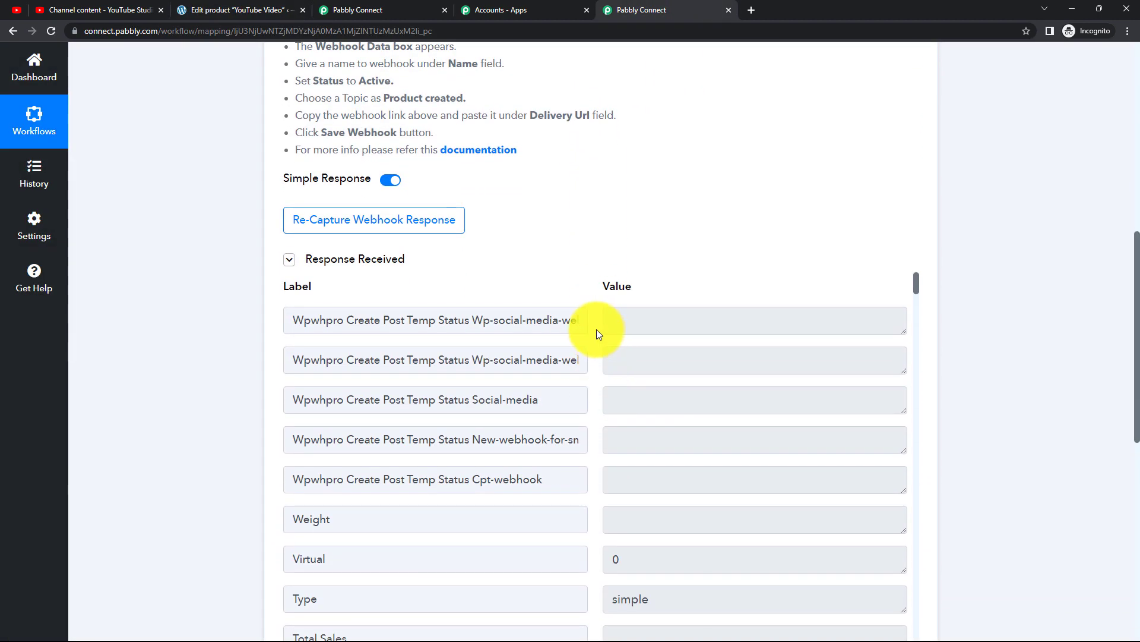
scroll(606, 267, down, 7)
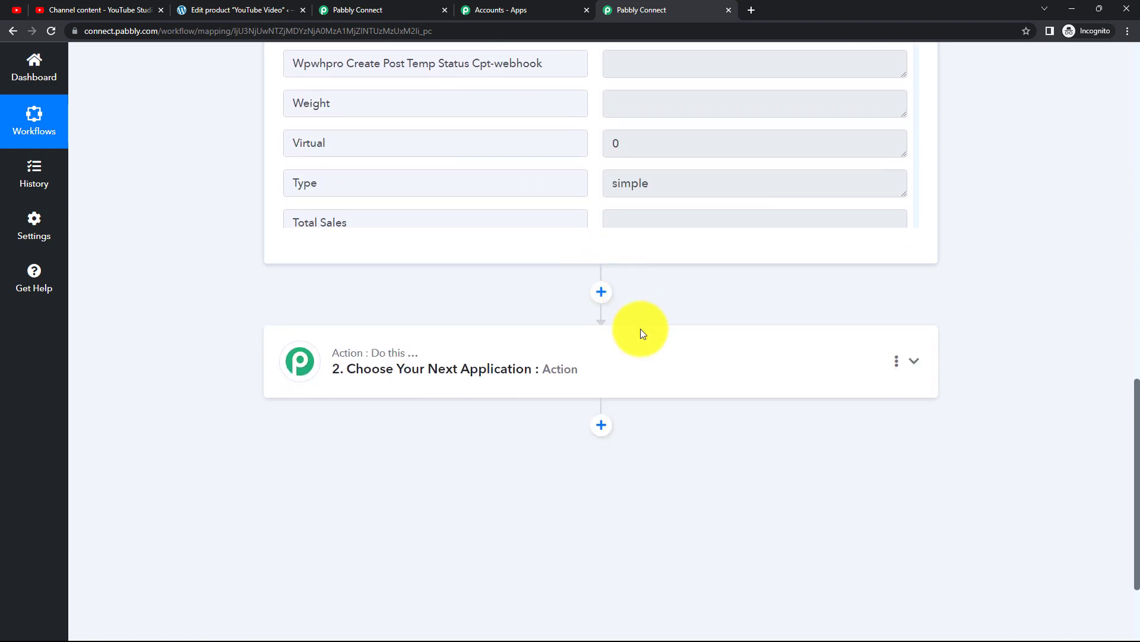
scroll(641, 332, up, 5)
scroll(916, 199, down, 10)
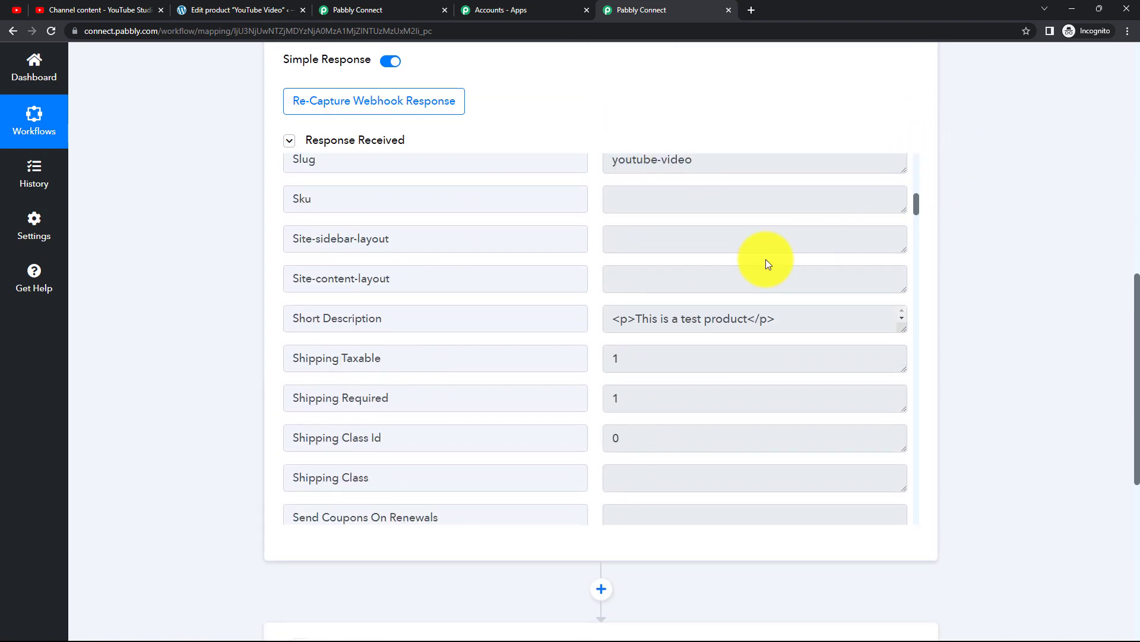
scroll(748, 261, up, 5)
scroll(653, 255, down, 2)
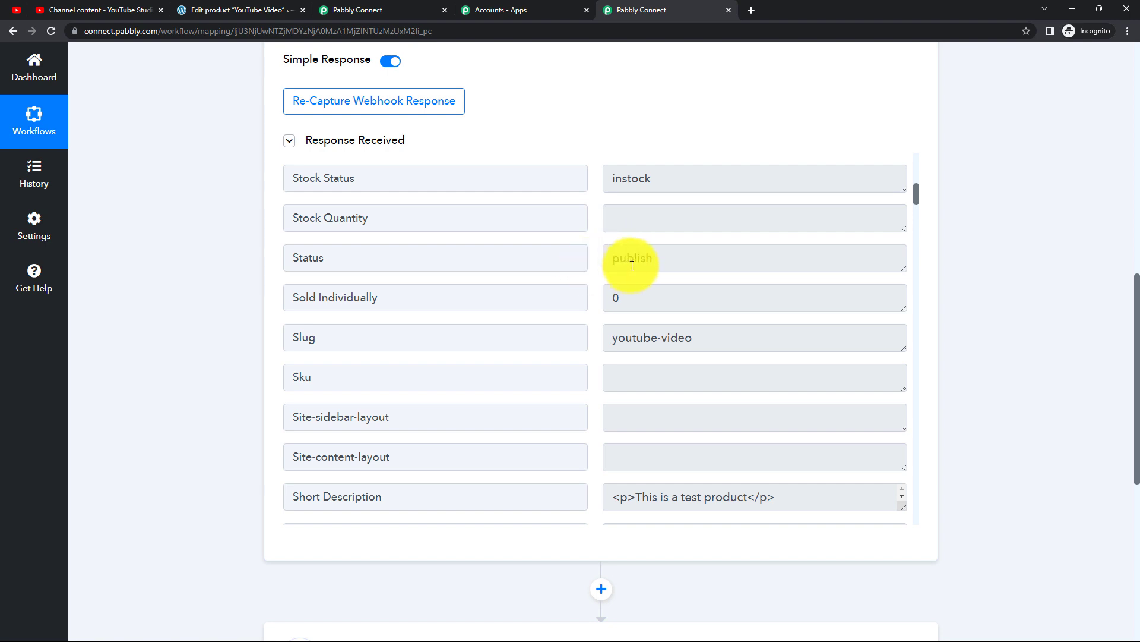
scroll(650, 265, down, 2)
scroll(729, 356, down, 2)
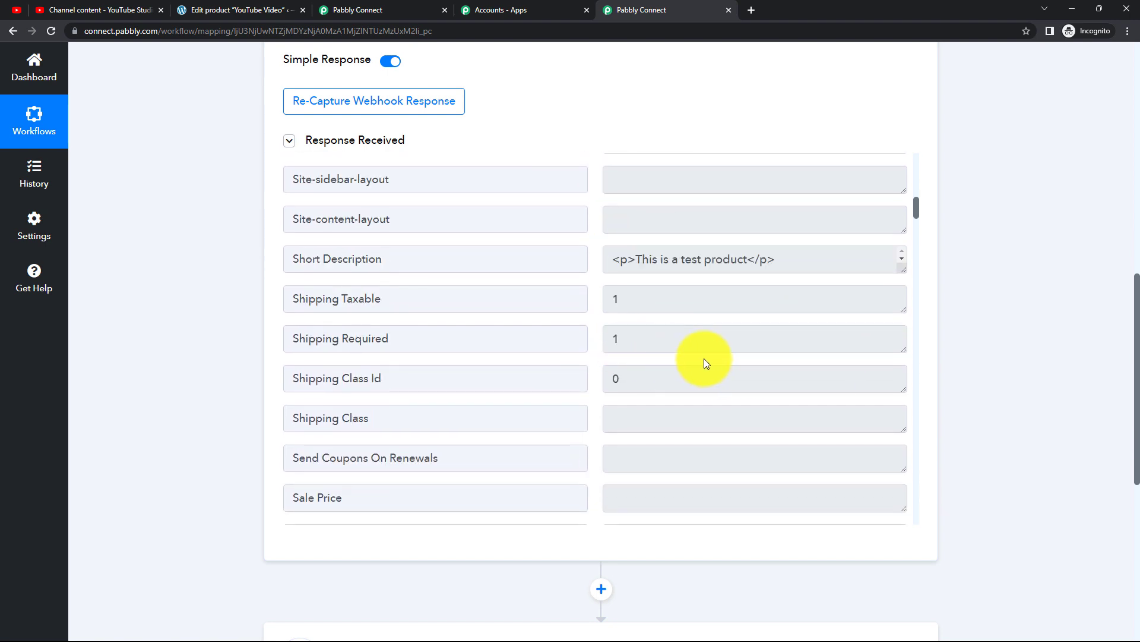
scroll(719, 351, down, 2)
scroll(661, 372, down, 11)
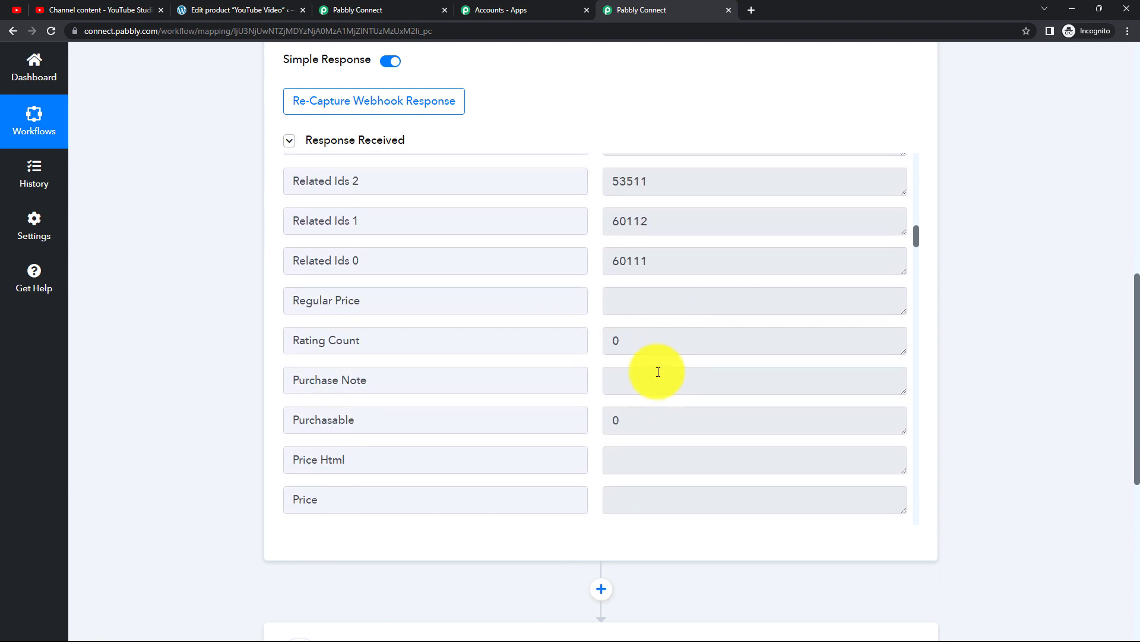
scroll(658, 372, down, 1)
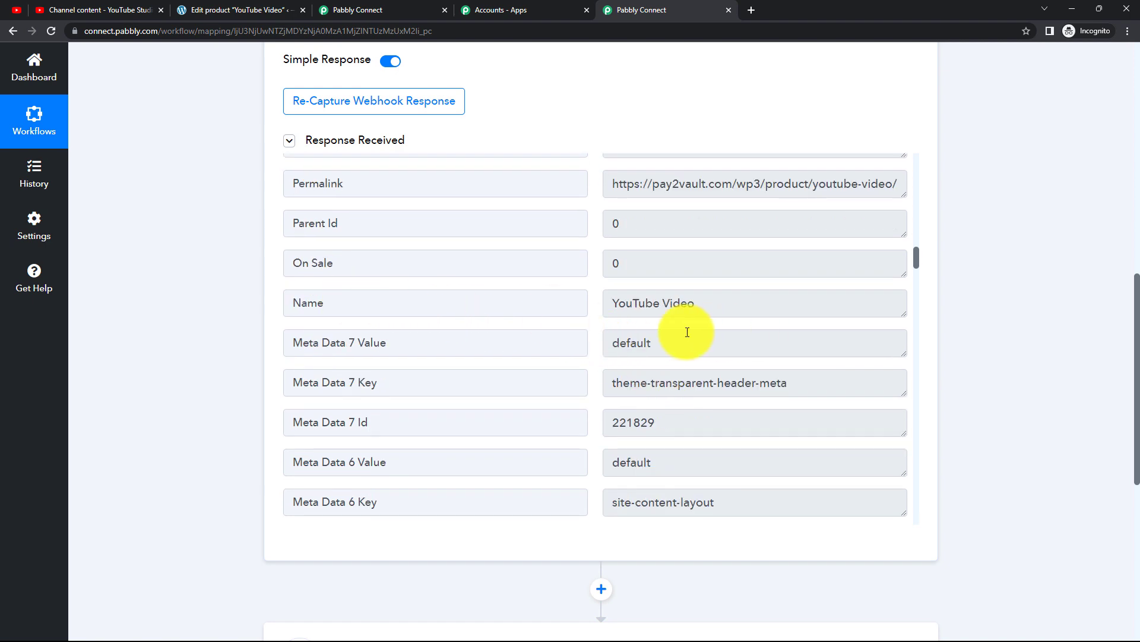
scroll(683, 324, down, 6)
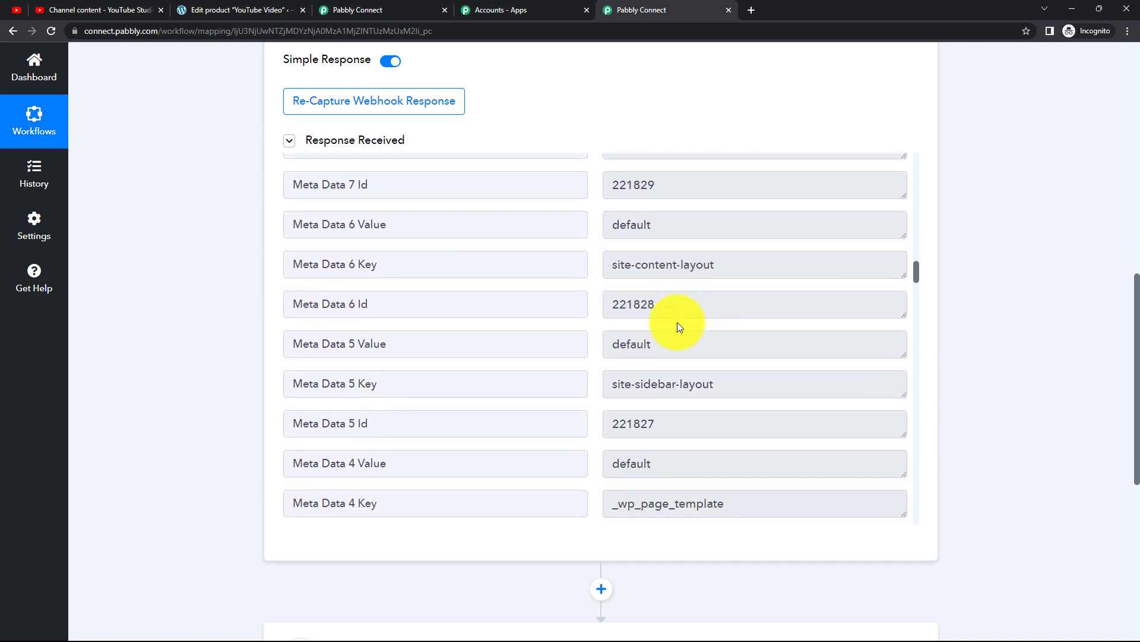
scroll(679, 326, down, 12)
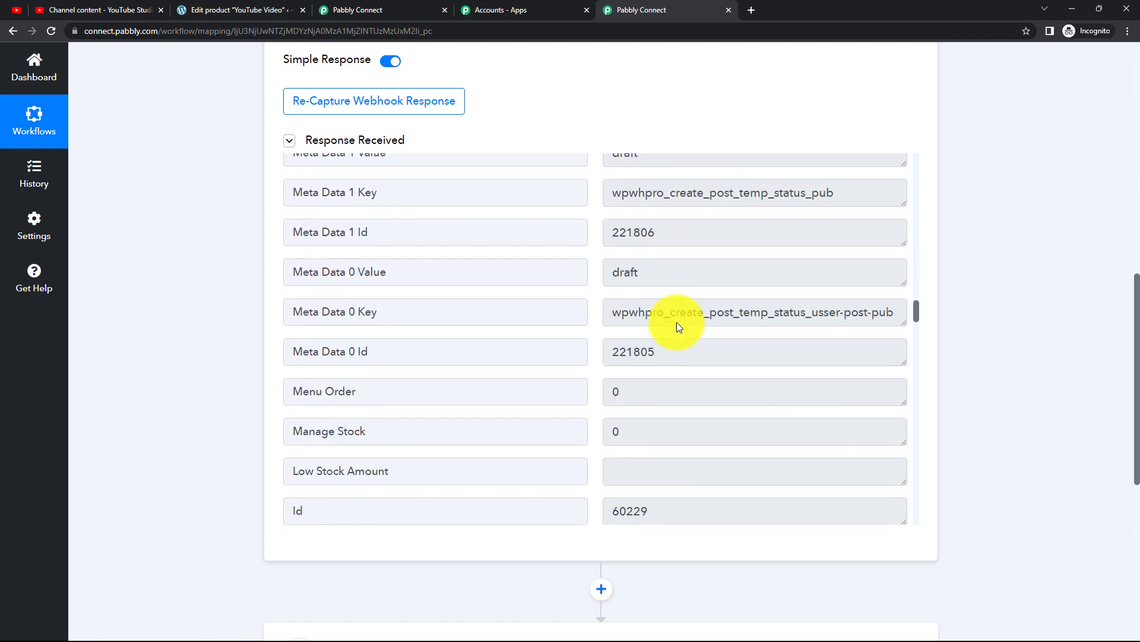
scroll(676, 322, down, 12)
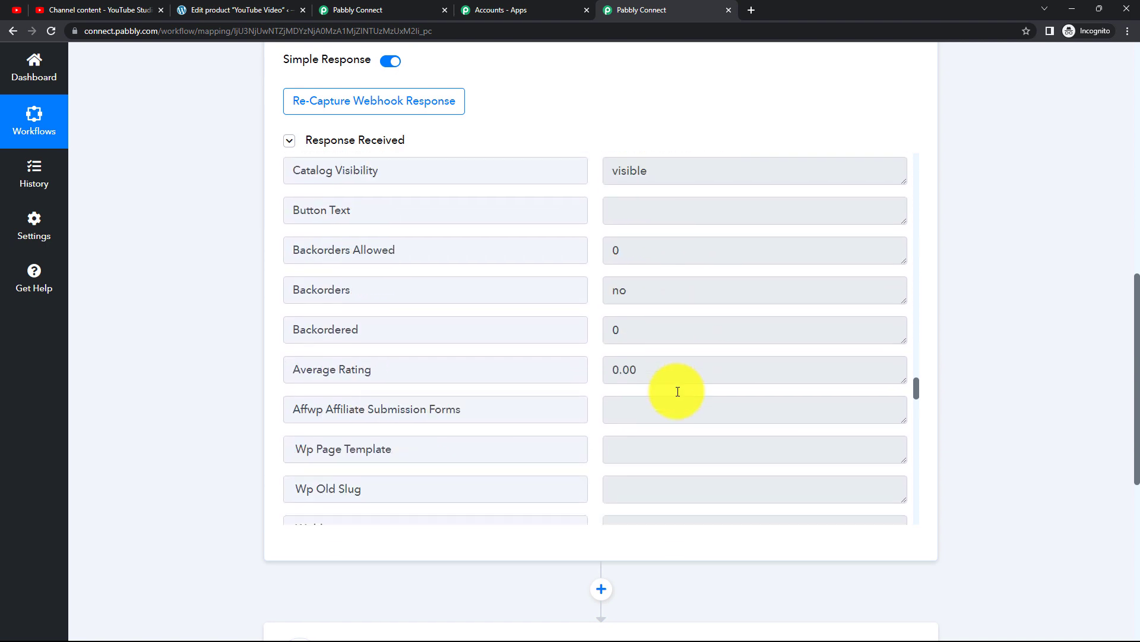
- Choose YouTube as the app for the second workflow step, with Upload Video (Beta) as its action event
scroll(1007, 477, down, 5)
click(530, 375)
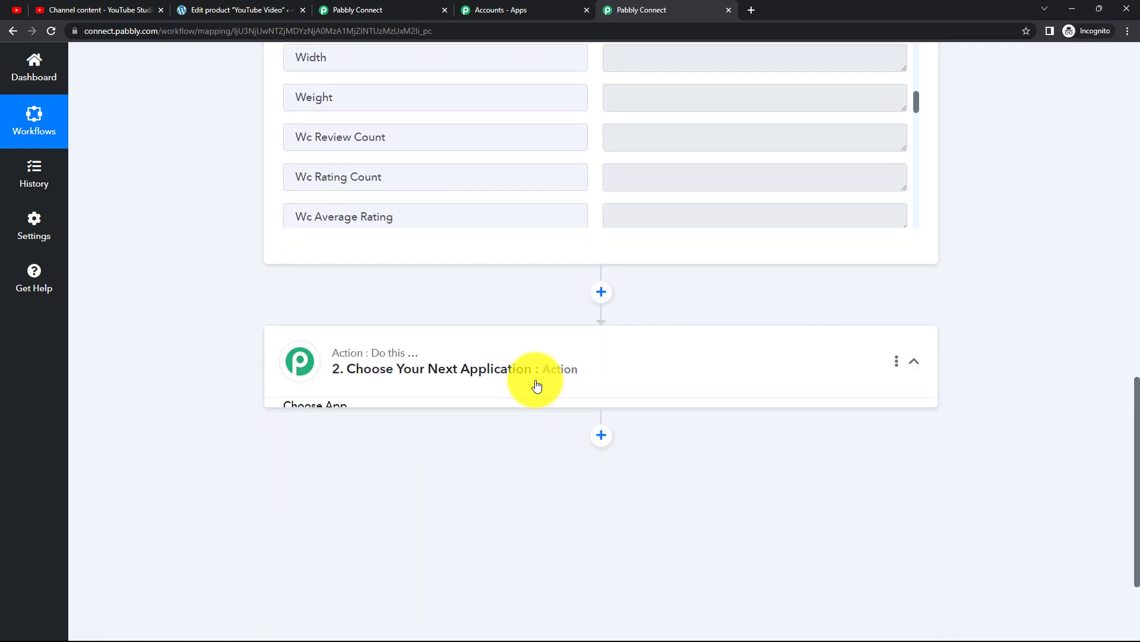
click(364, 444)
text(Yo)
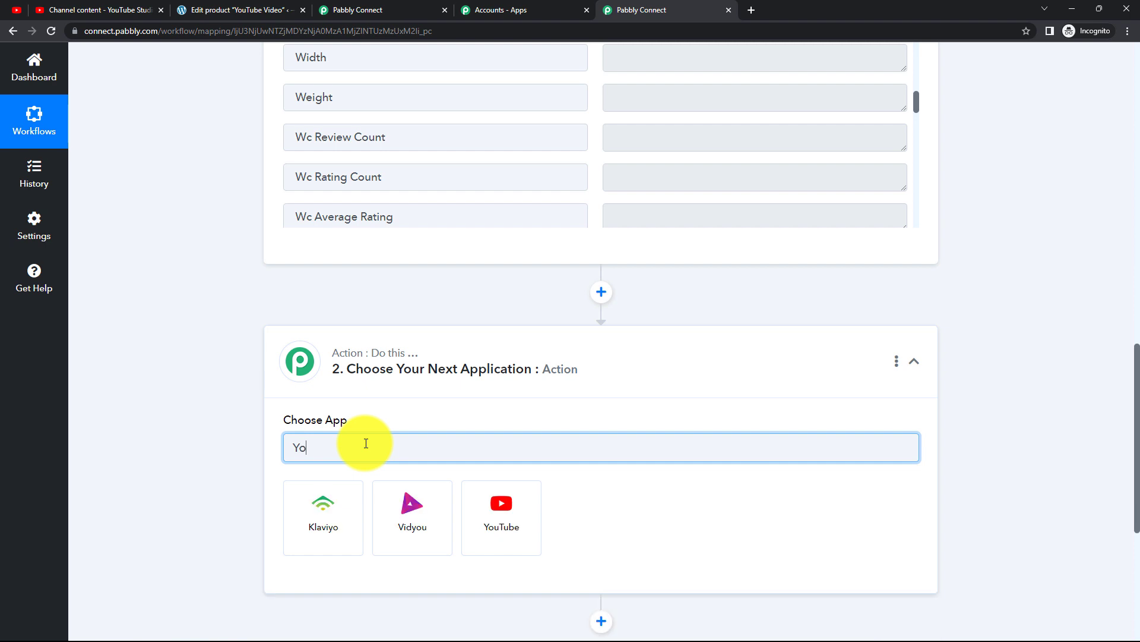
text(uTU)
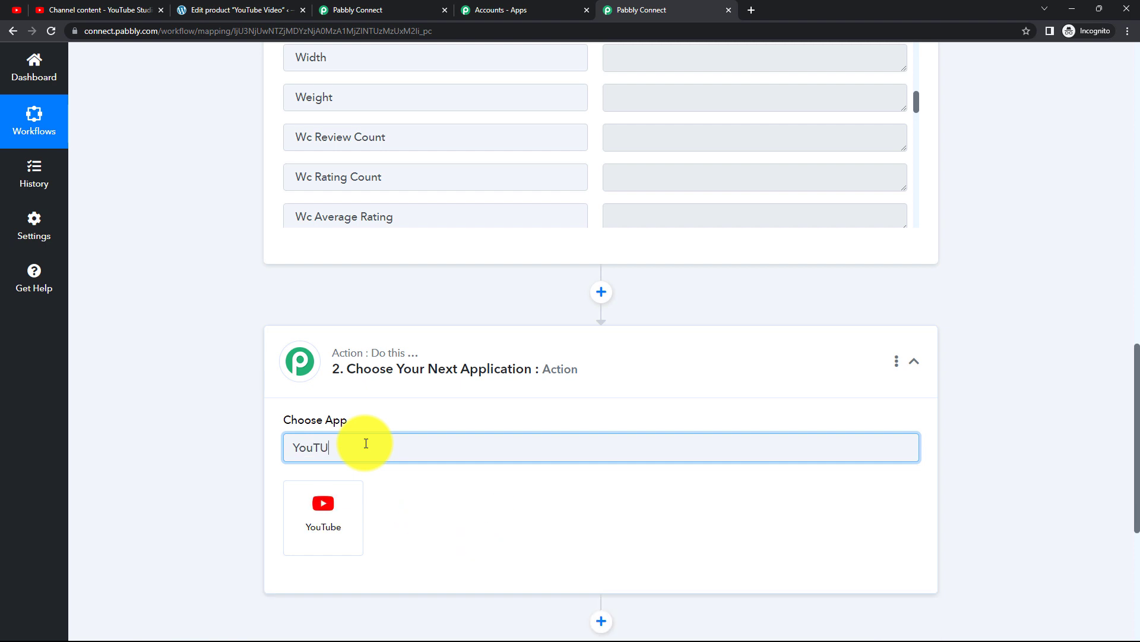
text(BE)
click(339, 510)
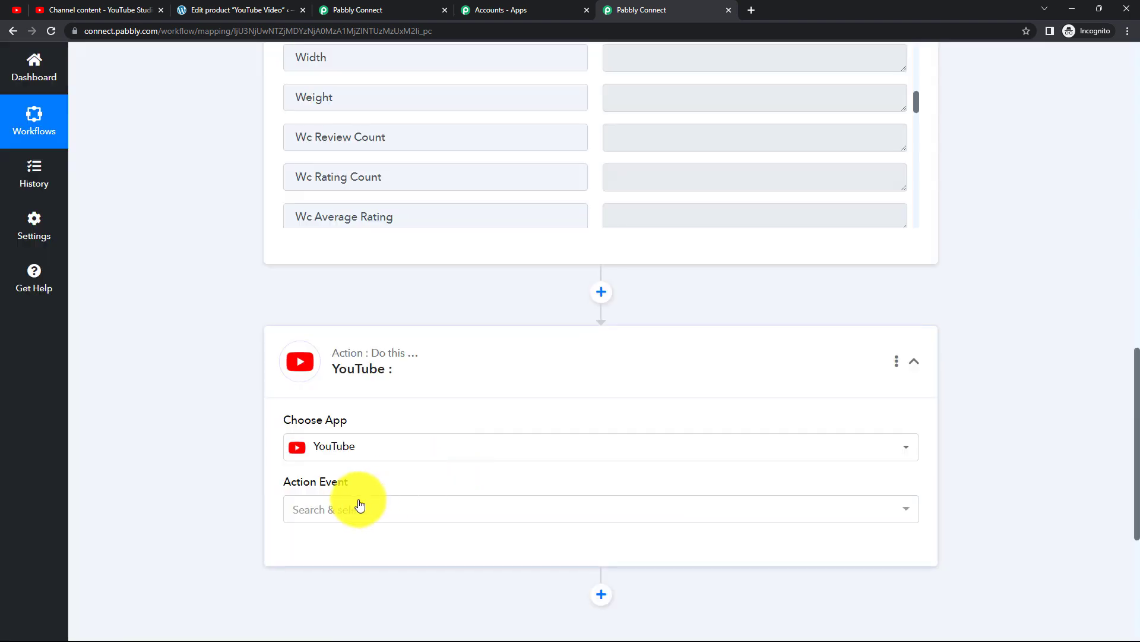
click(343, 514)
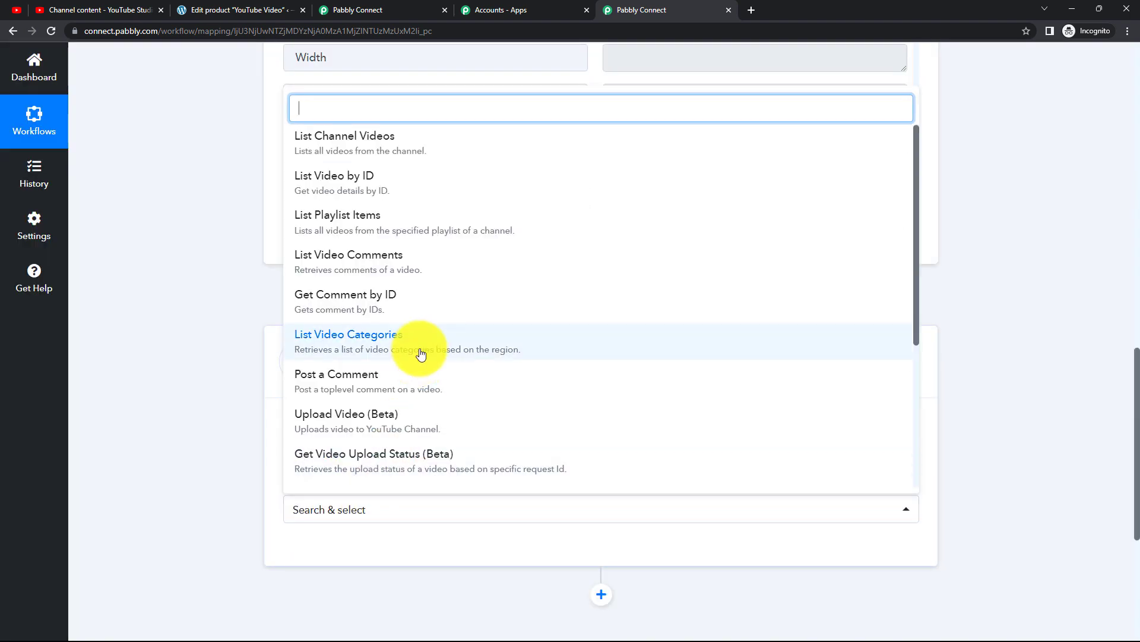
click(429, 421)
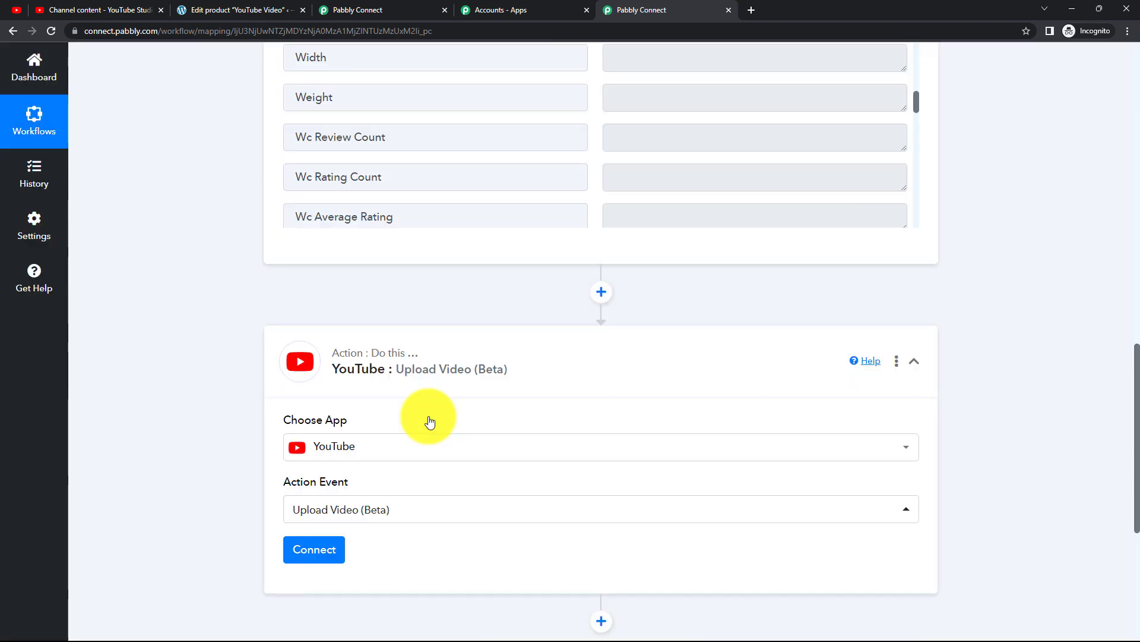
- Add a new YouTube connection for the action step and authorize it with the Google account
scroll(430, 422, down, 2)
click(311, 439)
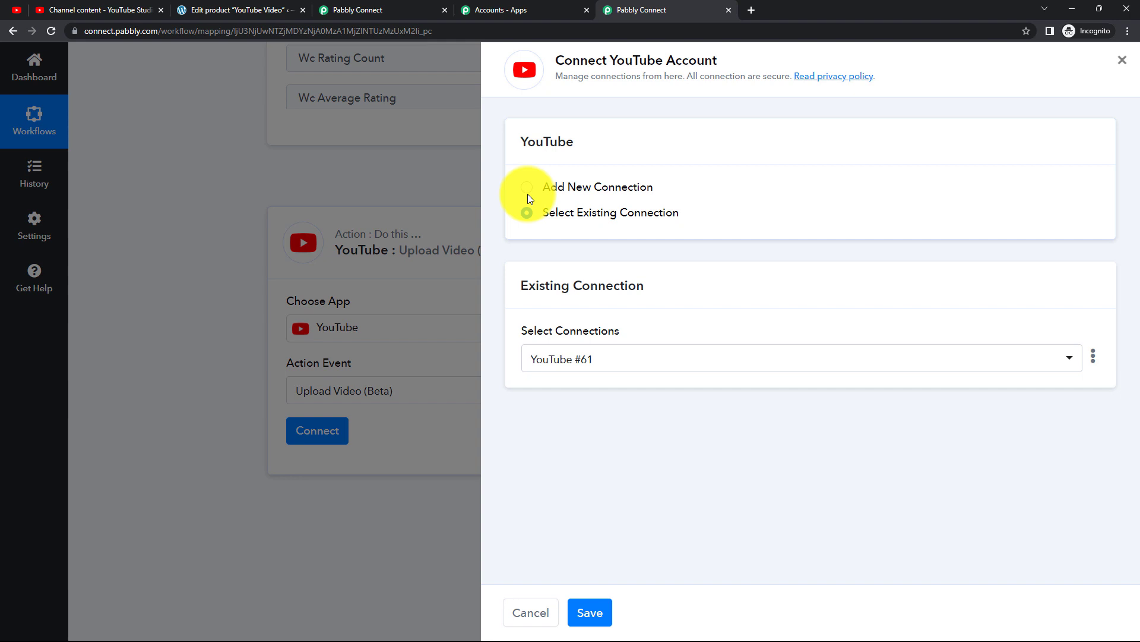
click(528, 193)
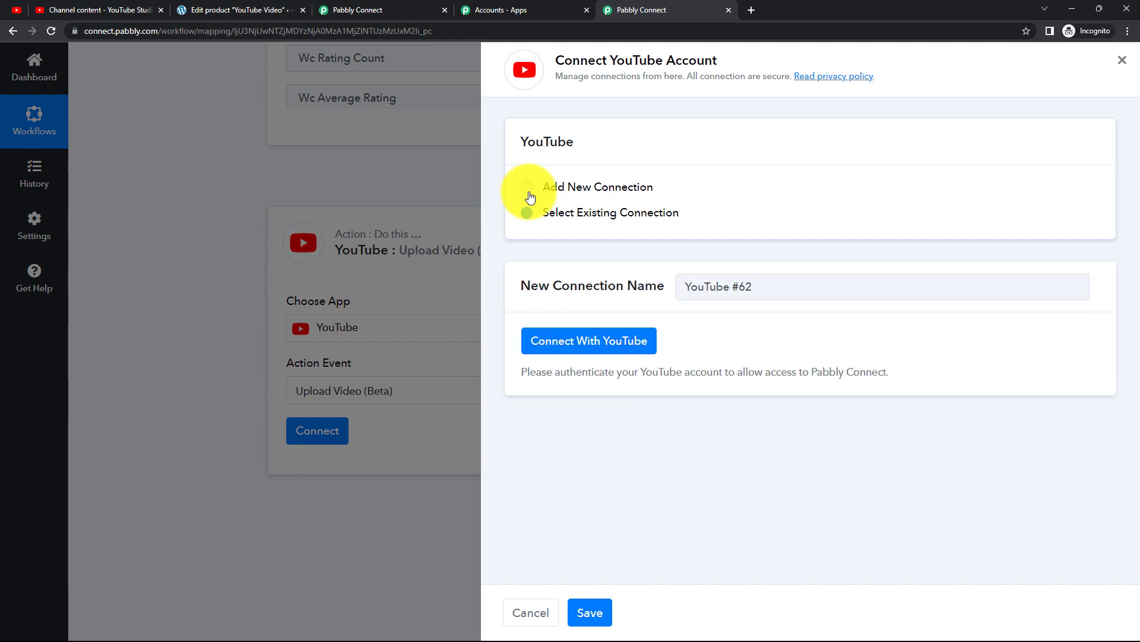
click(585, 348)
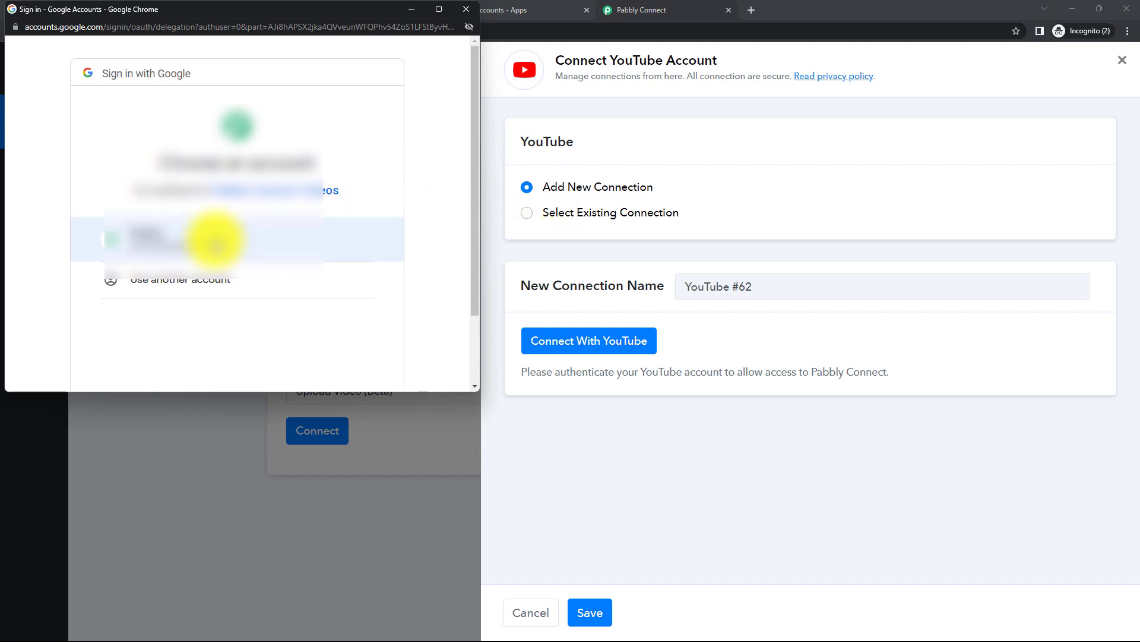
click(216, 242)
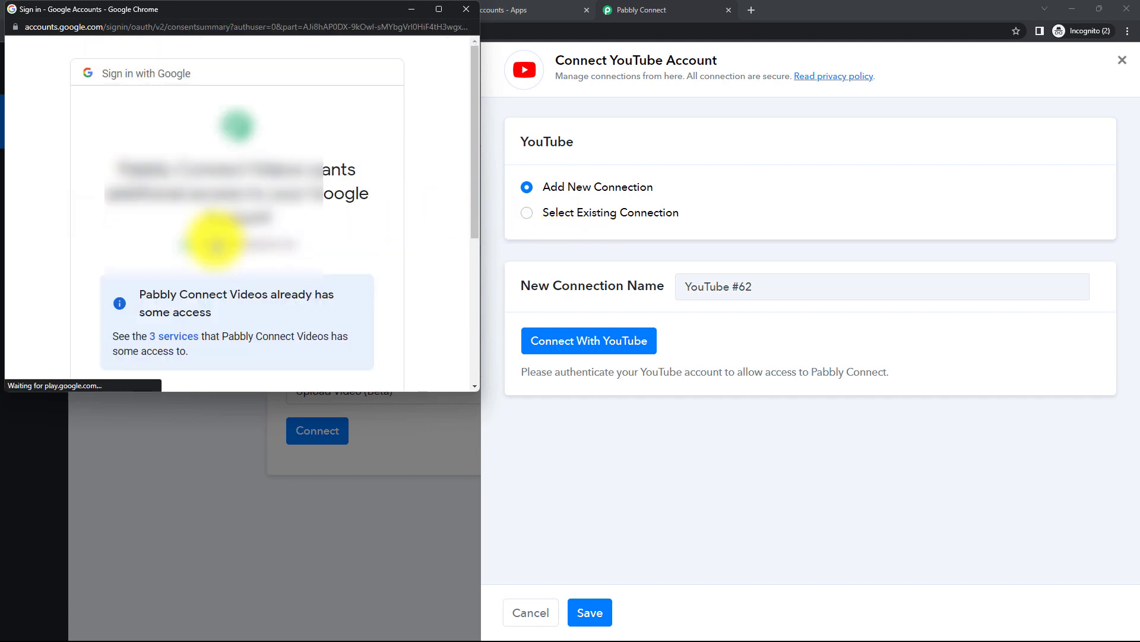
scroll(255, 280, down, 4)
click(297, 311)
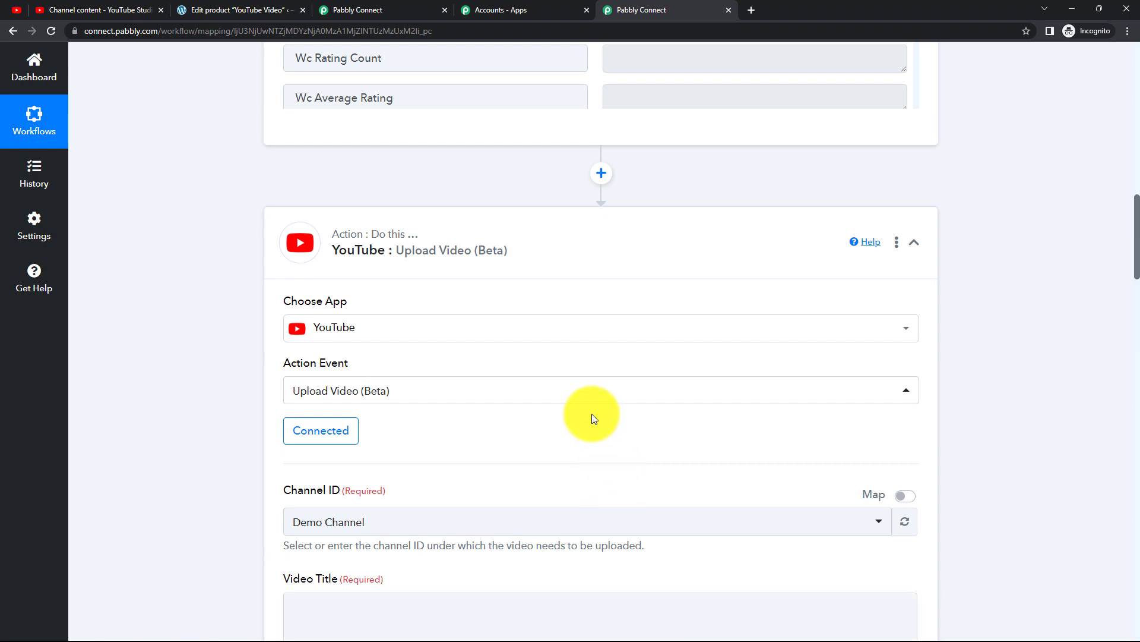
- Check the selected channel against YouTube Studio and examine the upload fields of the YouTube action in Pabbly Connect
scroll(588, 414, down, 4)
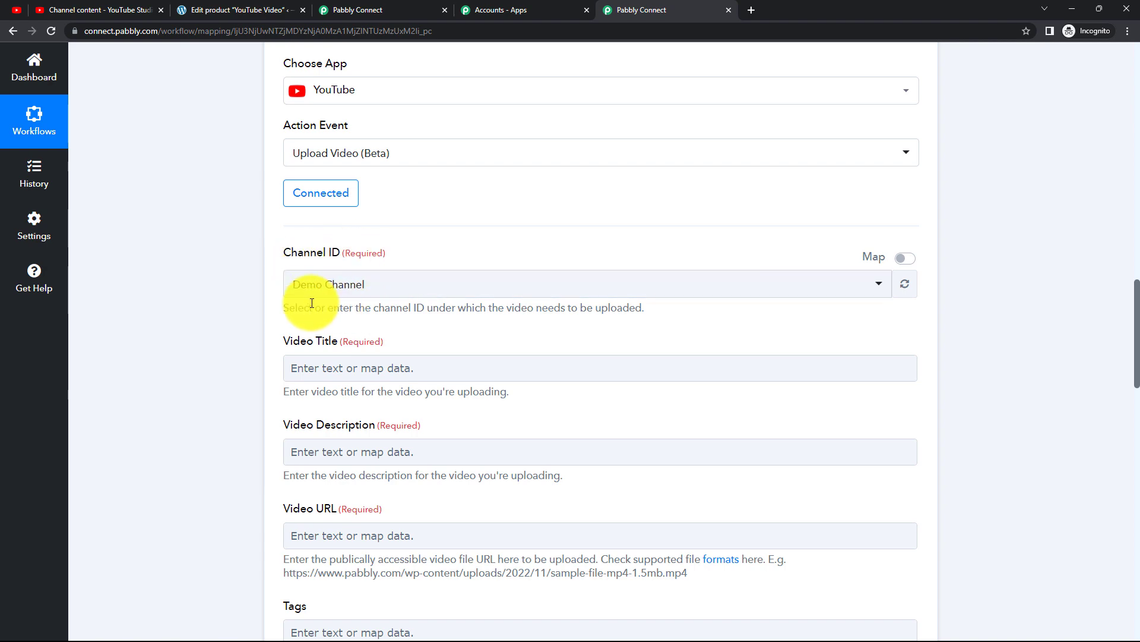
click(89, 12)
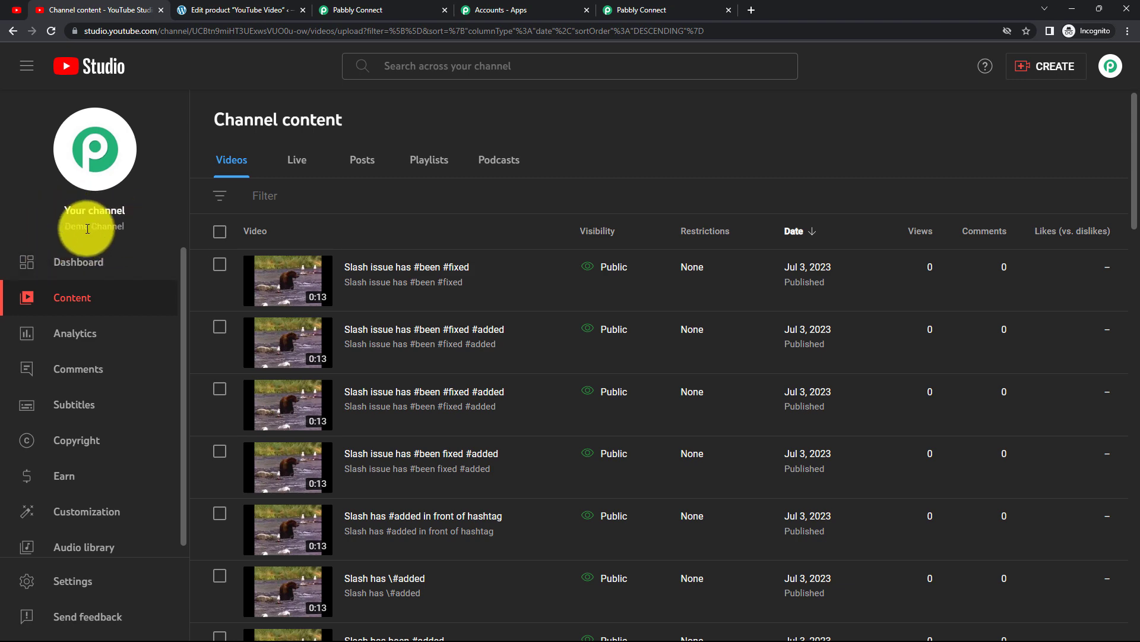
click(641, 10)
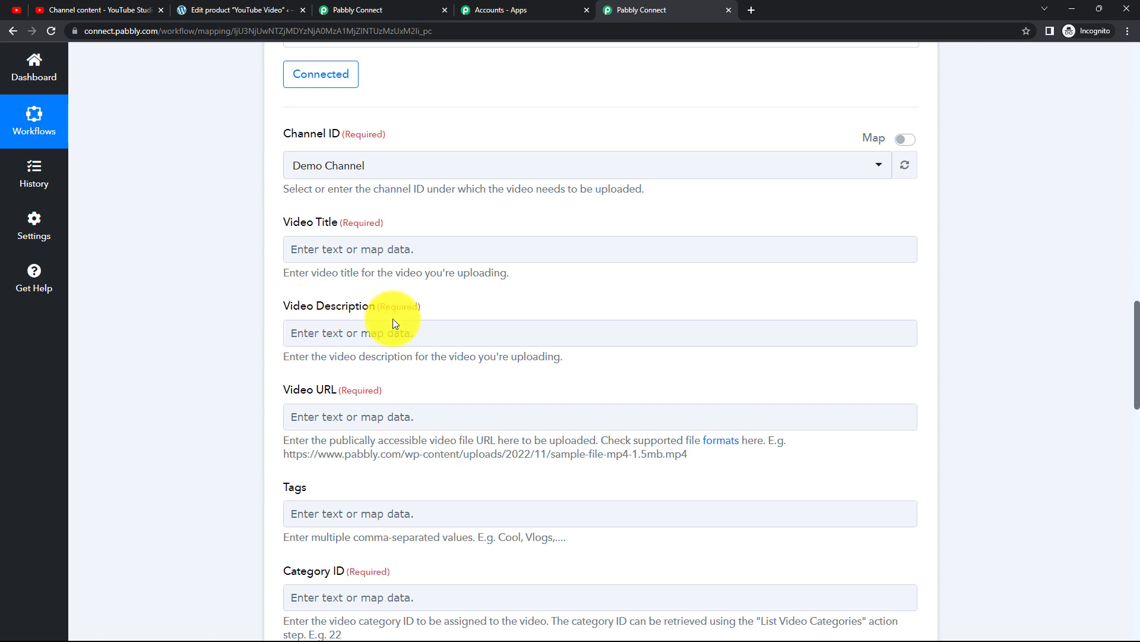
scroll(389, 414, down, 1)
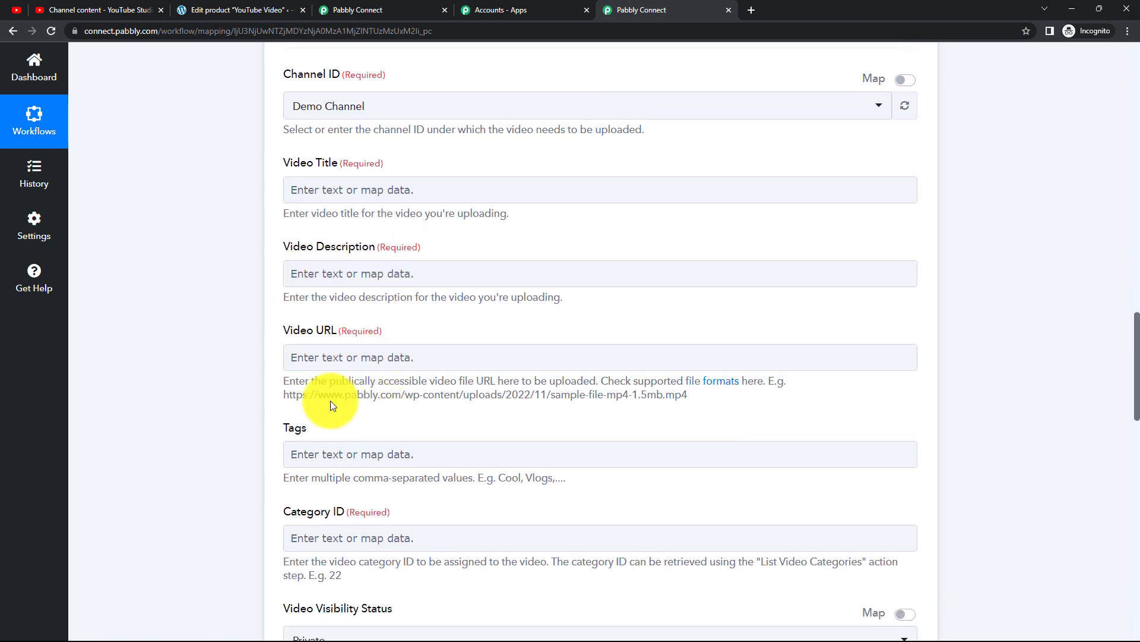
scroll(337, 406, down, 1)
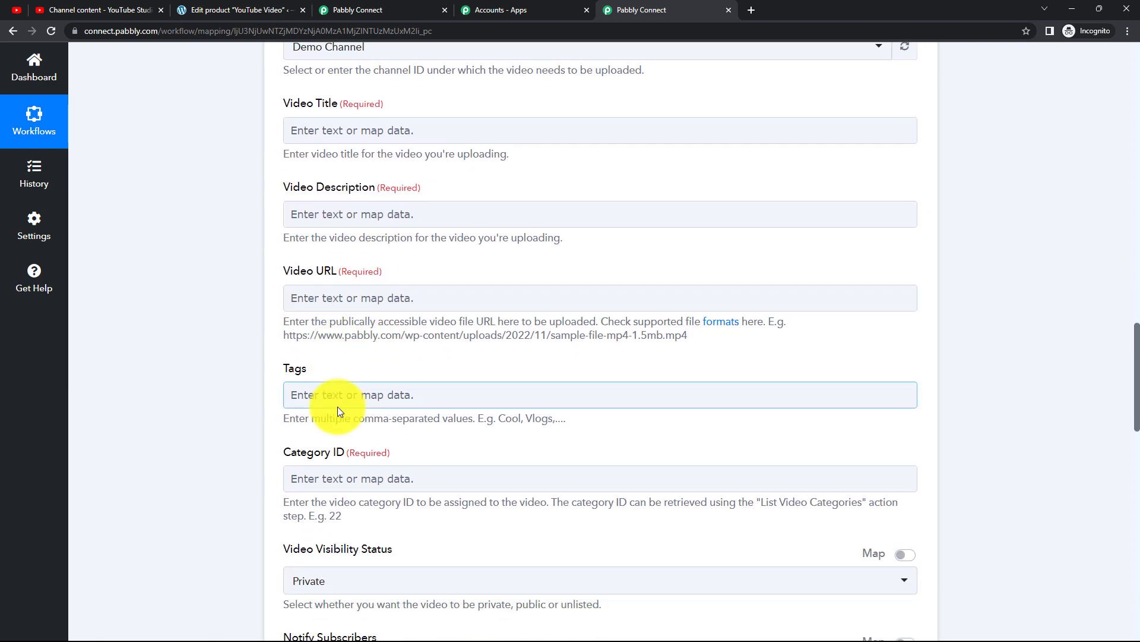
scroll(413, 394, down, 1)
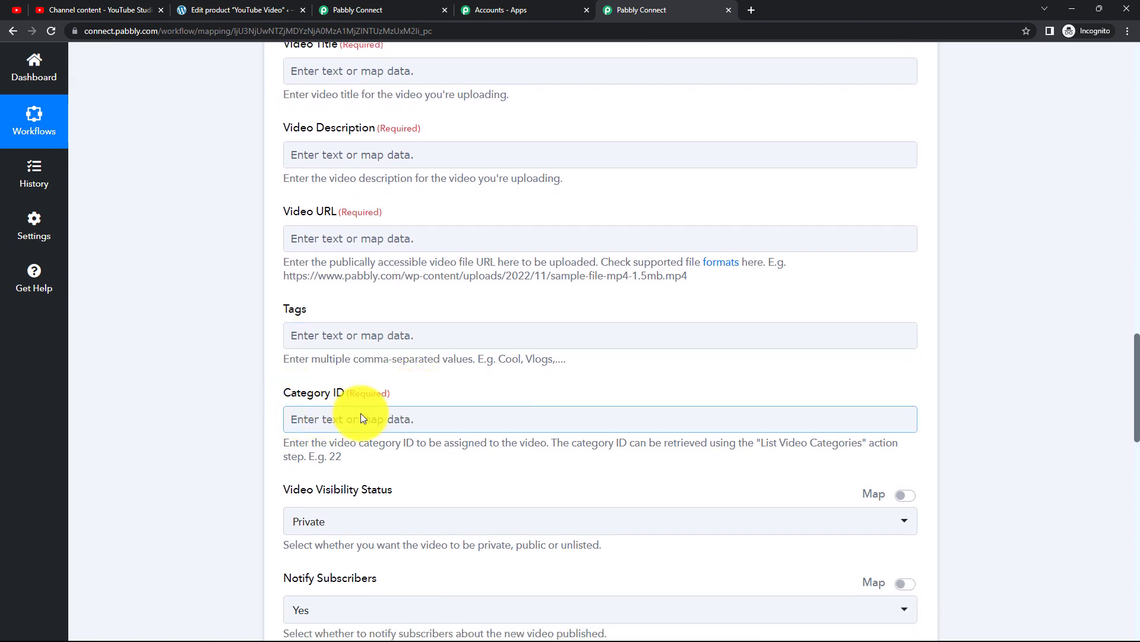
scroll(384, 419, up, 2)
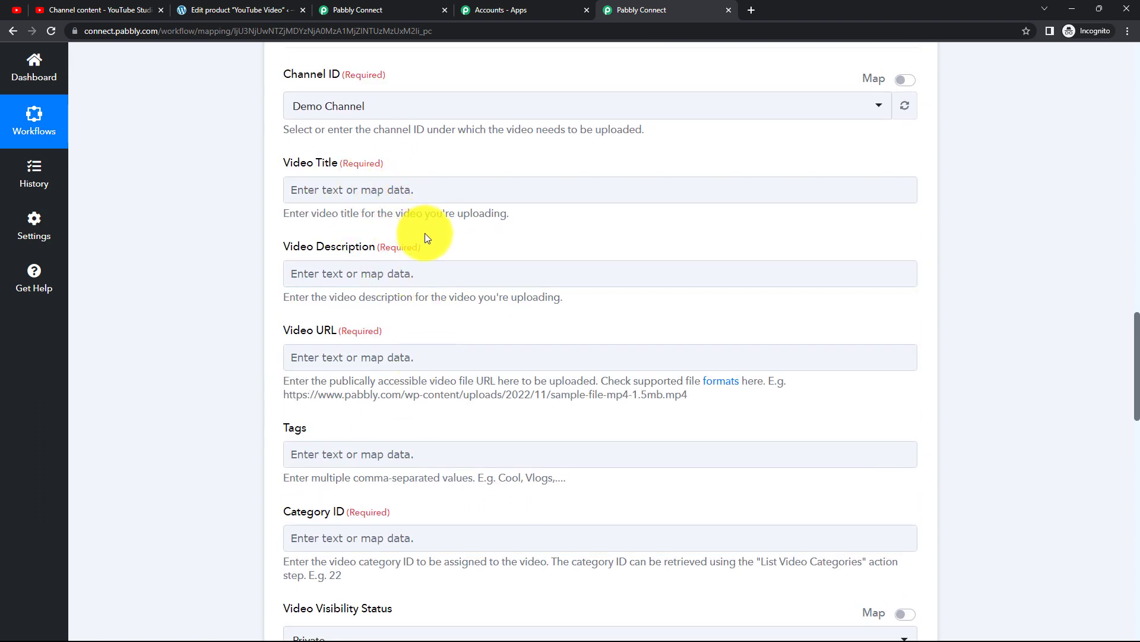
scroll(426, 232, down, 3)
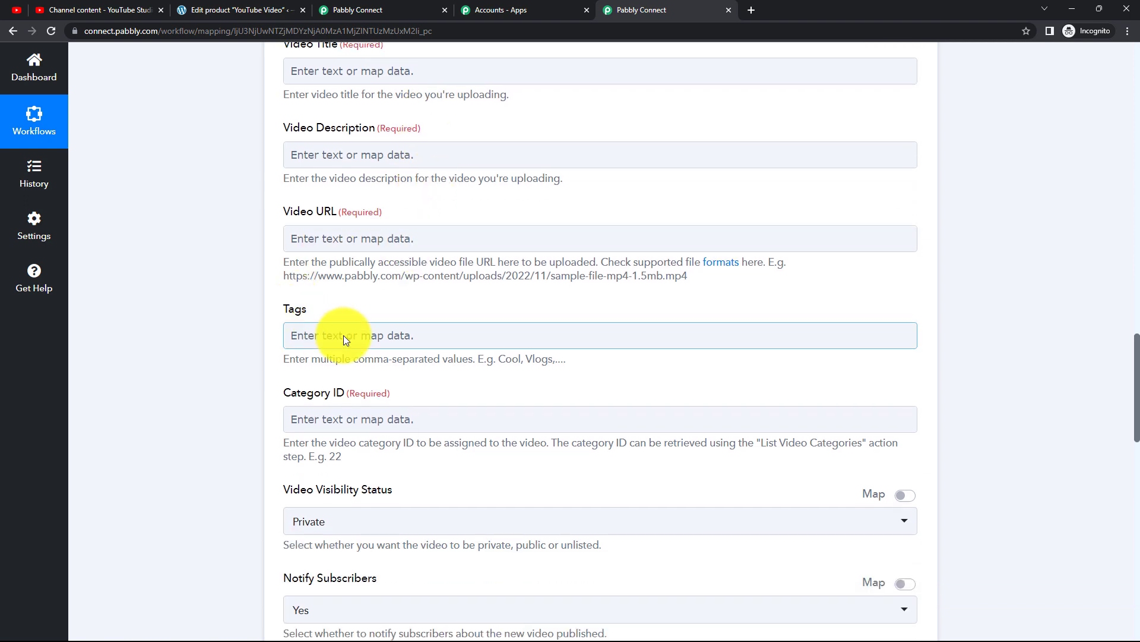
scroll(440, 436, up, 4)
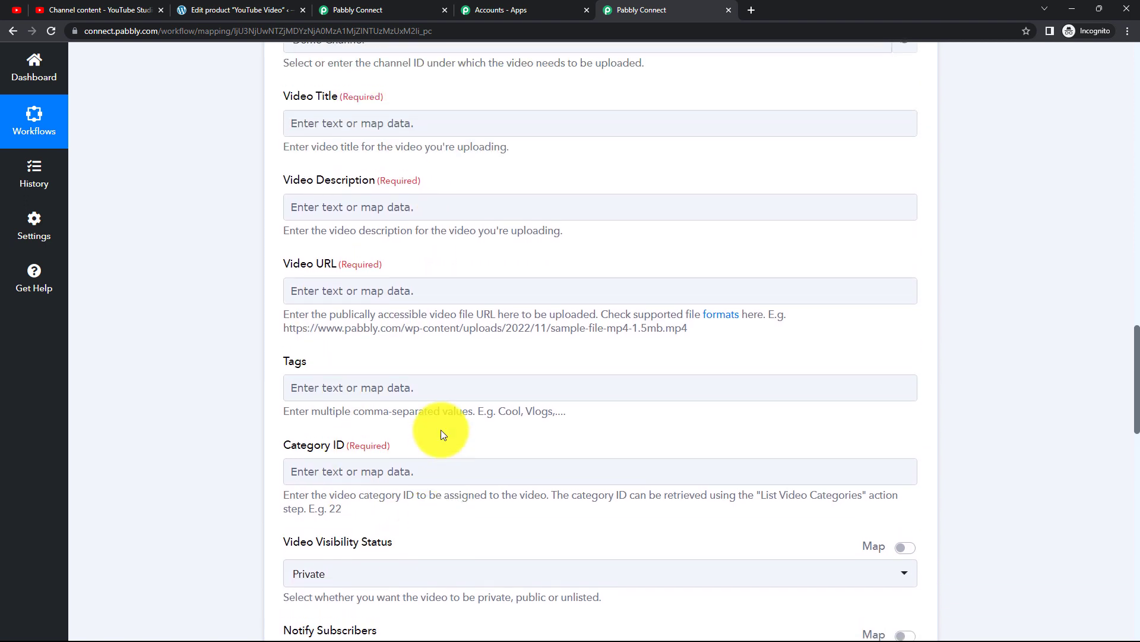
scroll(490, 348, up, 2)
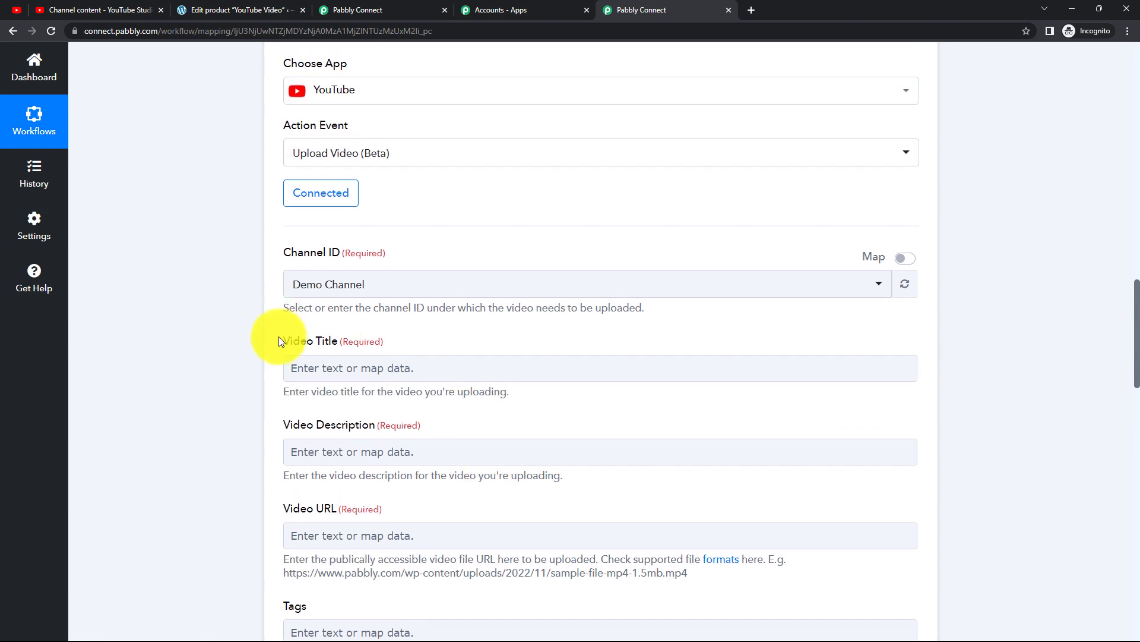
- Map the video title to the Name field of the WooCommerce trigger
click(405, 371)
click(429, 472)
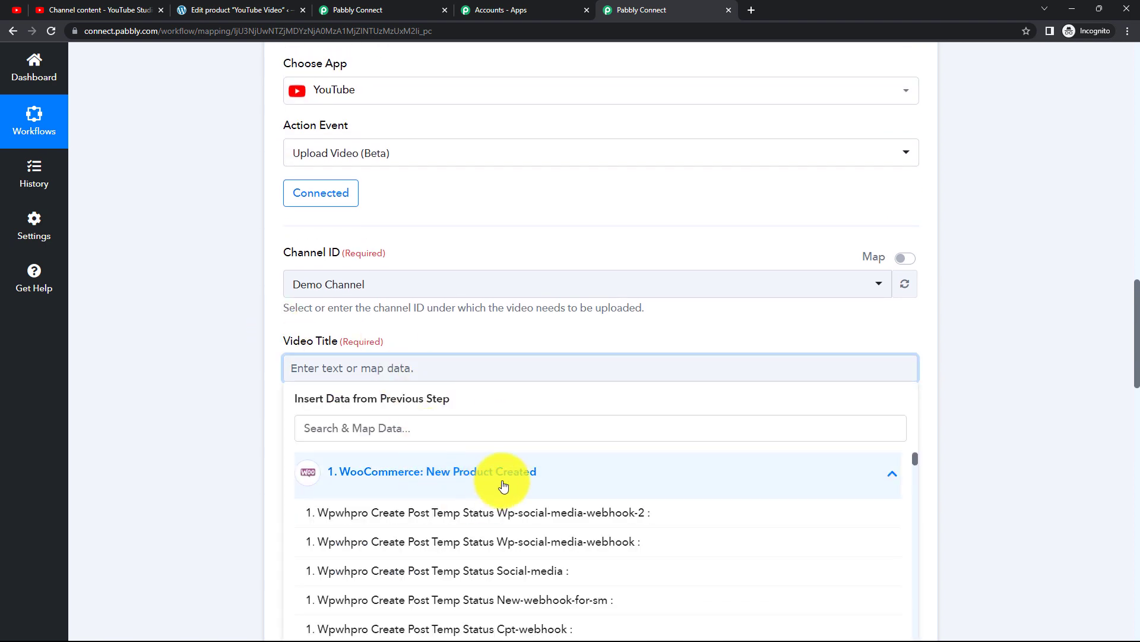
scroll(517, 481, down, 10)
scroll(527, 517, down, 10)
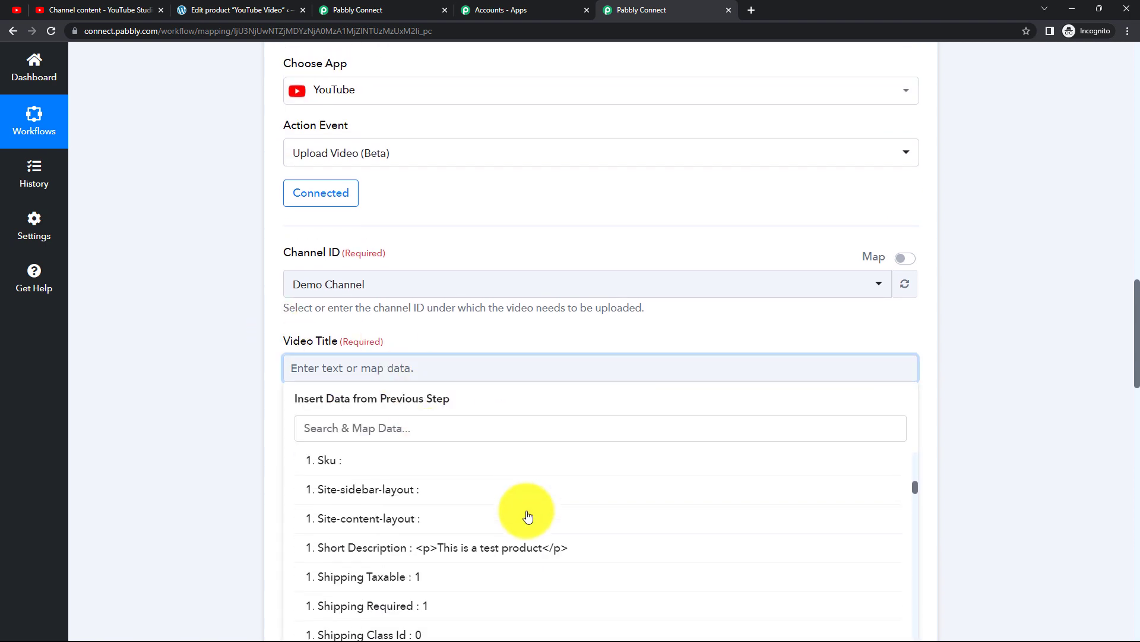
scroll(522, 516, down, 3)
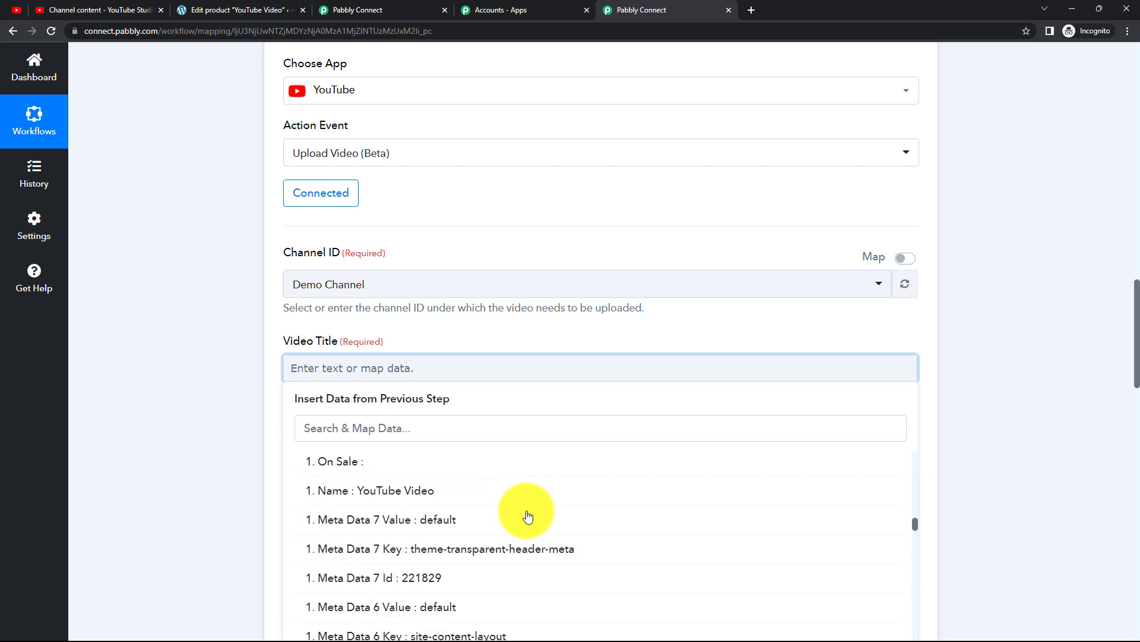
click(415, 416)
click(224, 372)
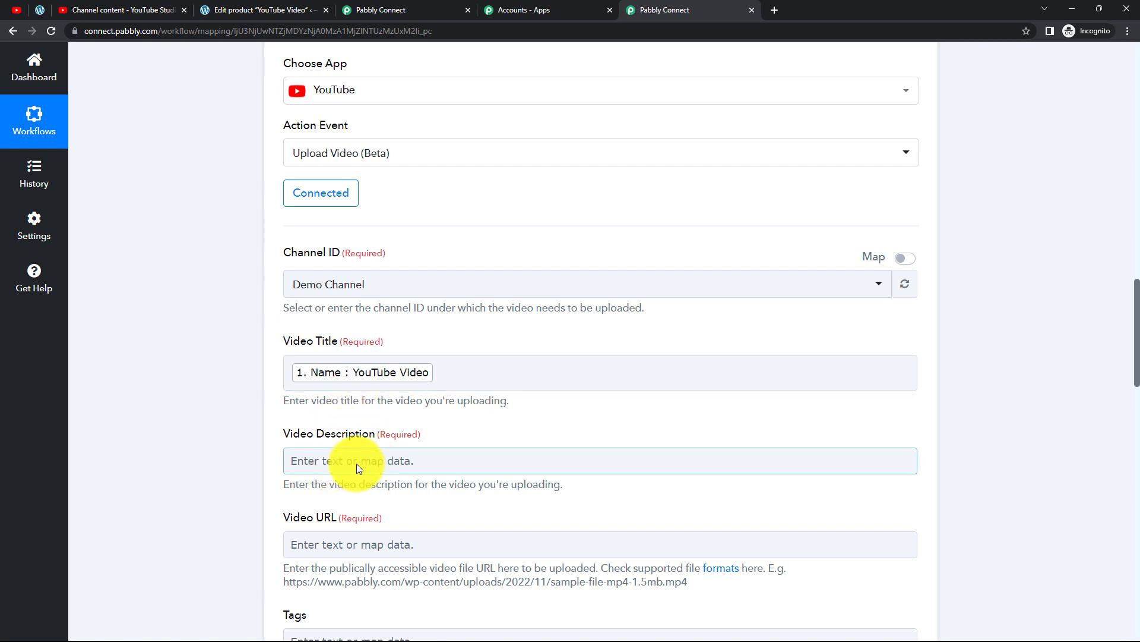
- Find the description data with "Desc" and map the Video Description to the WooCommerce Short Description
click(379, 459)
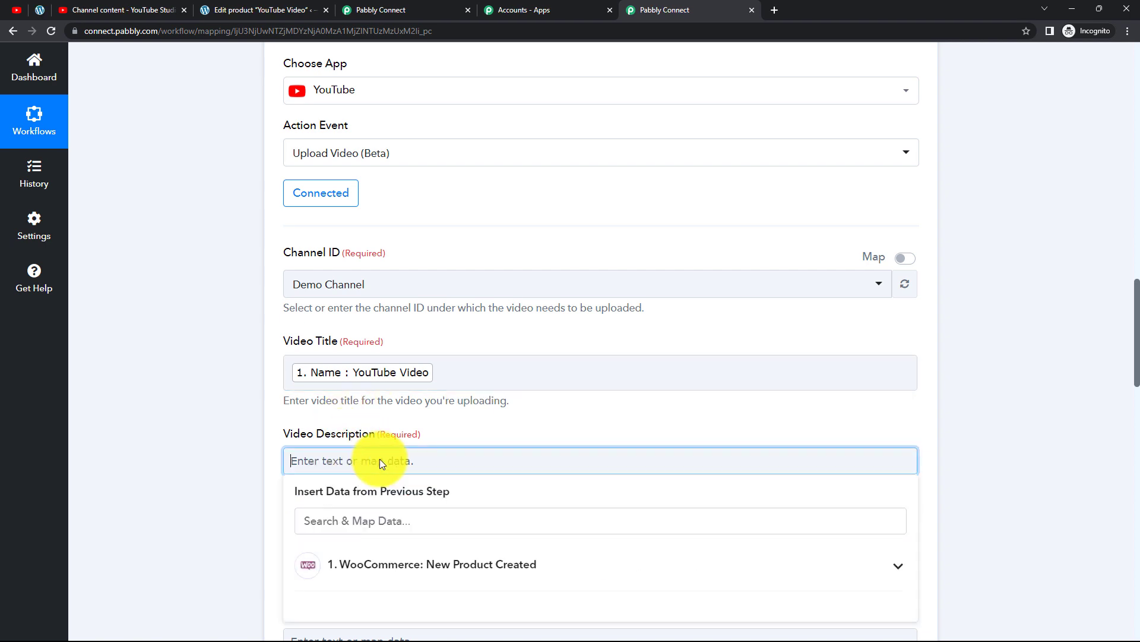
click(399, 563)
click(394, 521)
text(D)
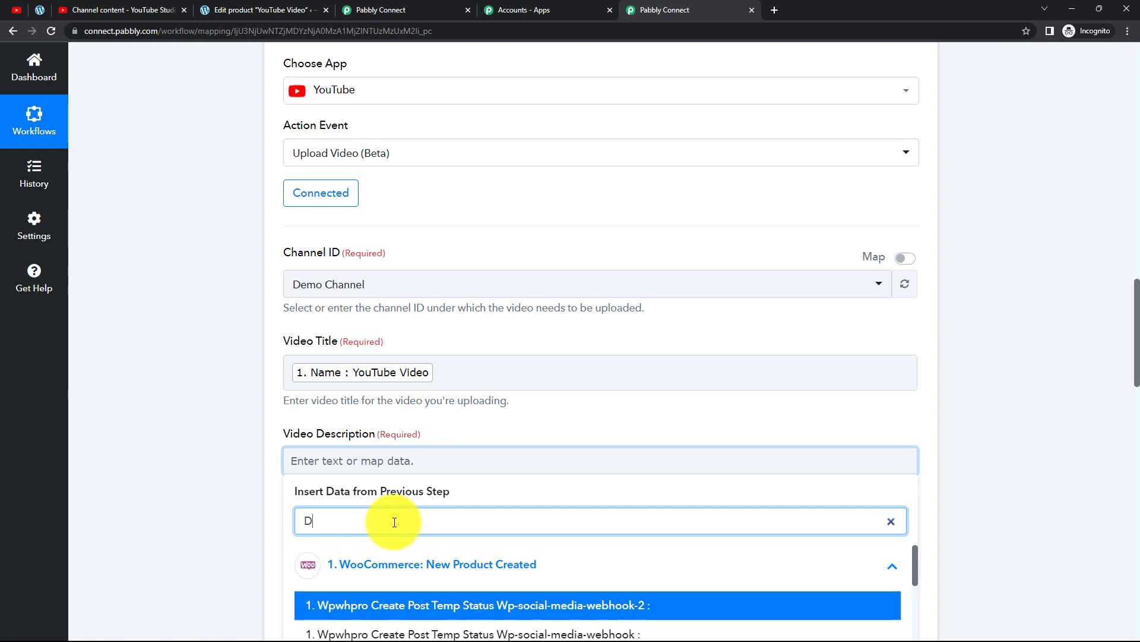
text(esc)
scroll(416, 505, down, 3)
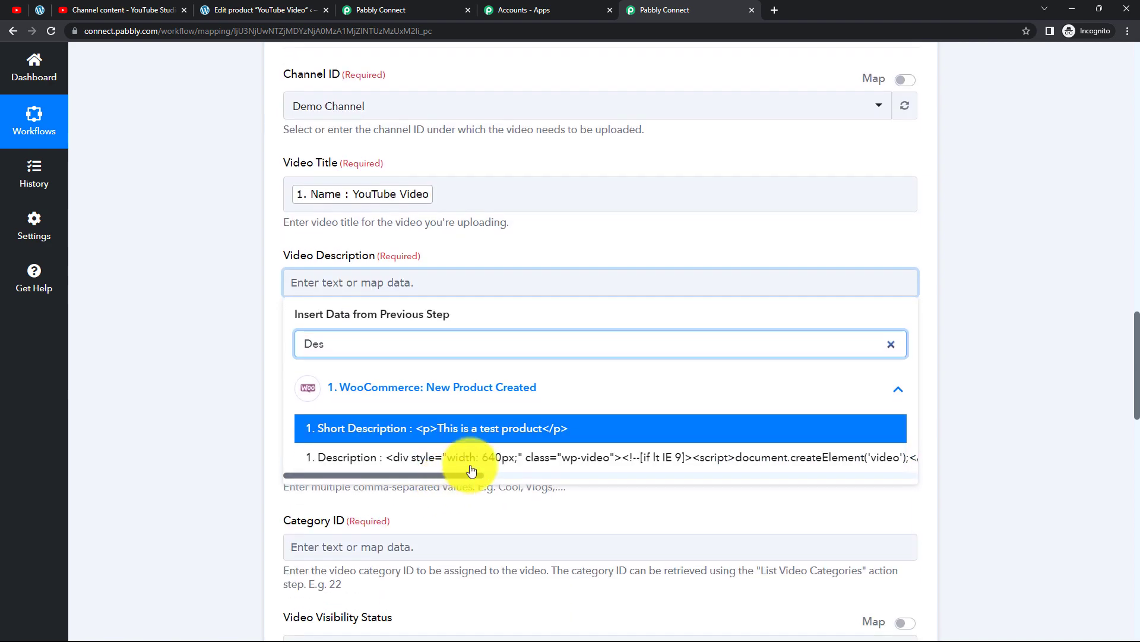
click(496, 429)
click(227, 321)
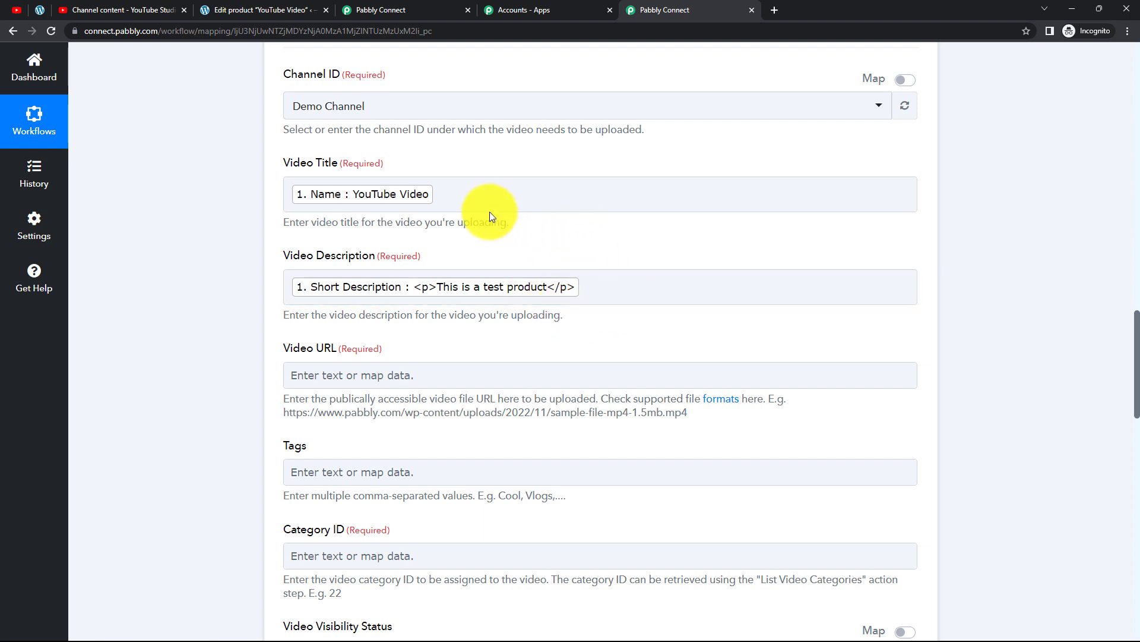
- Examine the WooCommerce trigger data available for mapping to the video title and review the mapped description
click(465, 193)
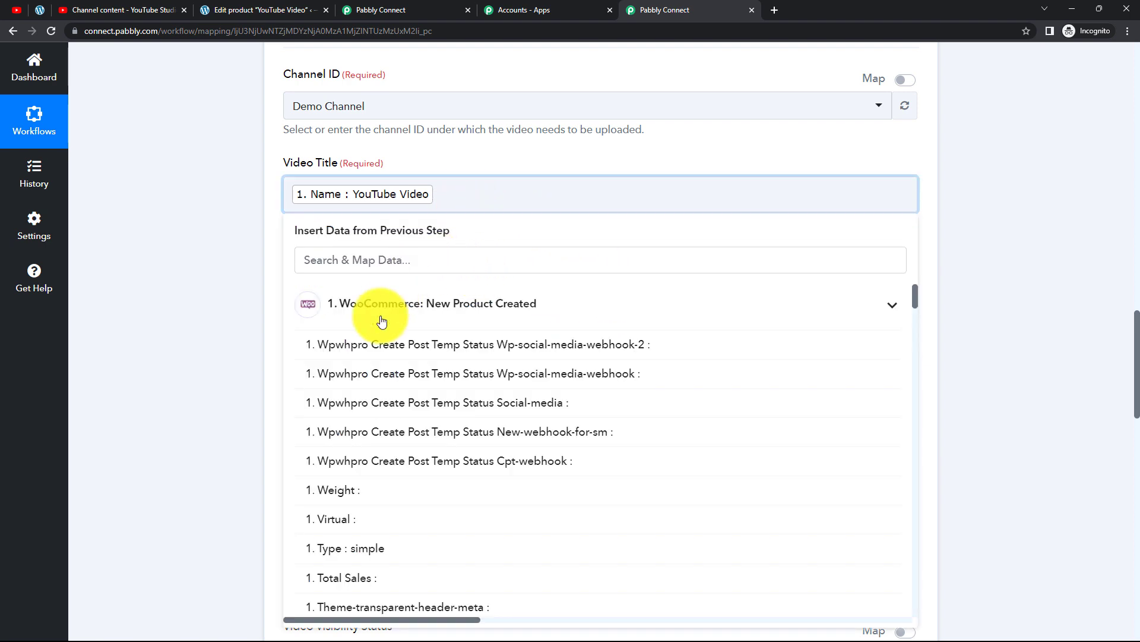
scroll(465, 219, up, 4)
scroll(474, 221, up, 6)
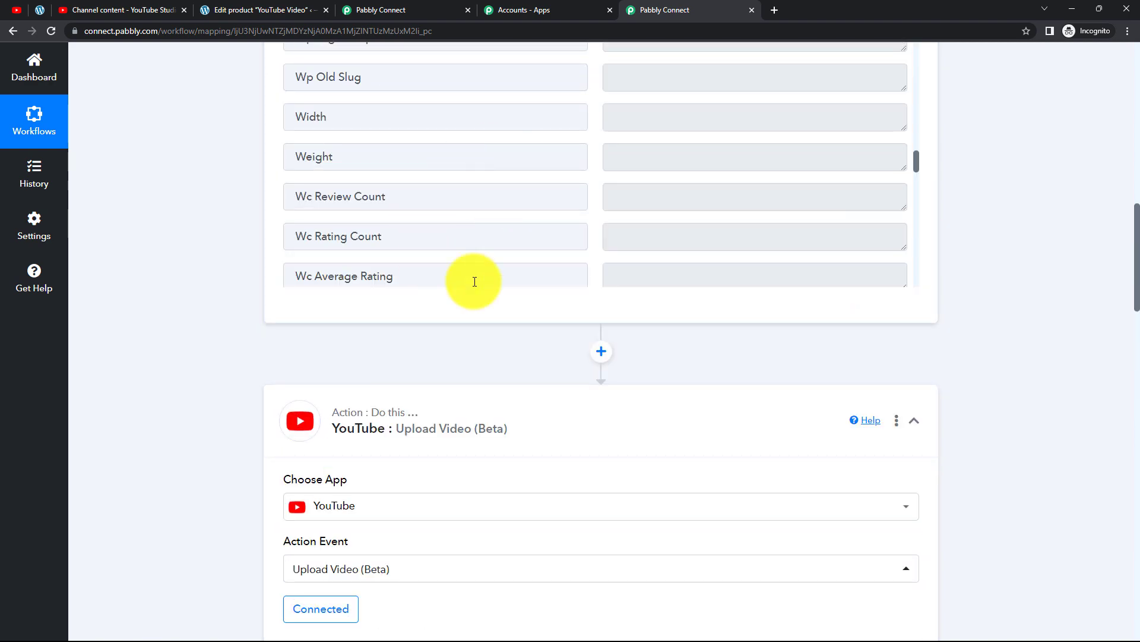
scroll(473, 280, down, 3)
scroll(537, 307, down, 10)
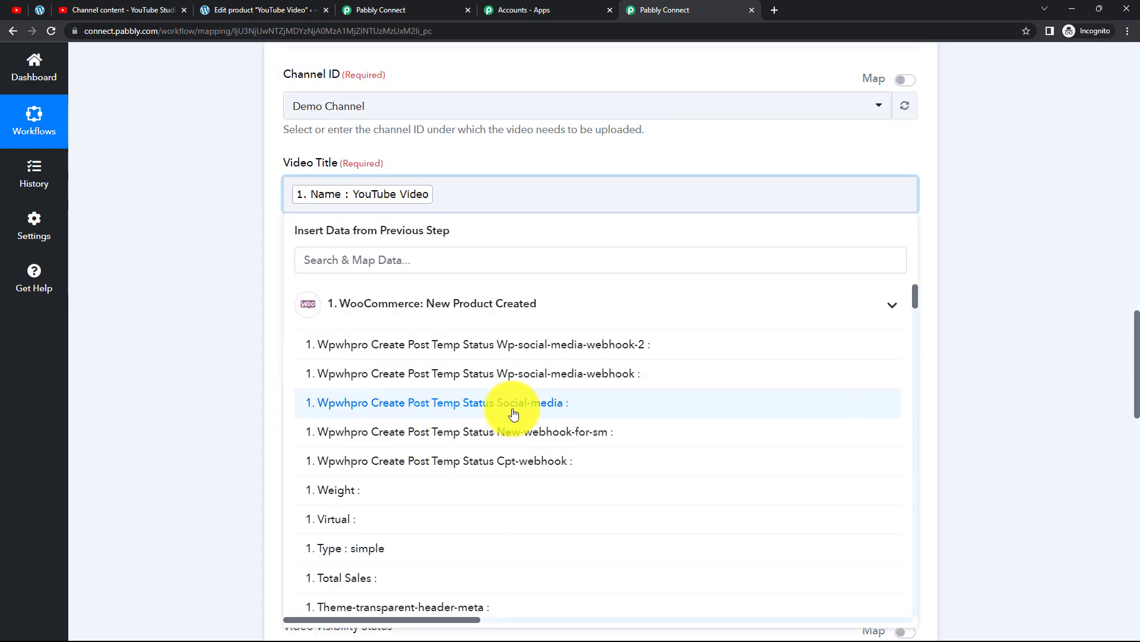
click(242, 318)
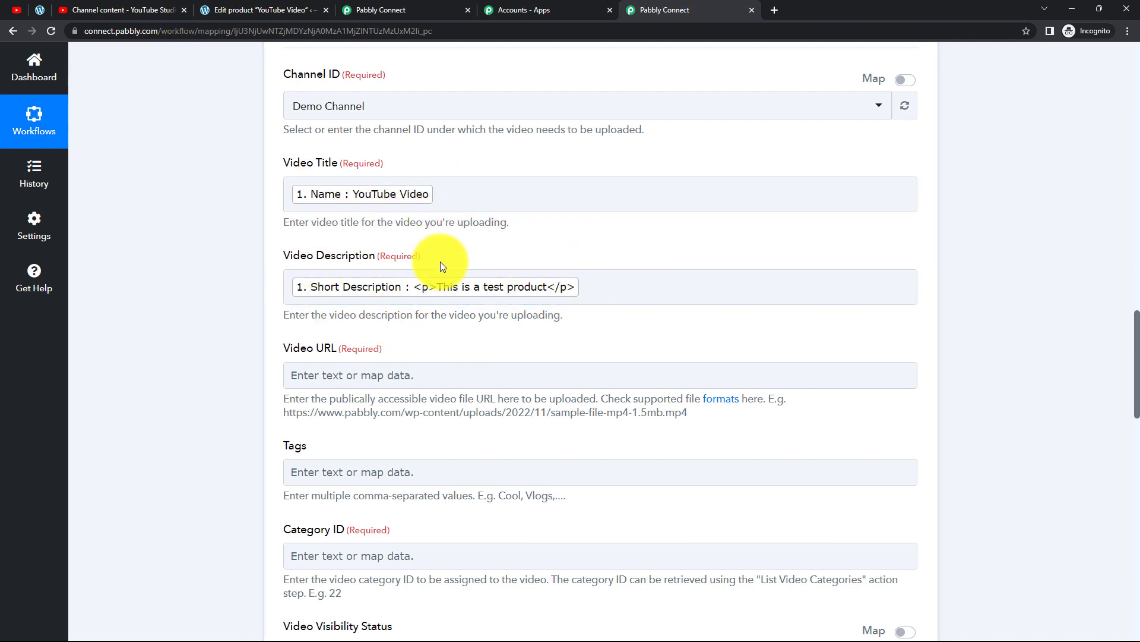
click(548, 288)
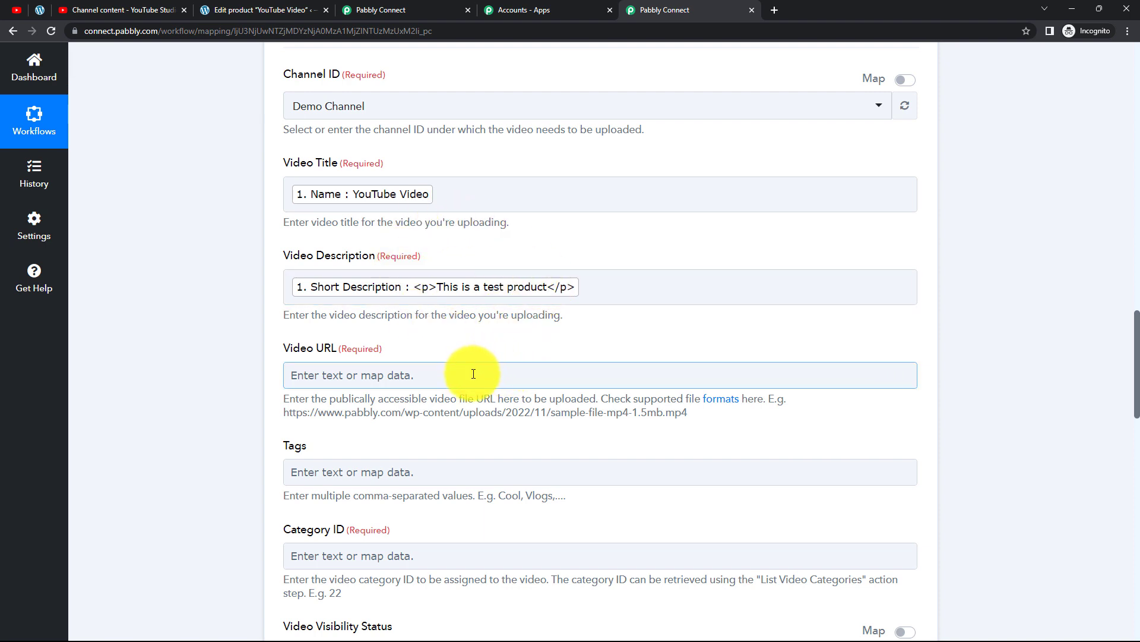
- Switch to the WordPress media library and copy the file URL of the End Screen video
click(355, 376)
click(185, 146)
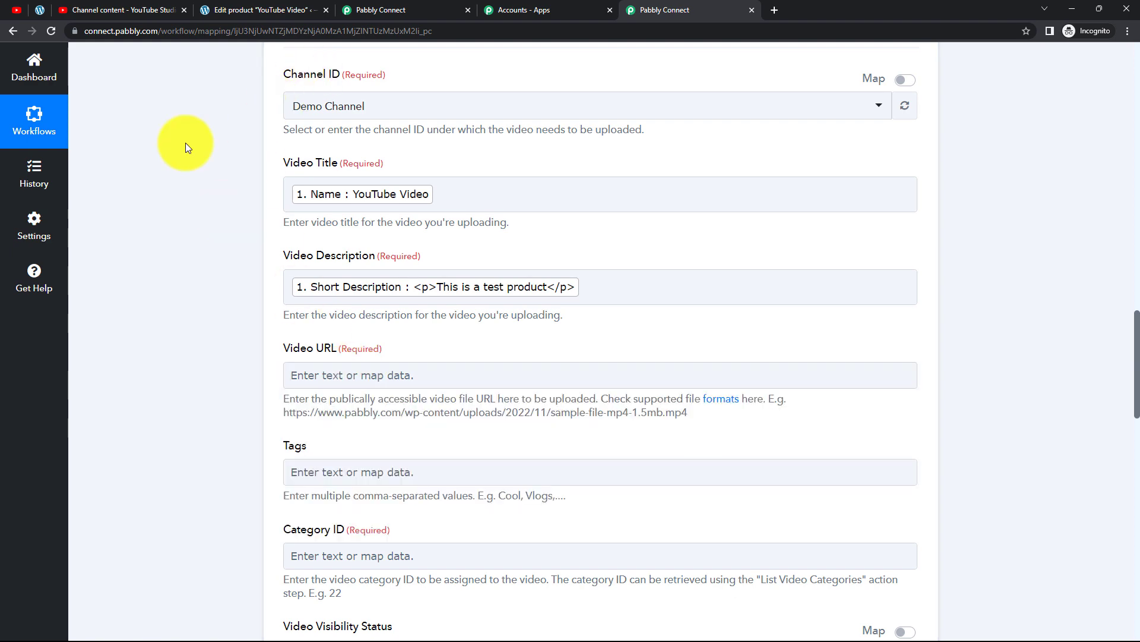
click(49, 13)
click(1101, 384)
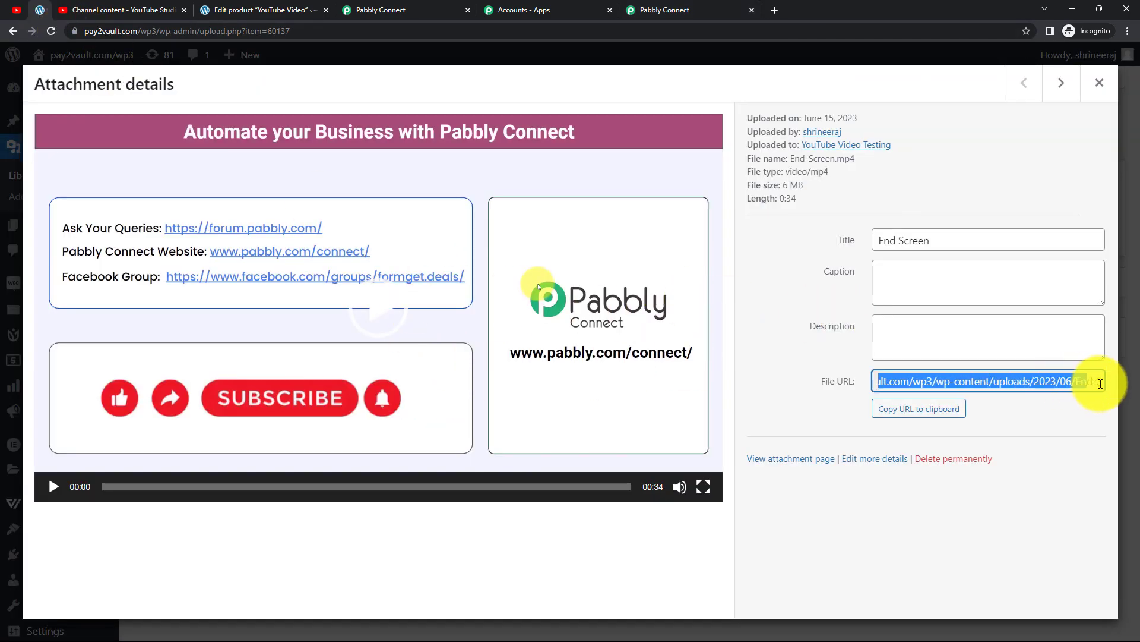
right_click(1079, 384)
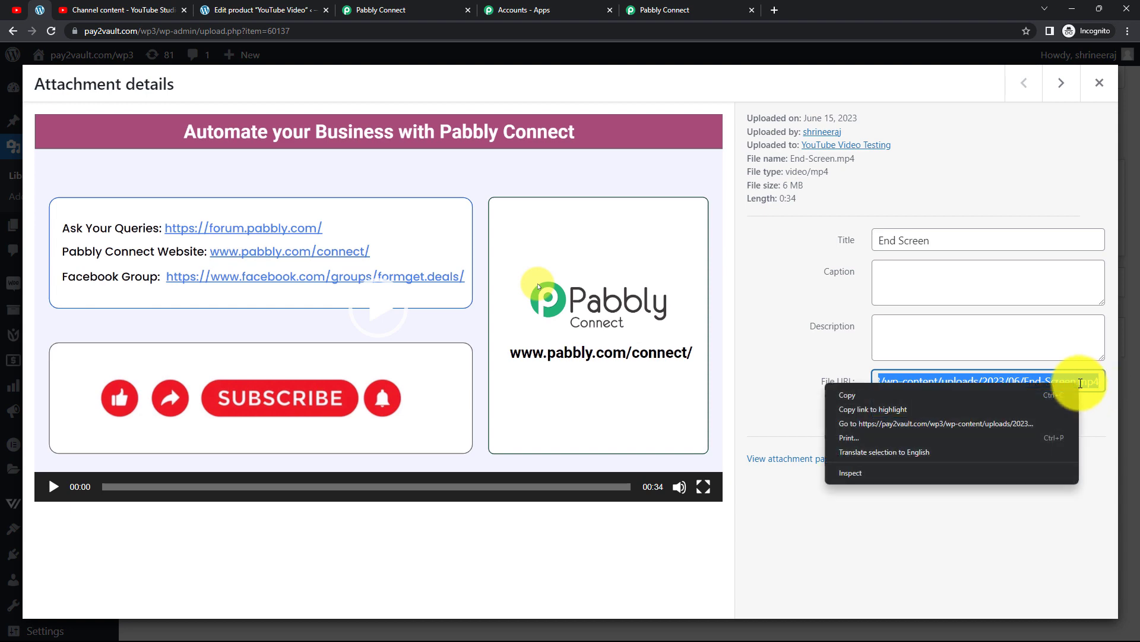
click(869, 398)
click(416, 10)
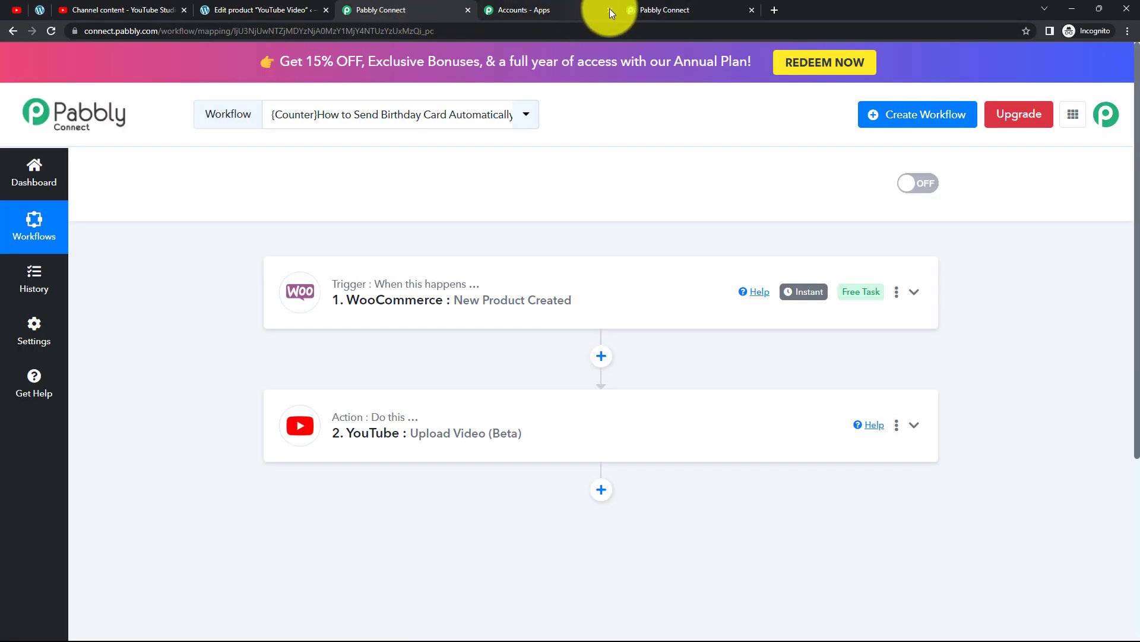
click(664, 10)
click(357, 373)
right_click(356, 374)
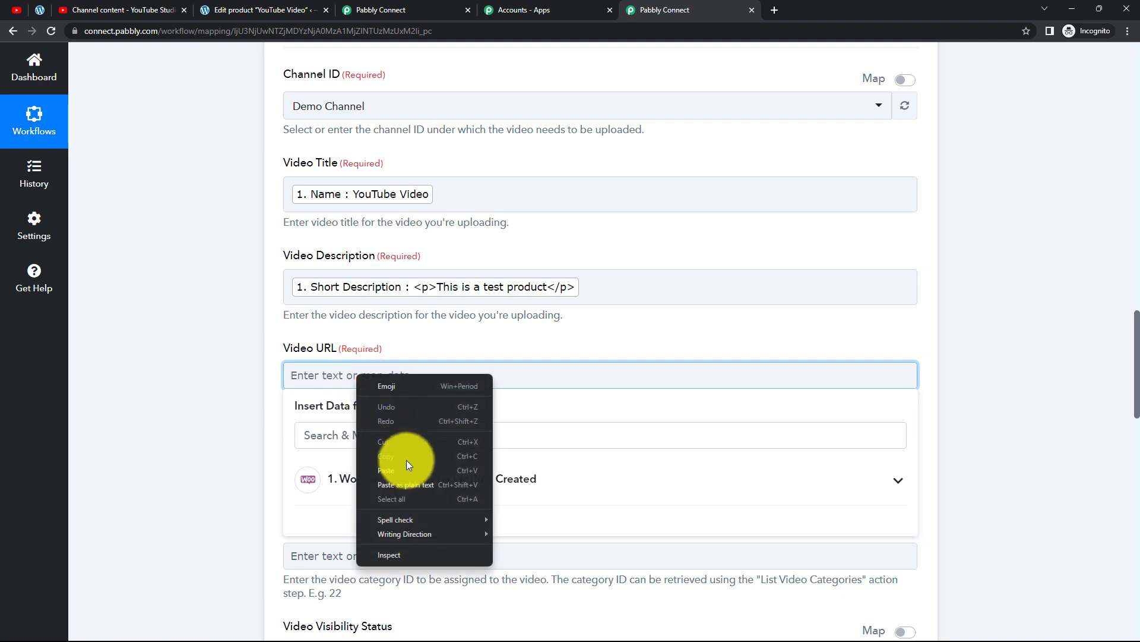
click(404, 469)
click(228, 408)
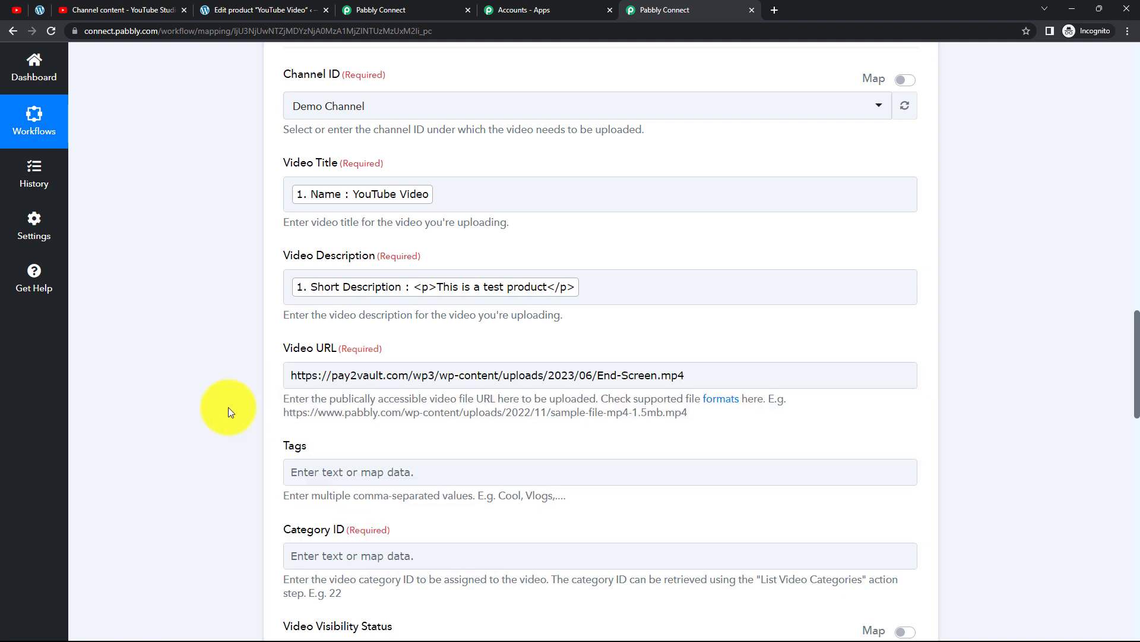
- Enter "cool" as the video's Tags value
scroll(233, 404, down, 2)
click(468, 359)
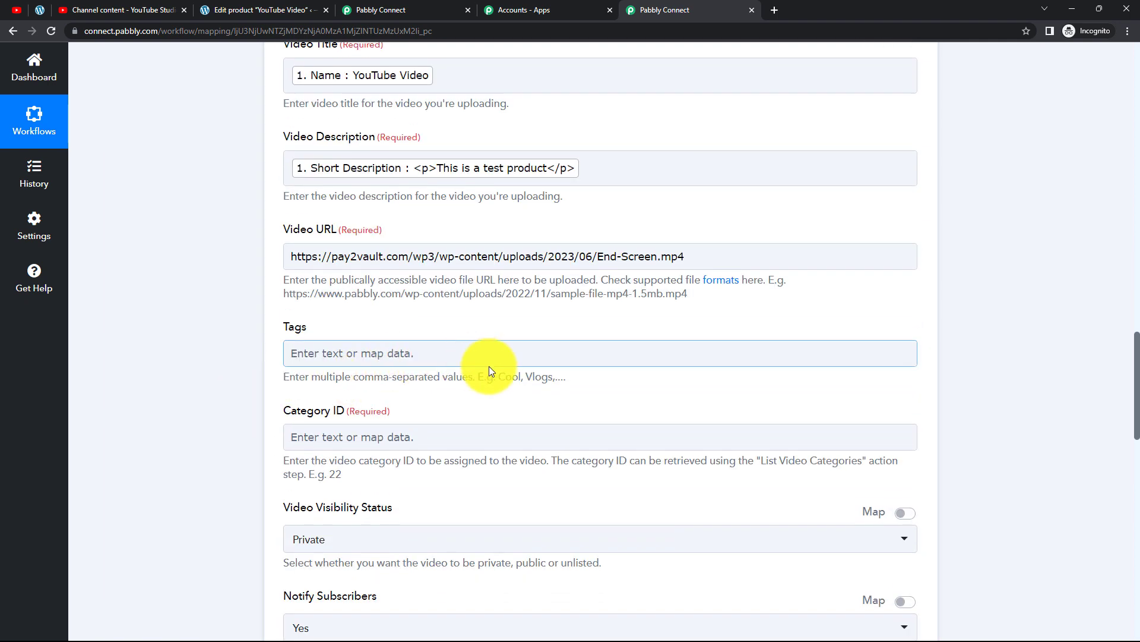
click(432, 355)
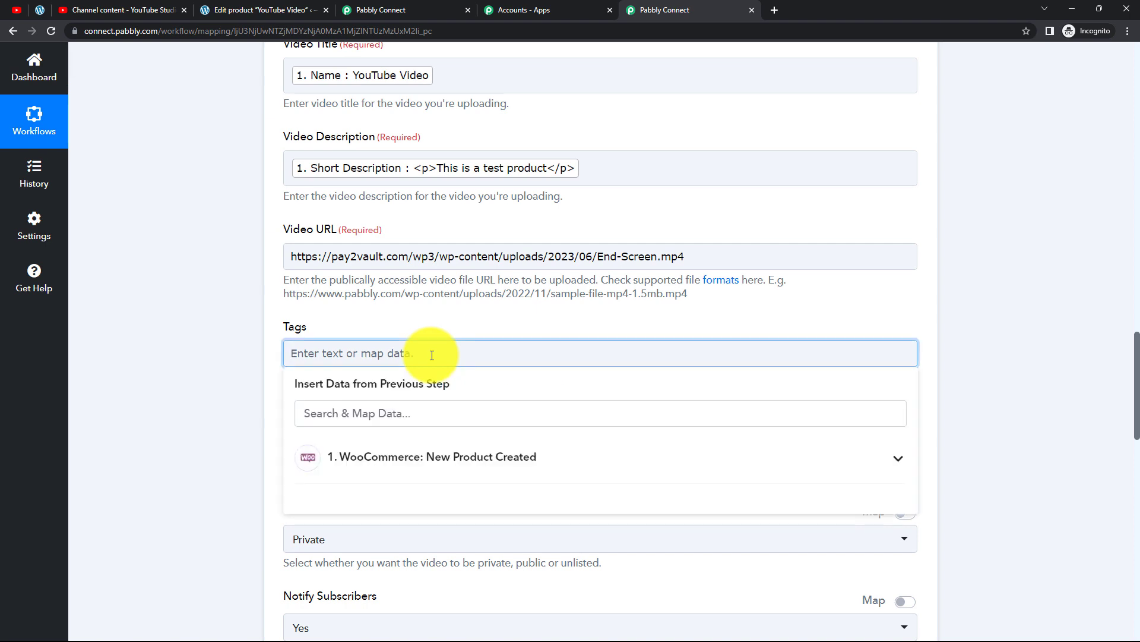
click(237, 383)
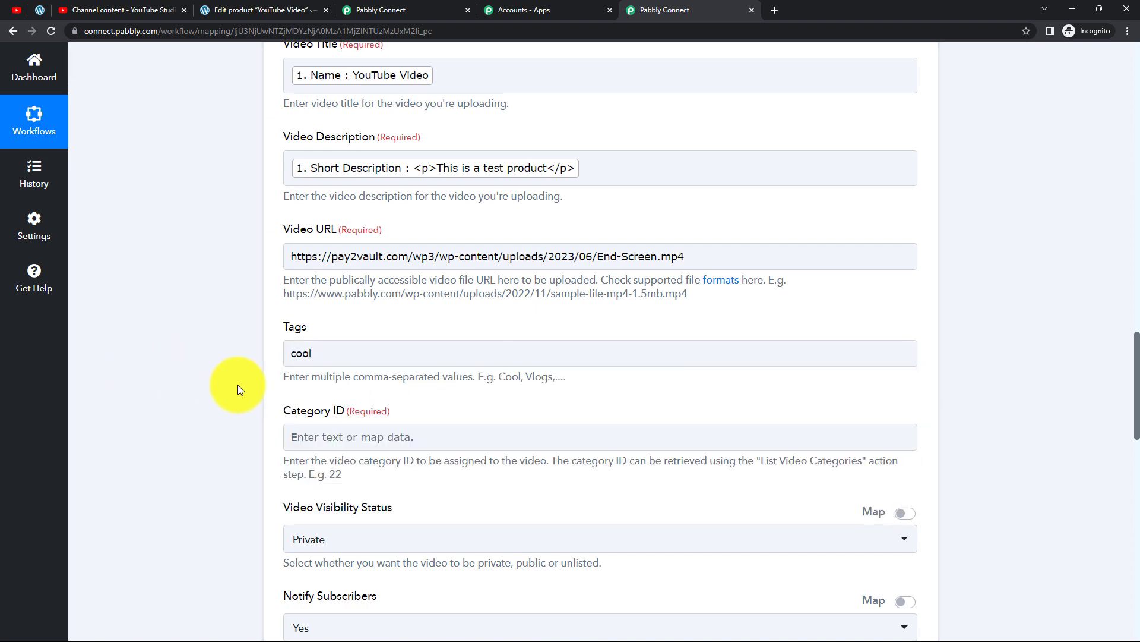
- Find the category data with "Cat" and map the Category ID to the WooCommerce Categories 0 Id
scroll(237, 384, down, 2)
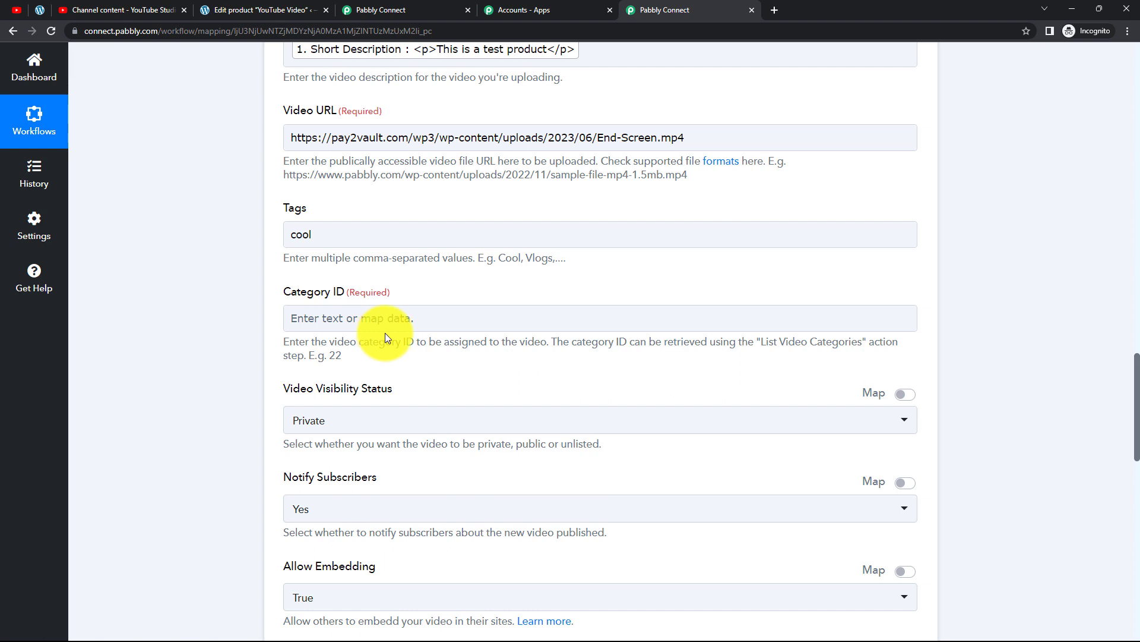
click(362, 320)
click(365, 319)
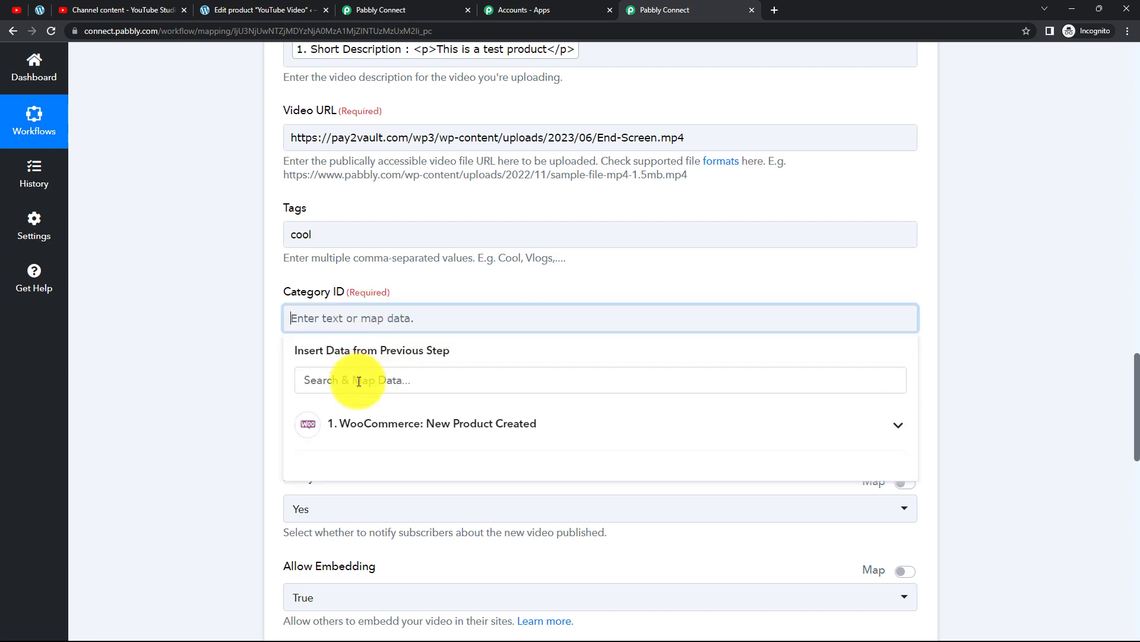
click(380, 424)
click(371, 386)
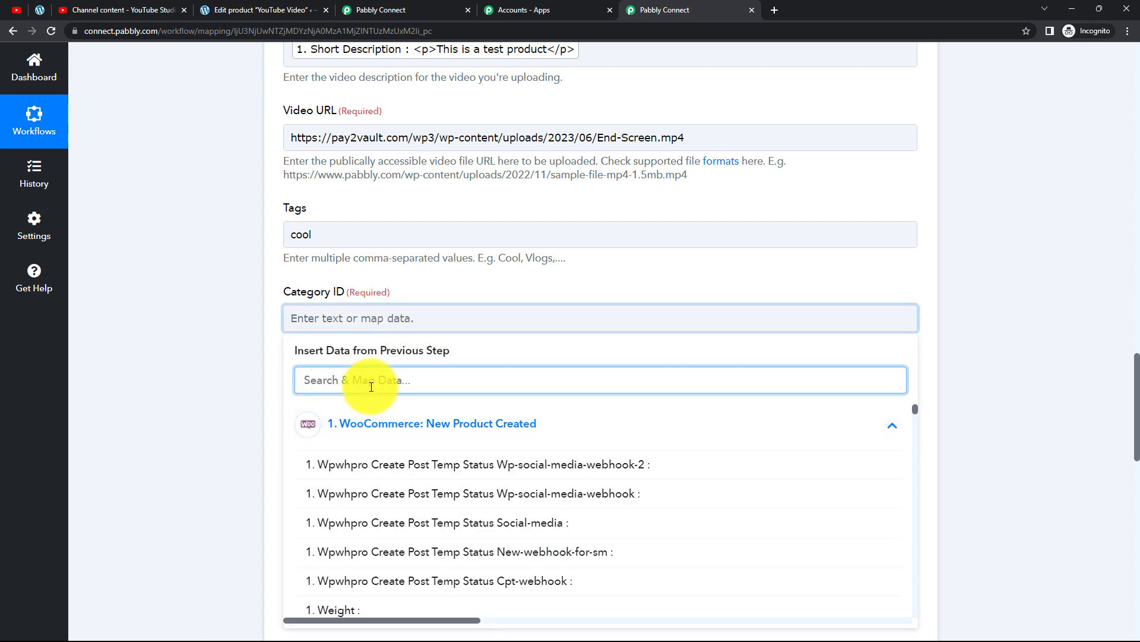
text(Cat)
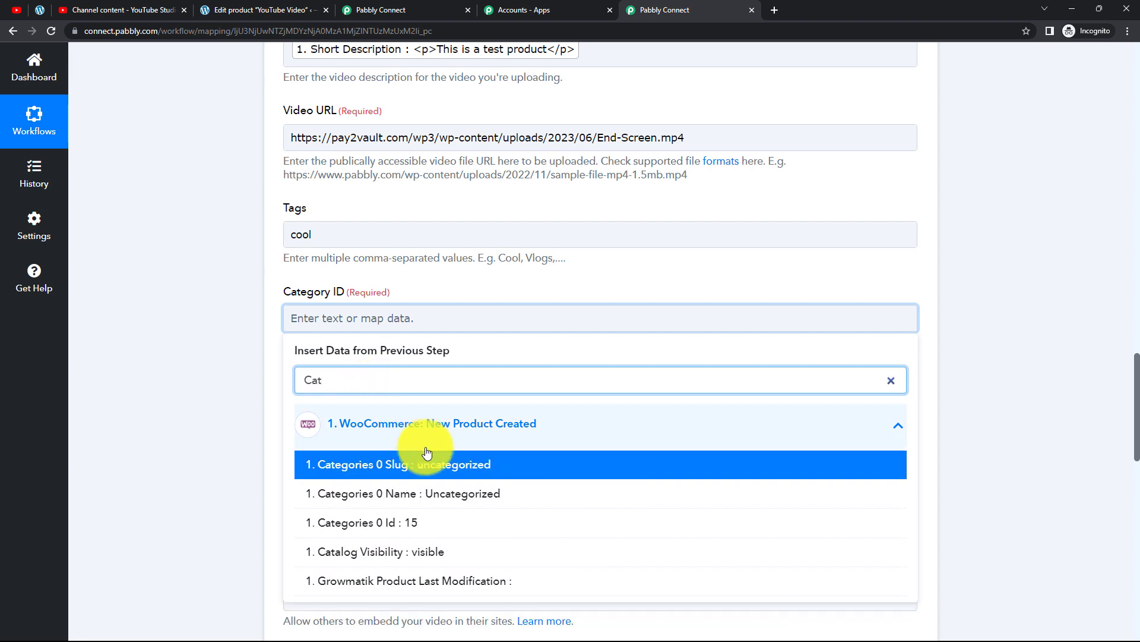
click(408, 523)
click(242, 414)
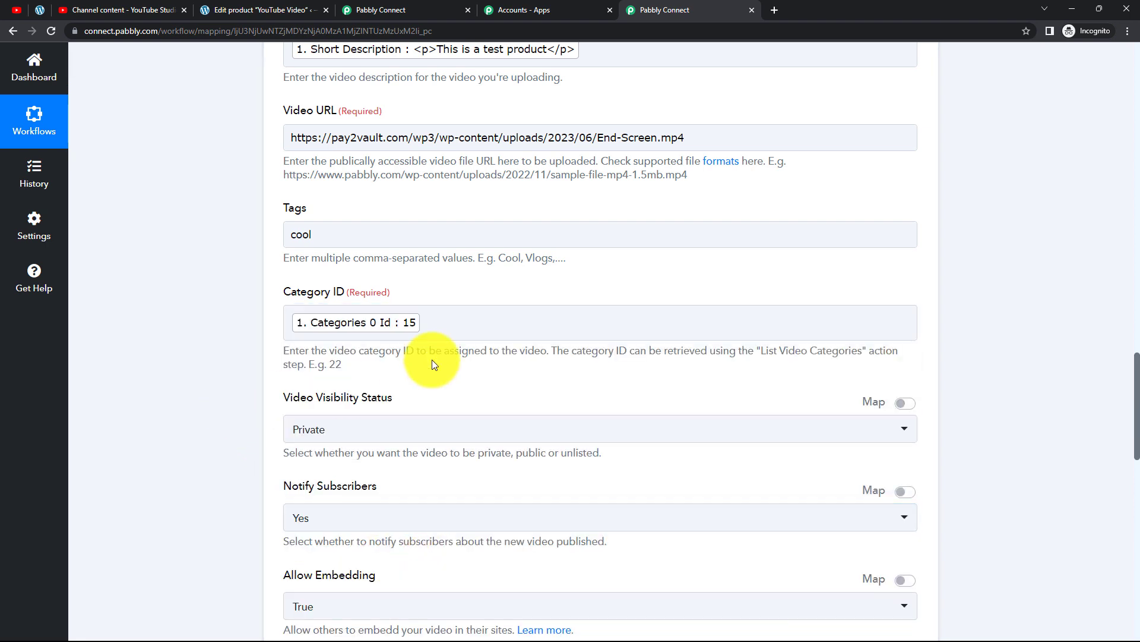
- Try Unlisted as the Video Visibility Status before choosing Private, and set Notify Subscribers to No
scroll(369, 346, down, 1)
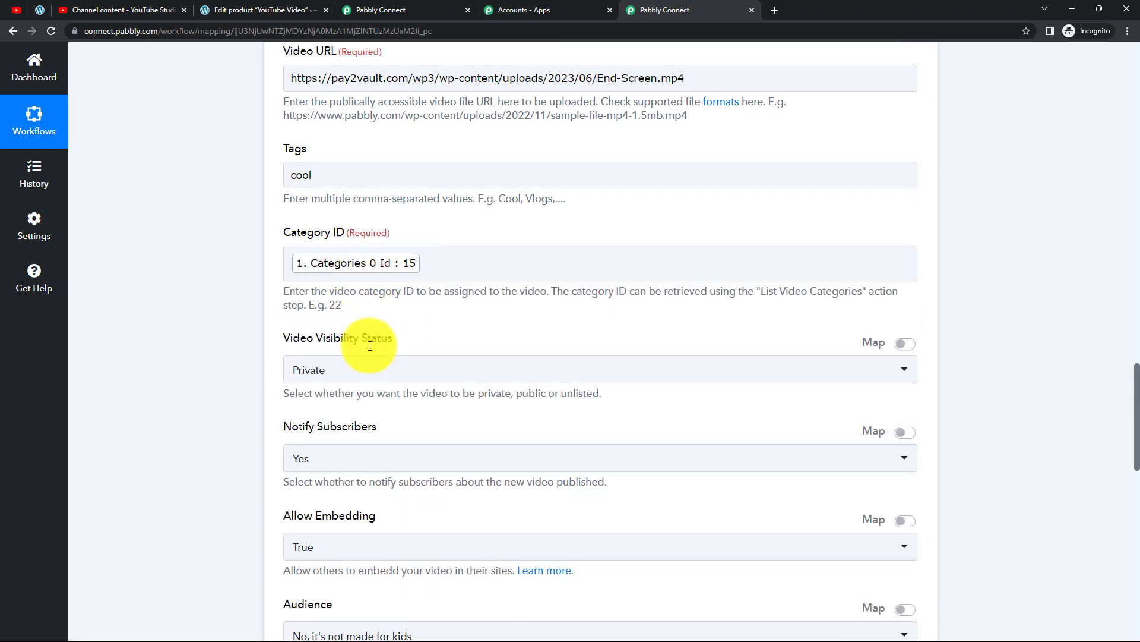
click(395, 374)
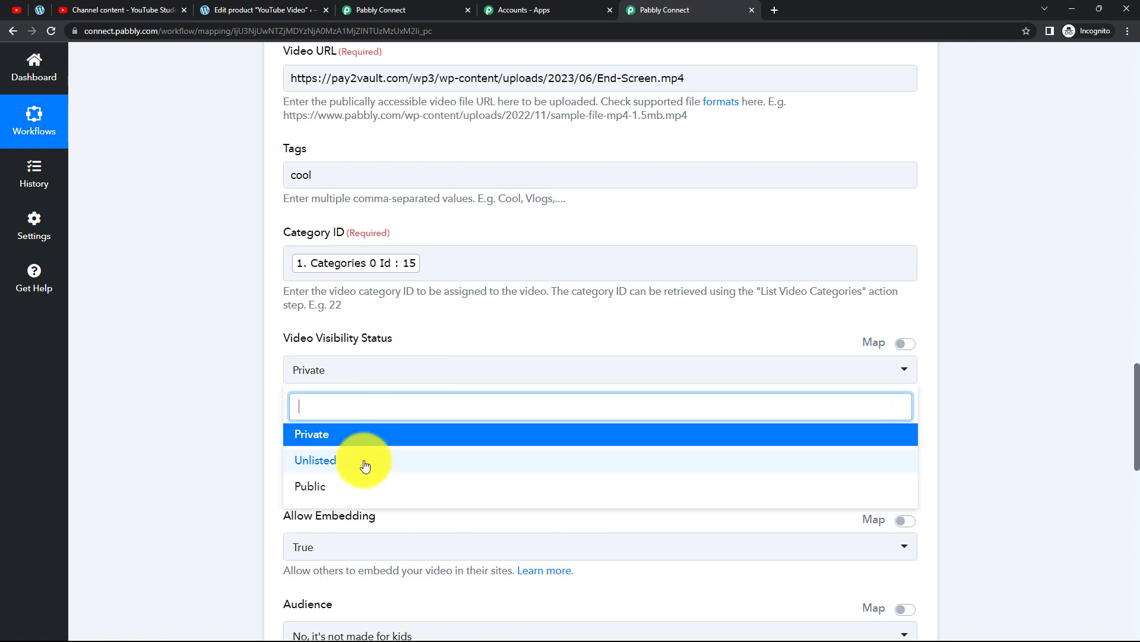
click(343, 466)
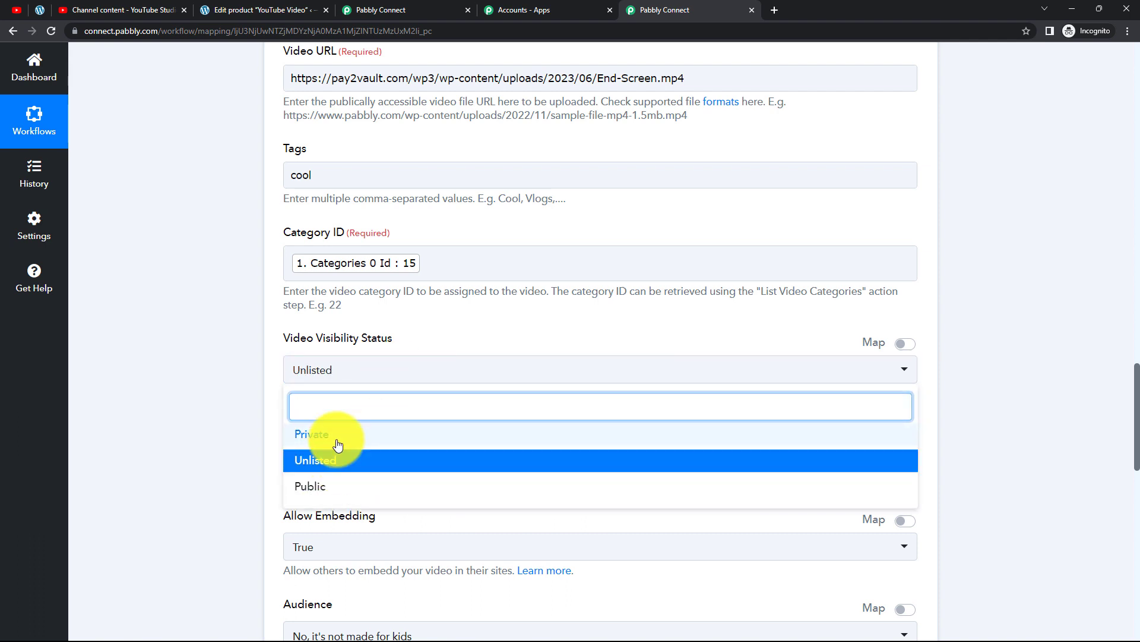
click(334, 438)
scroll(232, 412, down, 2)
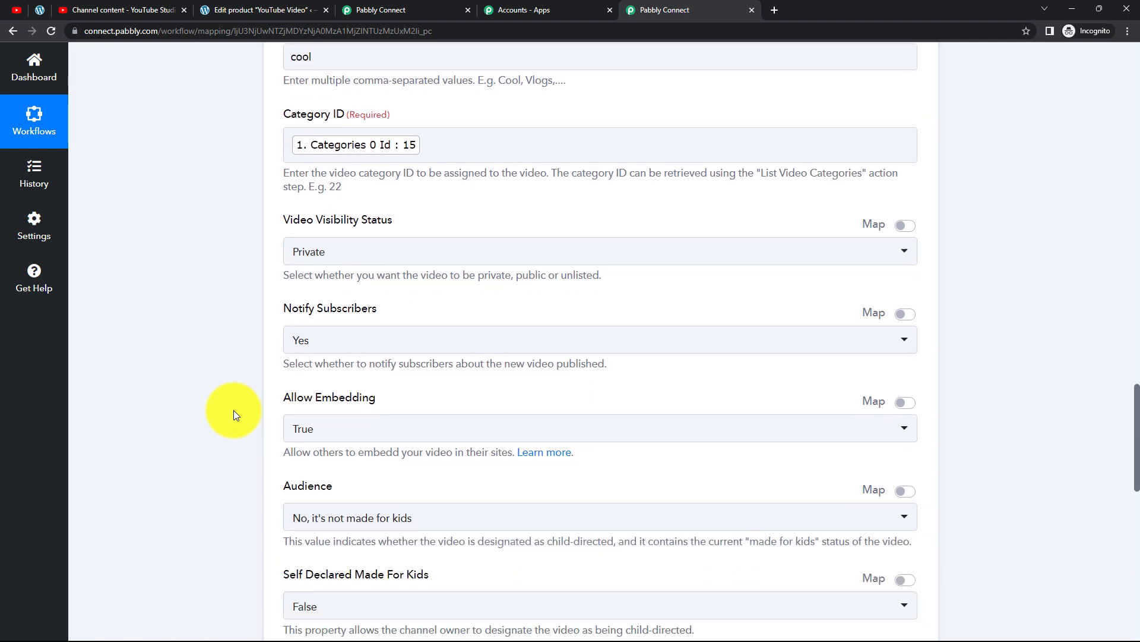
click(371, 343)
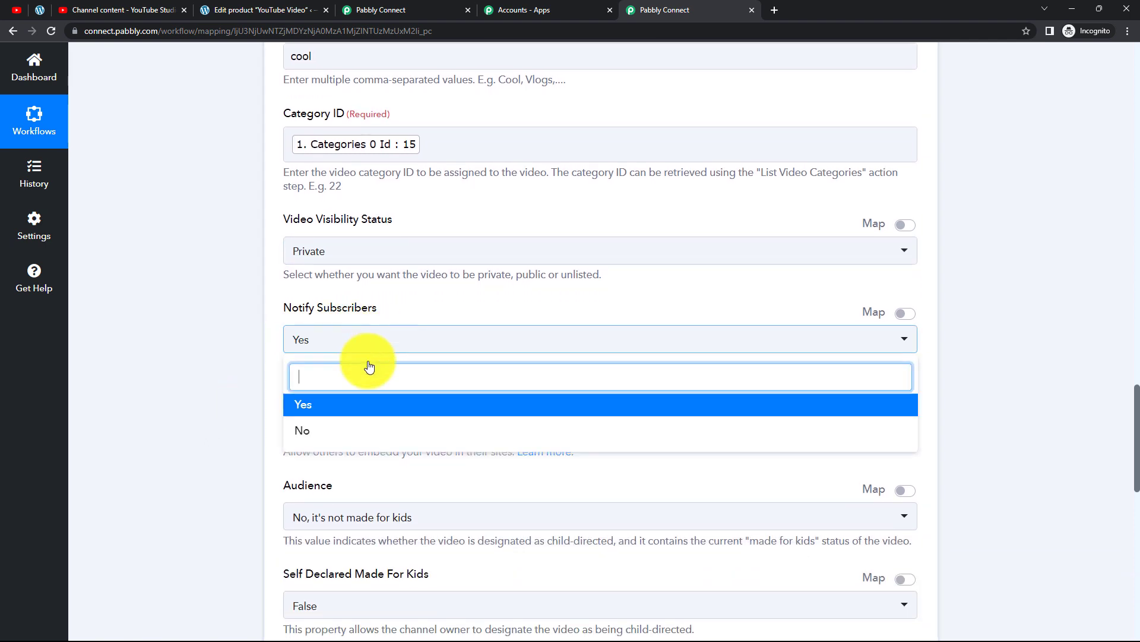
click(324, 432)
- Review the embedding setting and the available Audience options for the video
scroll(216, 354, down, 1)
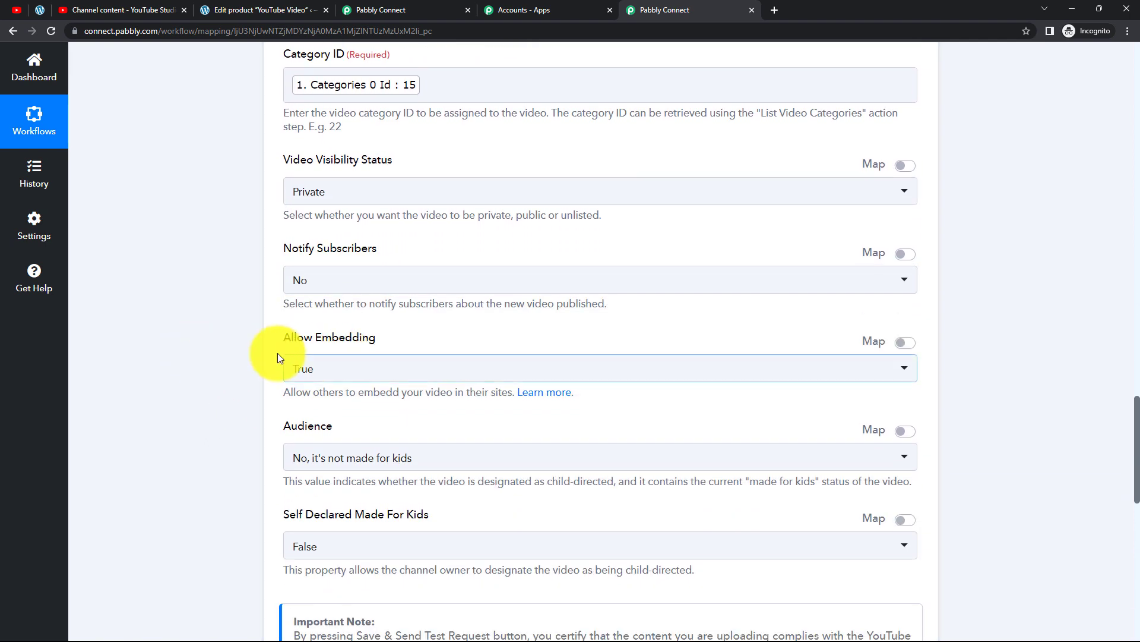
scroll(331, 366, down, 2)
click(314, 339)
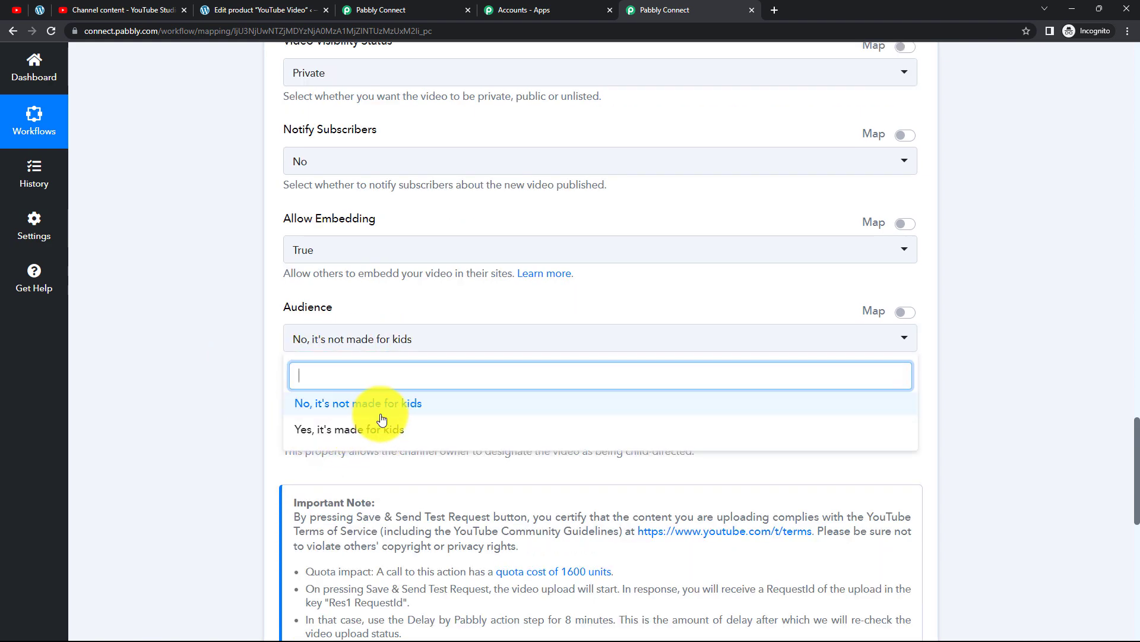
click(222, 385)
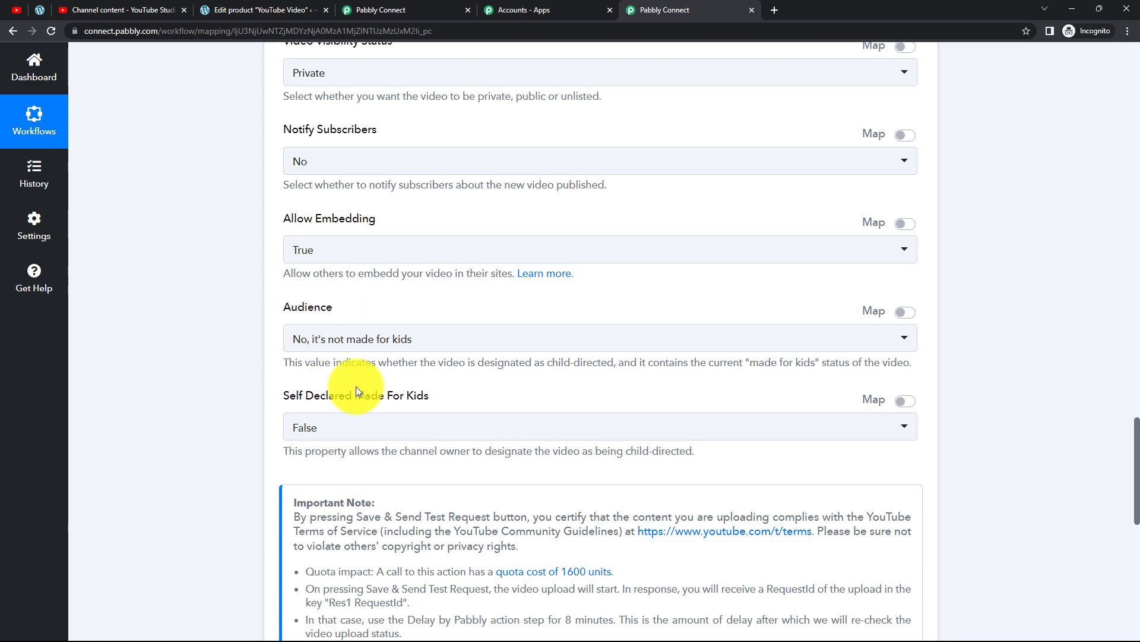
- Read the important note about video uploads, then save the YouTube action and send a test request
scroll(355, 386, down, 3)
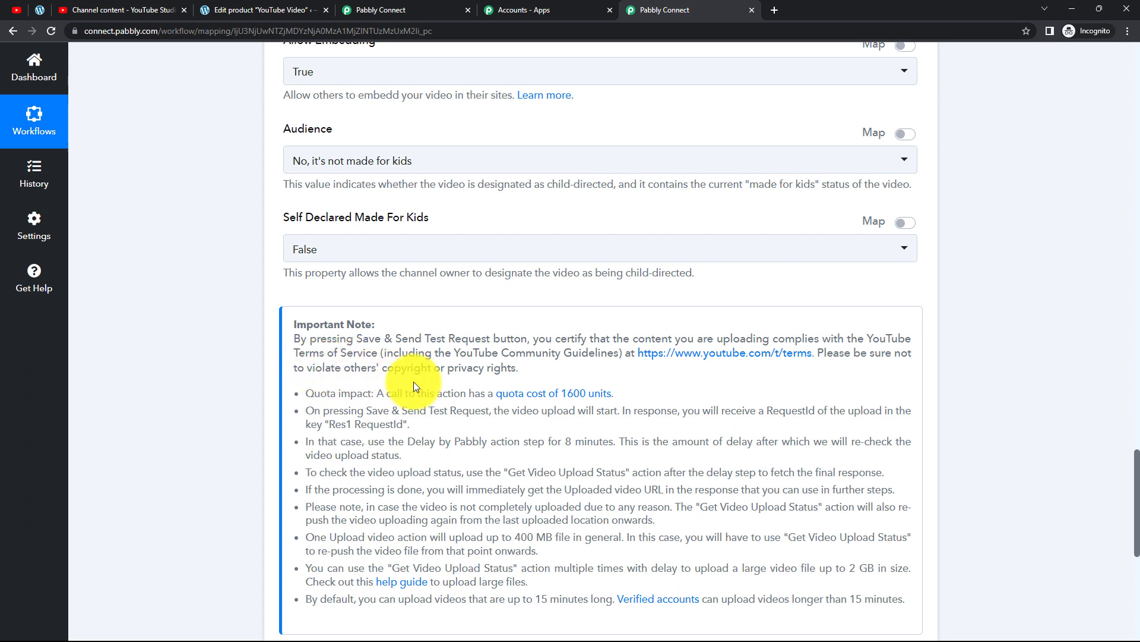
scroll(498, 462, down, 1)
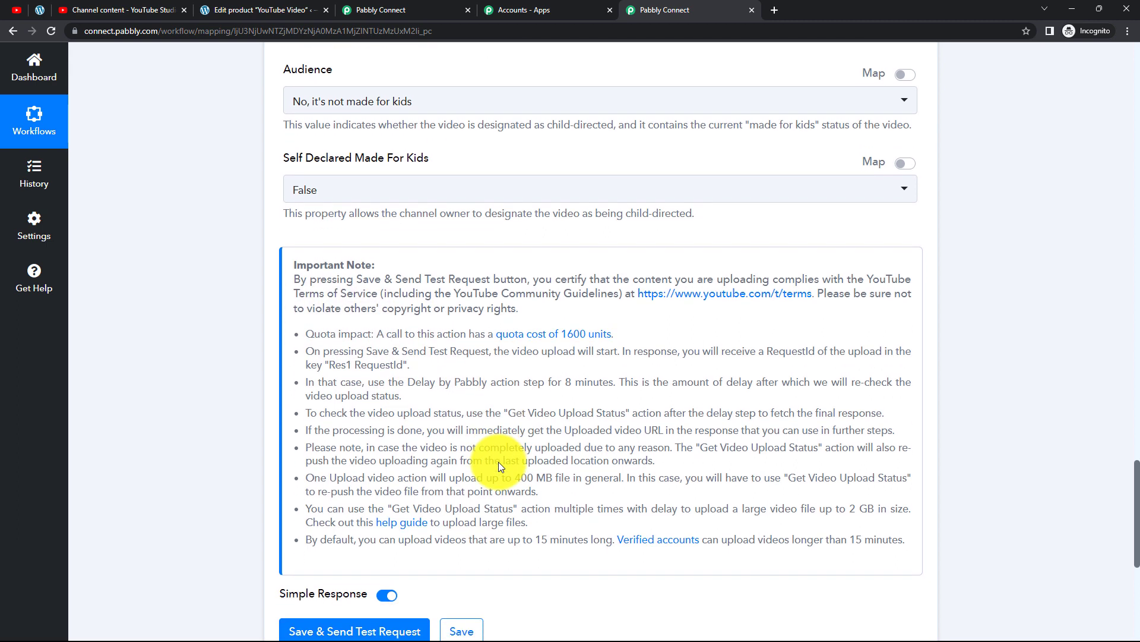
scroll(510, 435, down, 2)
scroll(510, 435, down, 1)
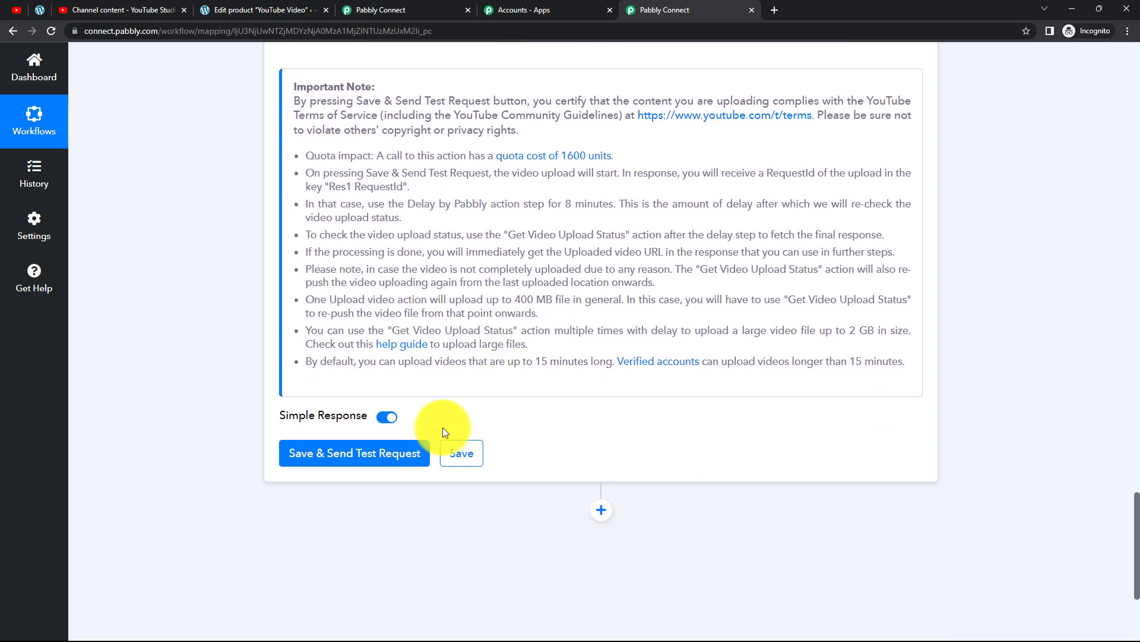
click(348, 453)
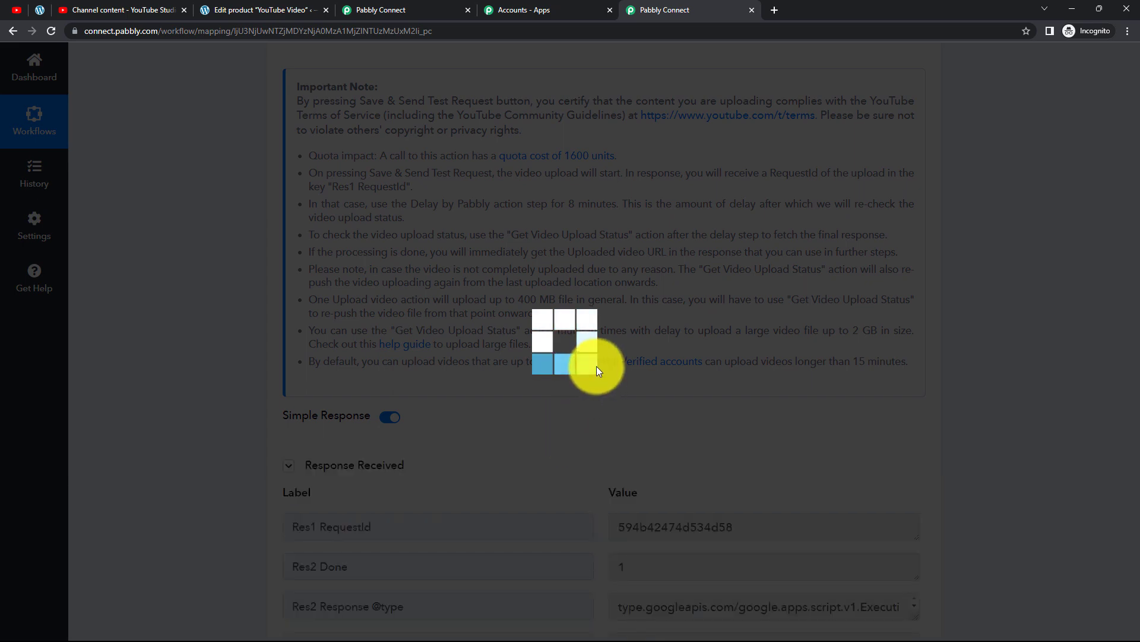
scroll(596, 366, down, 3)
scroll(596, 365, down, 2)
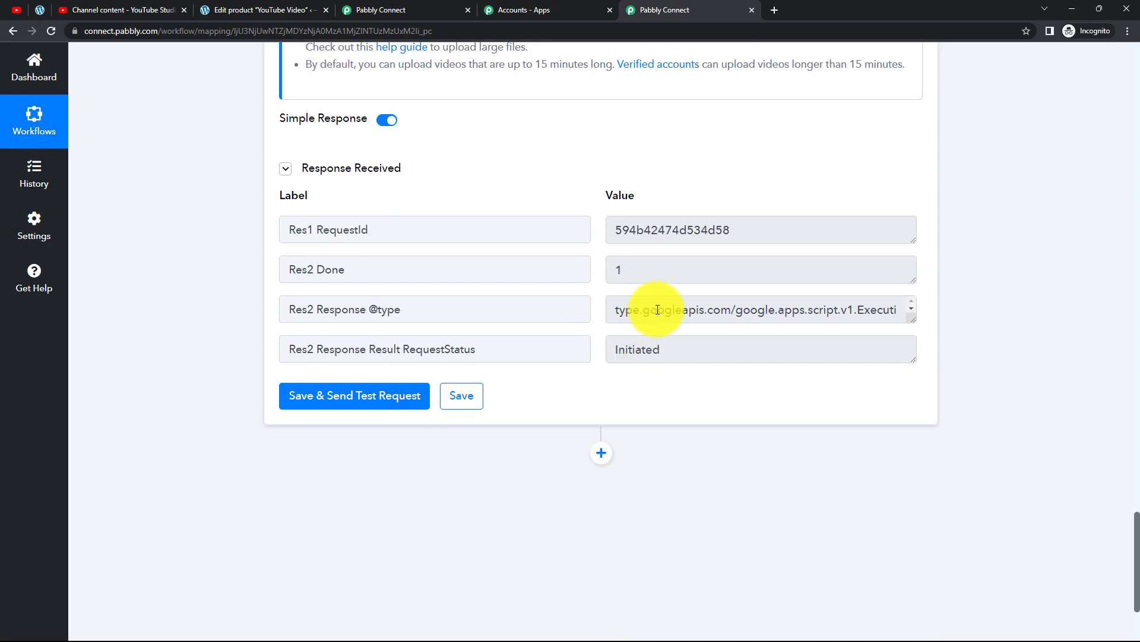
scroll(644, 438, up, 2)
scroll(644, 439, down, 2)
drag(911, 380, 913, 433)
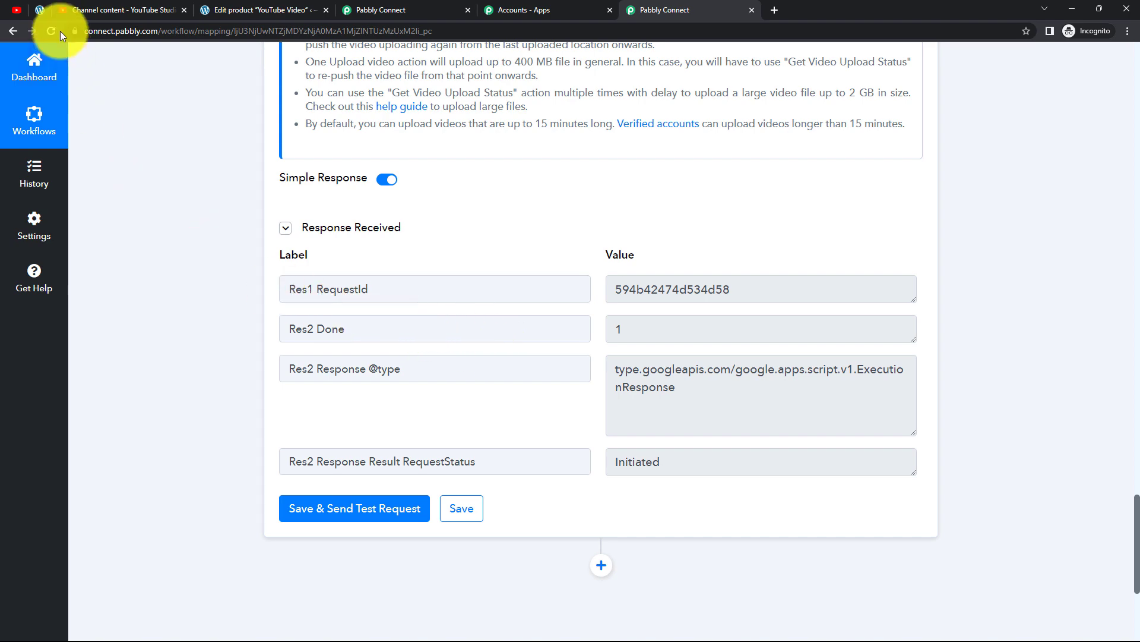
- Switch to YouTube Studio, open the newly uploaded "YouTube Video", and check its details and playback
click(101, 12)
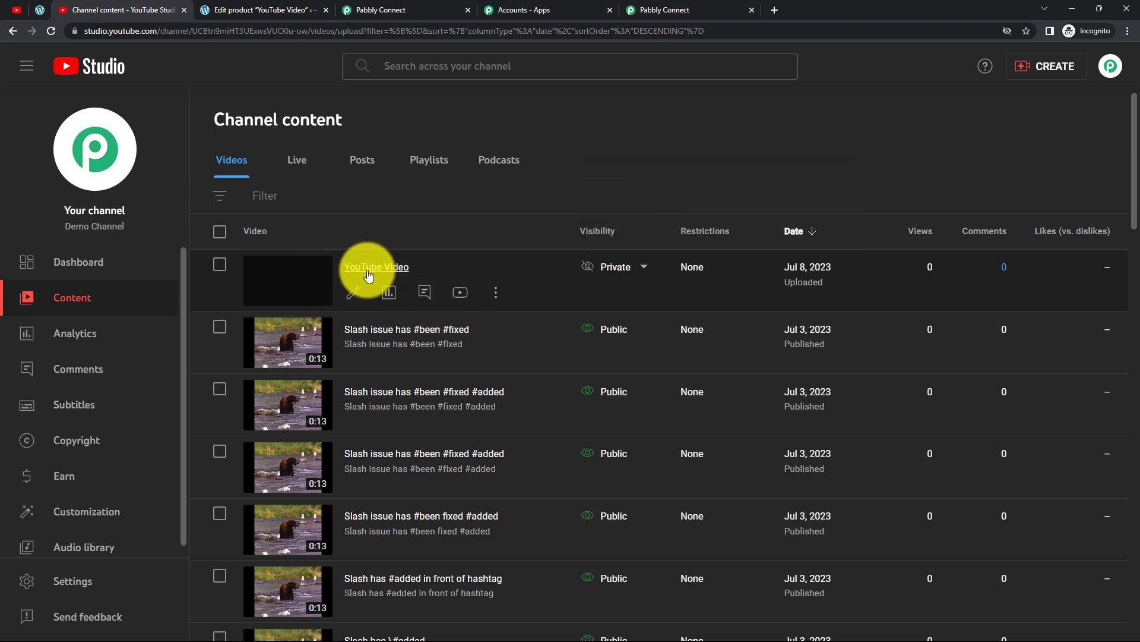
click(303, 267)
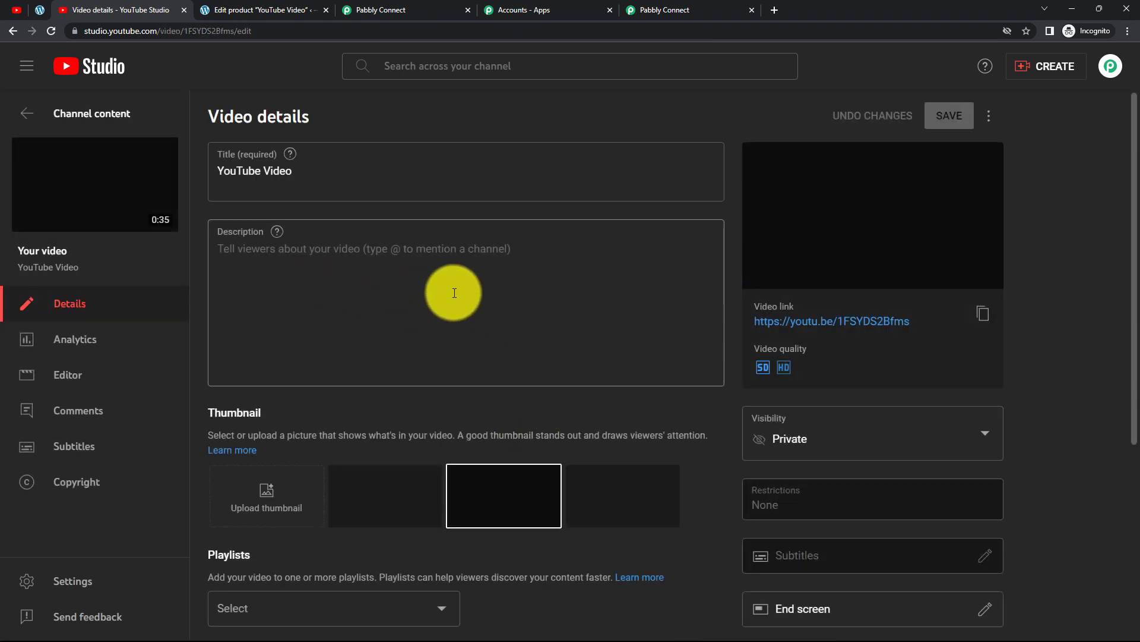
click(131, 199)
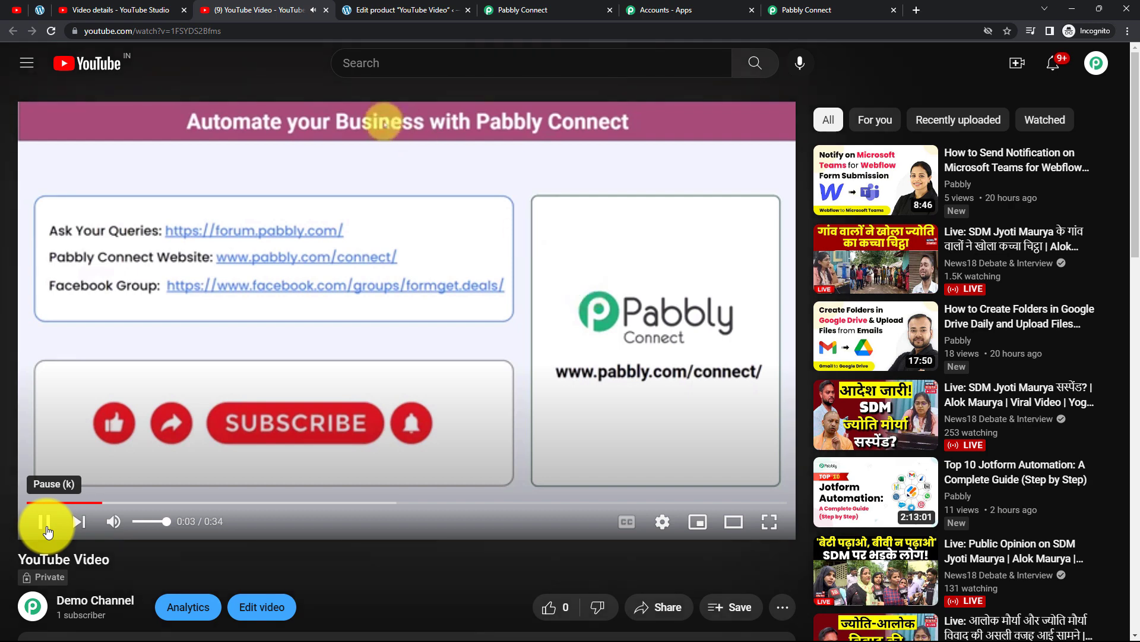
click(119, 10)
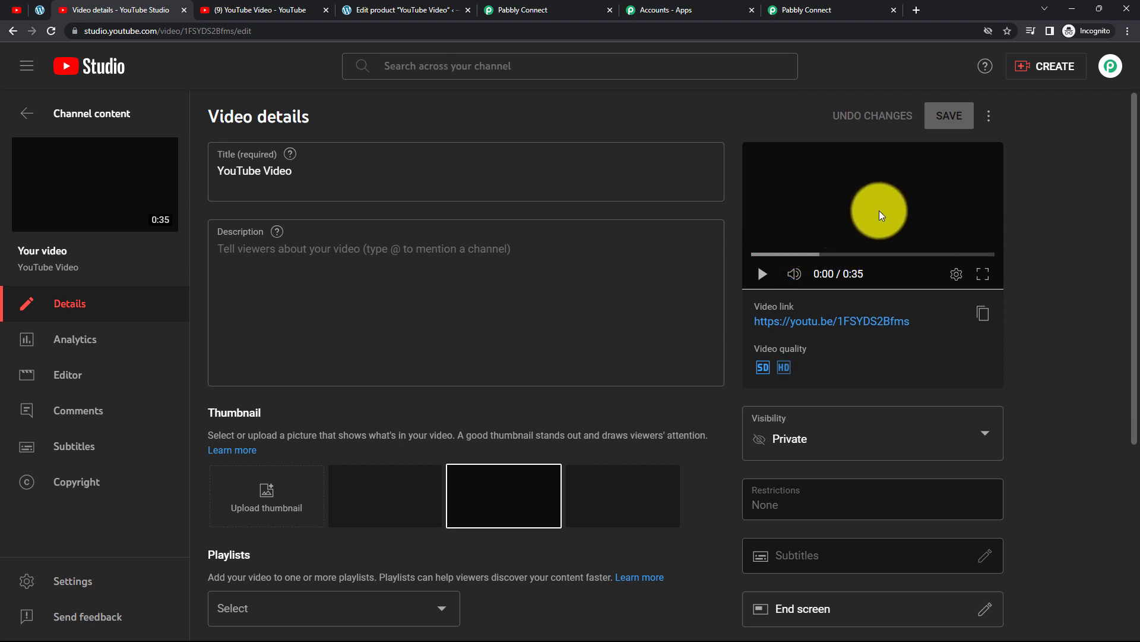
- Return to the Pabbly Connect workflow and collapse the WooCommerce New Product Created trigger
click(812, 12)
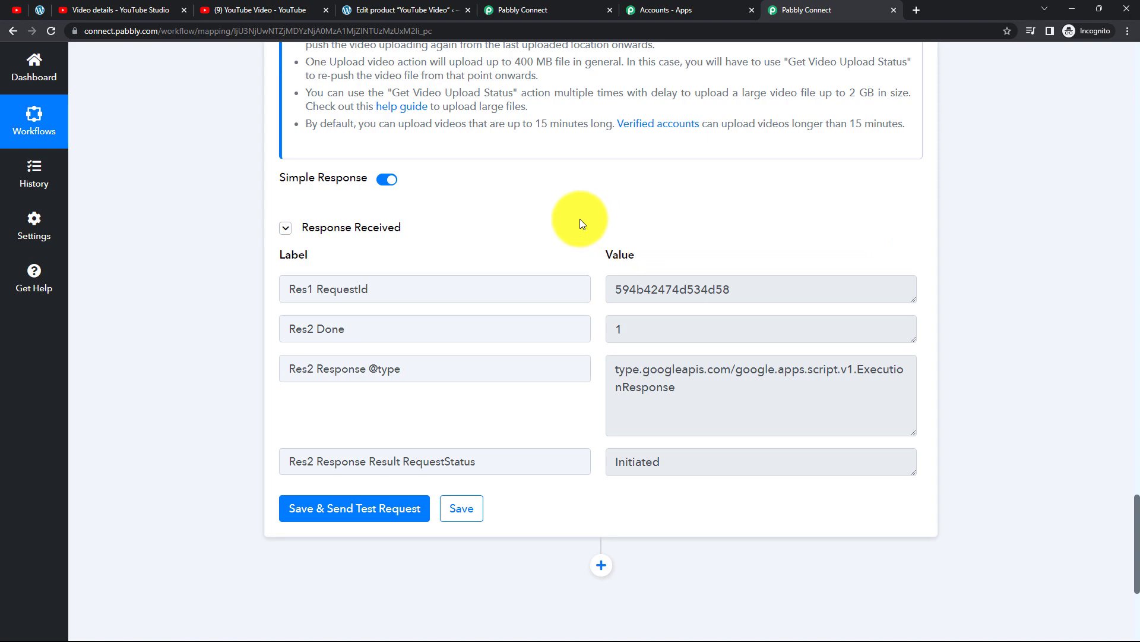
scroll(581, 220, up, 4)
scroll(581, 221, up, 9)
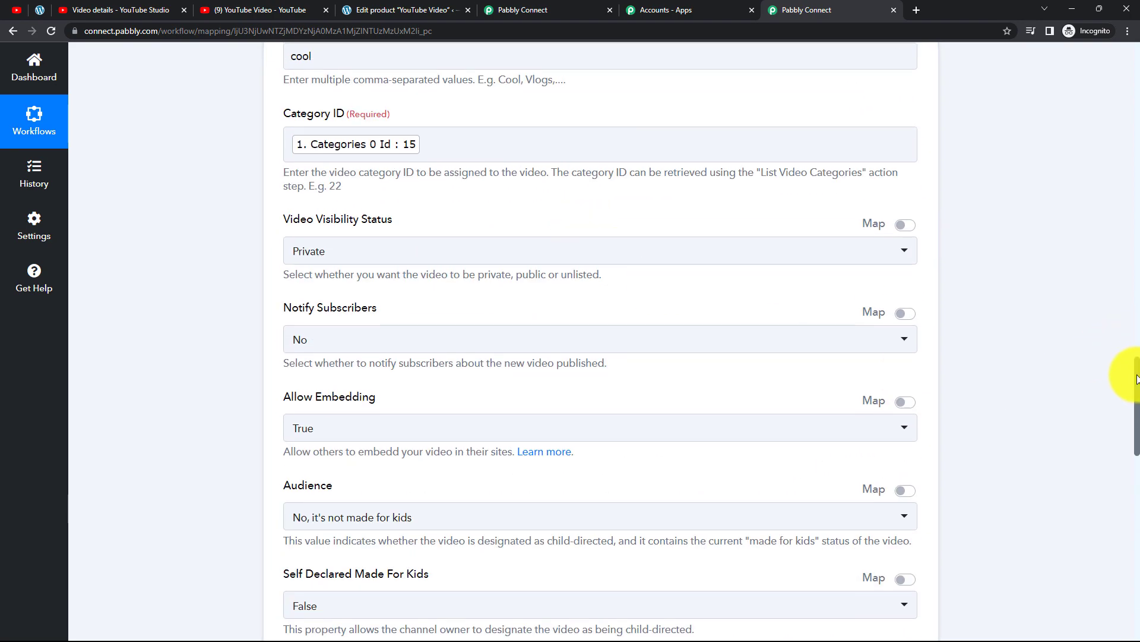
drag(1137, 379, 1123, 91)
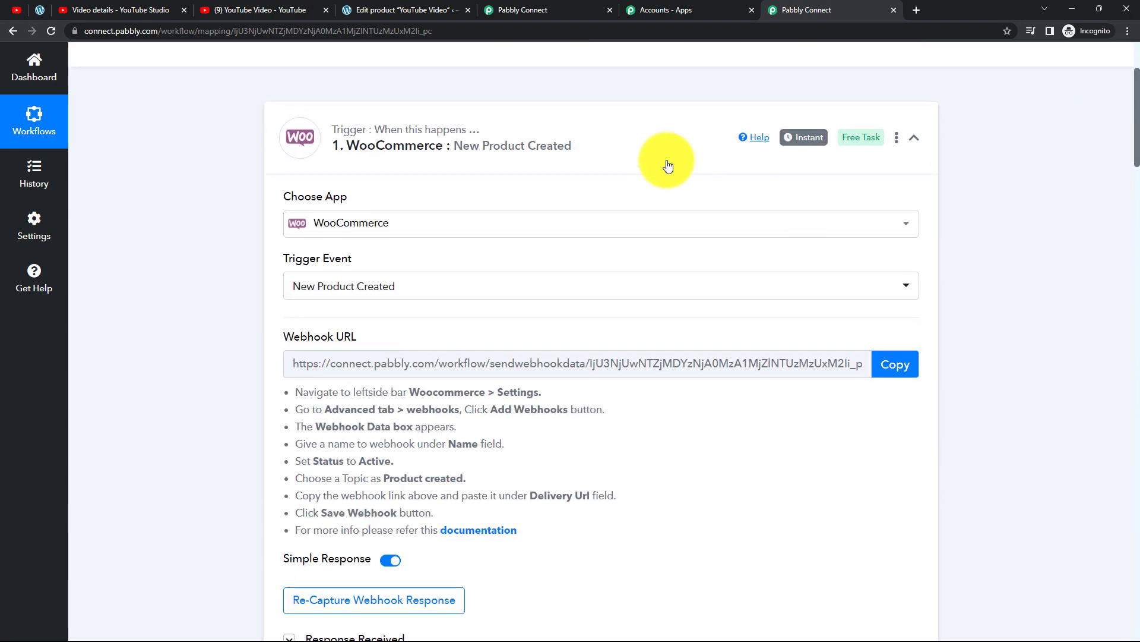
click(654, 134)
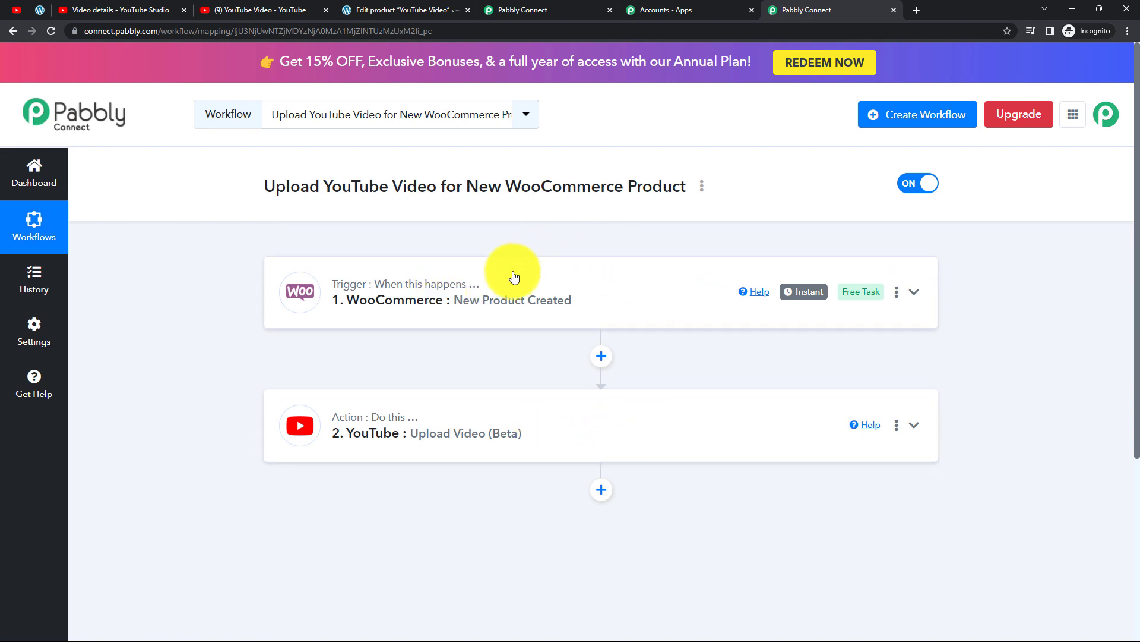
- View the share link of the "Upload YouTube Video for New WooCommerce Product" workflow and close the sharing dialog
click(703, 188)
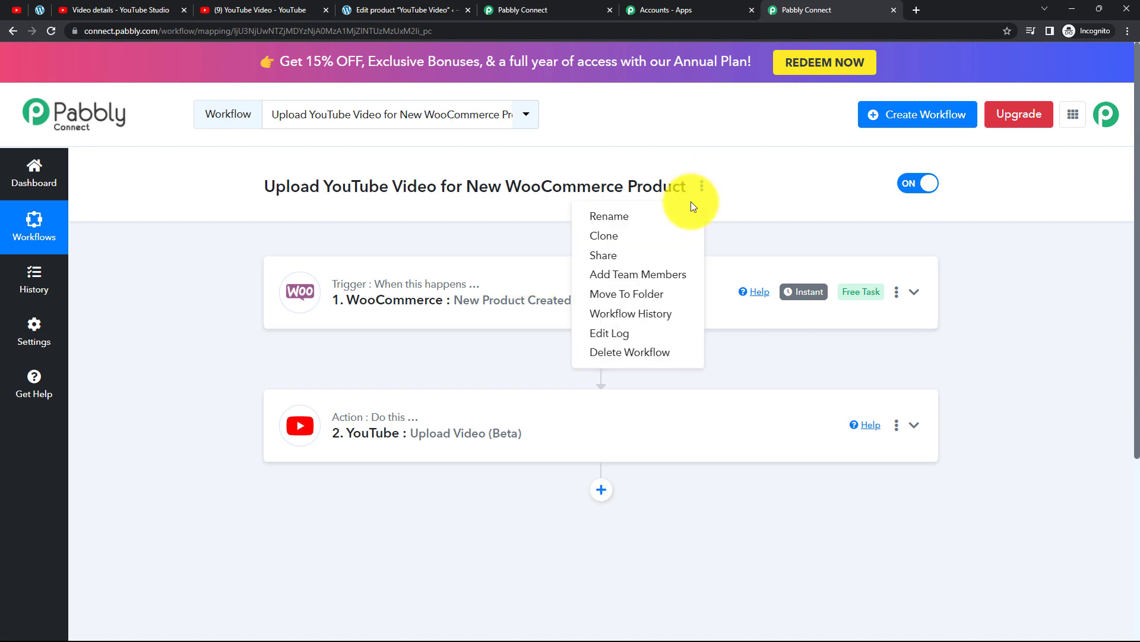
click(624, 258)
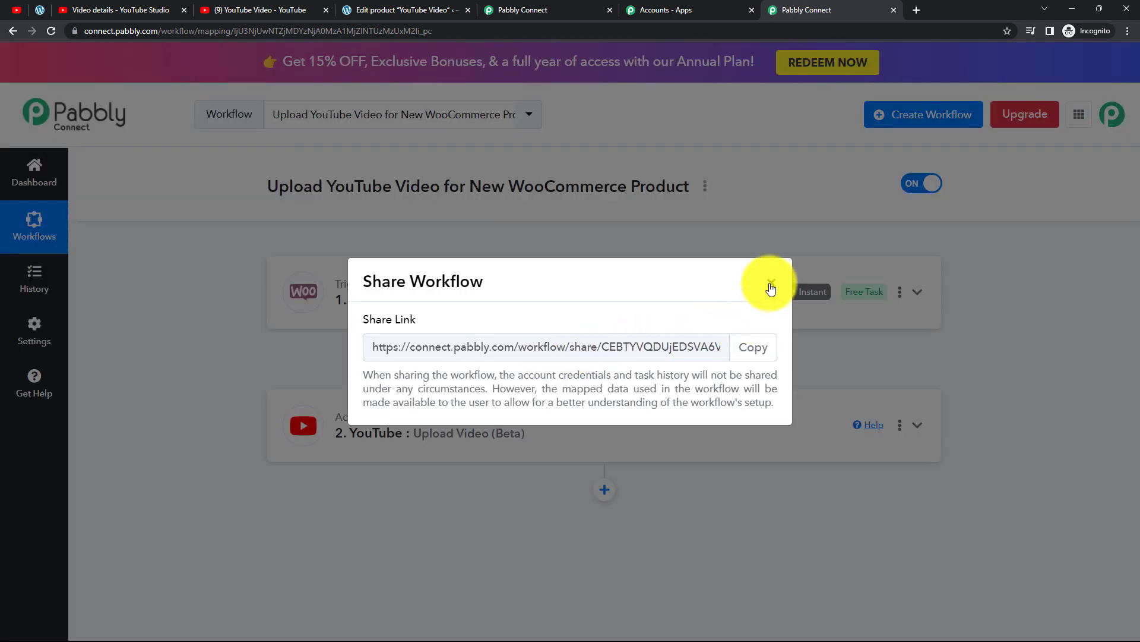
click(771, 283)
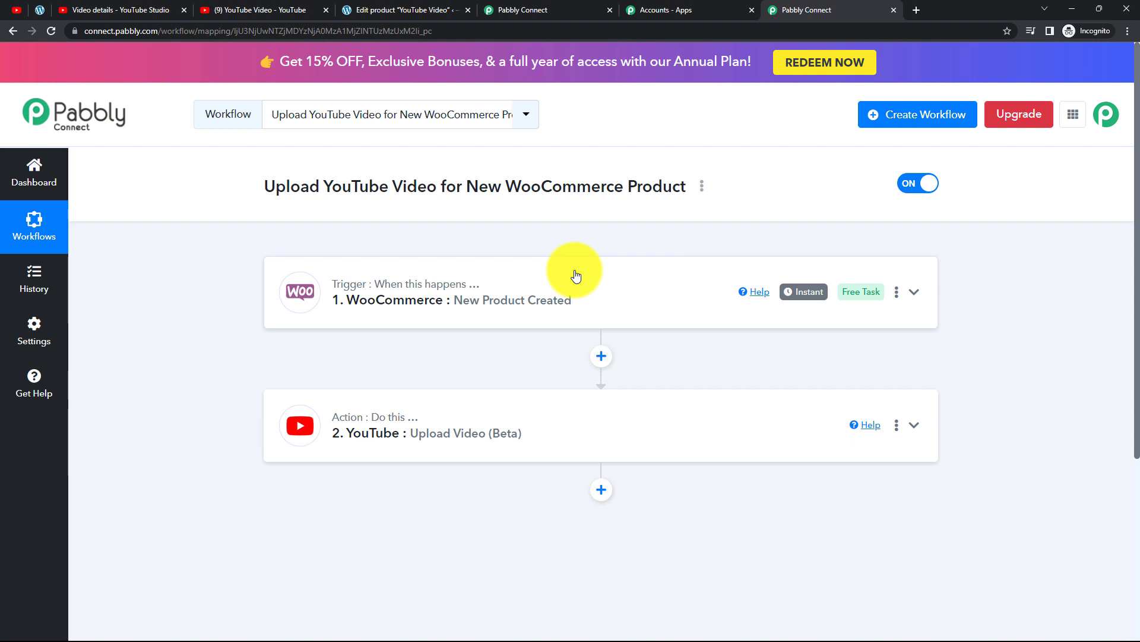